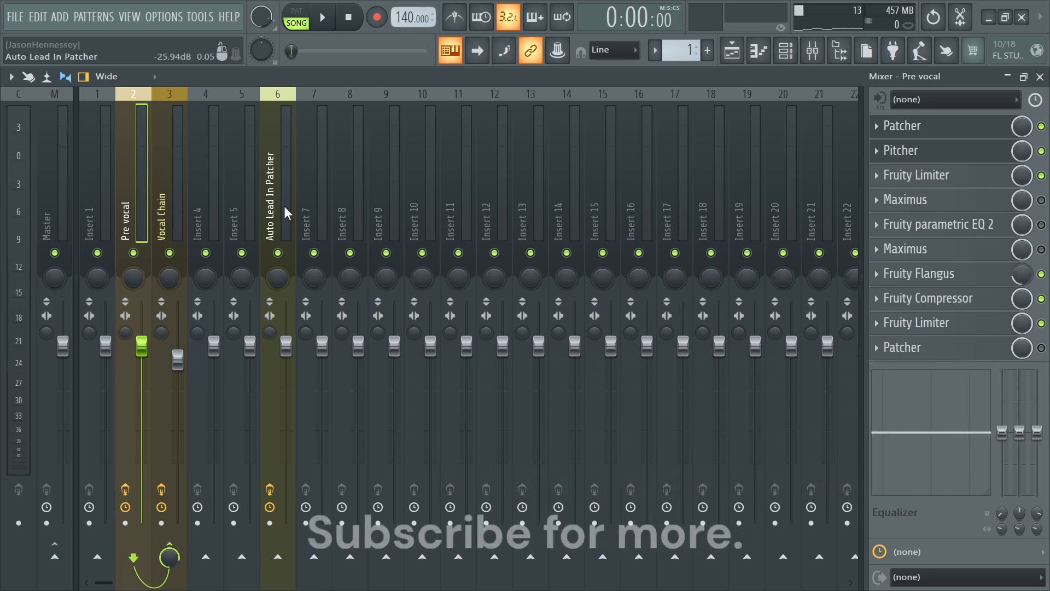
# Step: Enable a send from the Vocal Chain mixer track to the Auto Lead In Patcher track
pyautogui.click(159, 228)
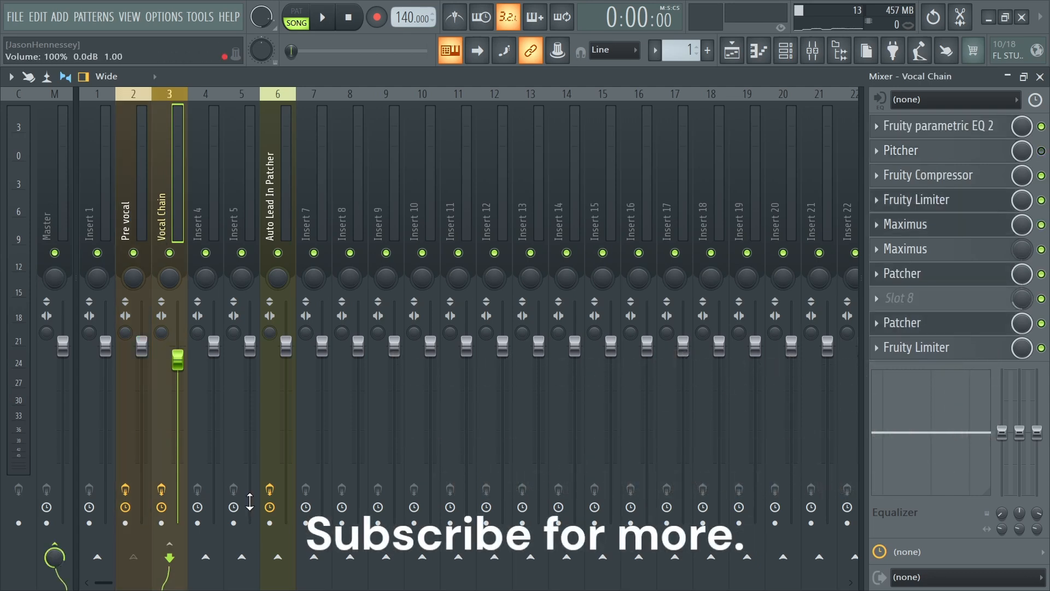
pyautogui.click(278, 556)
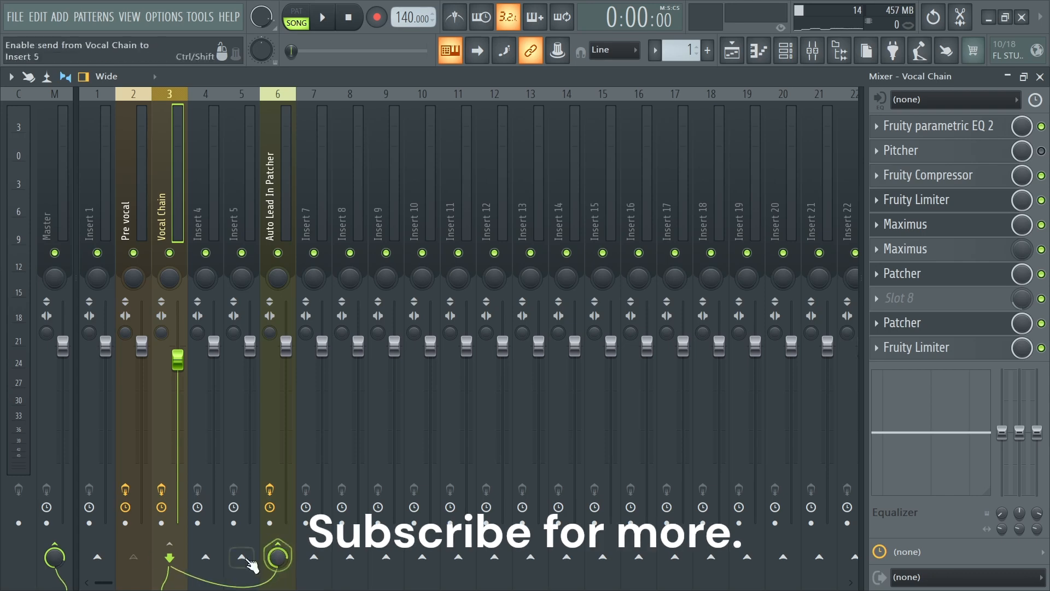
# Step: Open Patcher on the Auto Lead In Patcher track and load the AutoLead preset
pyautogui.click(259, 194)
pyautogui.click(289, 201)
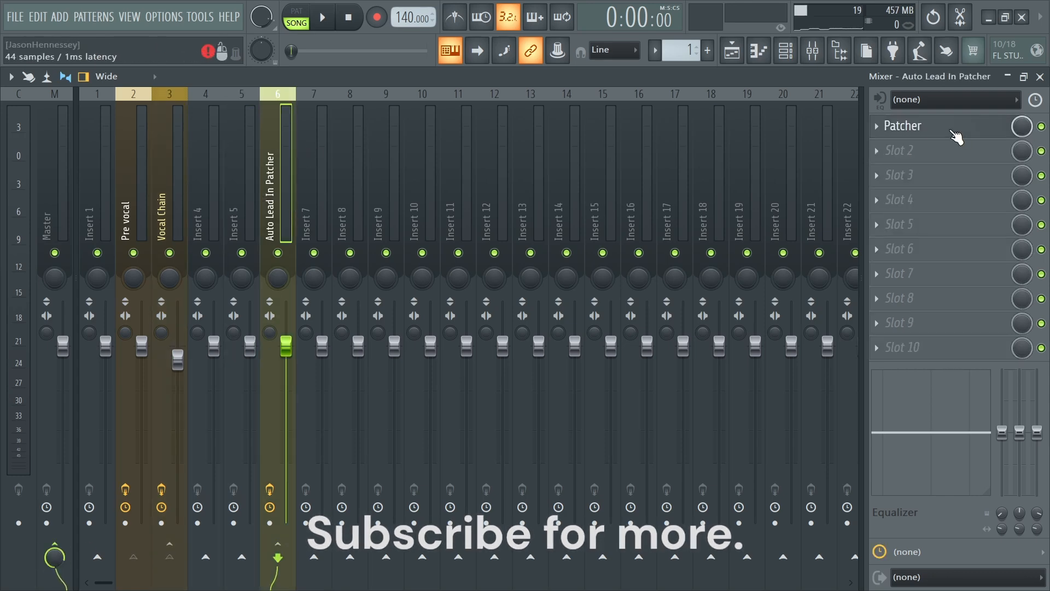
pyautogui.click(956, 132)
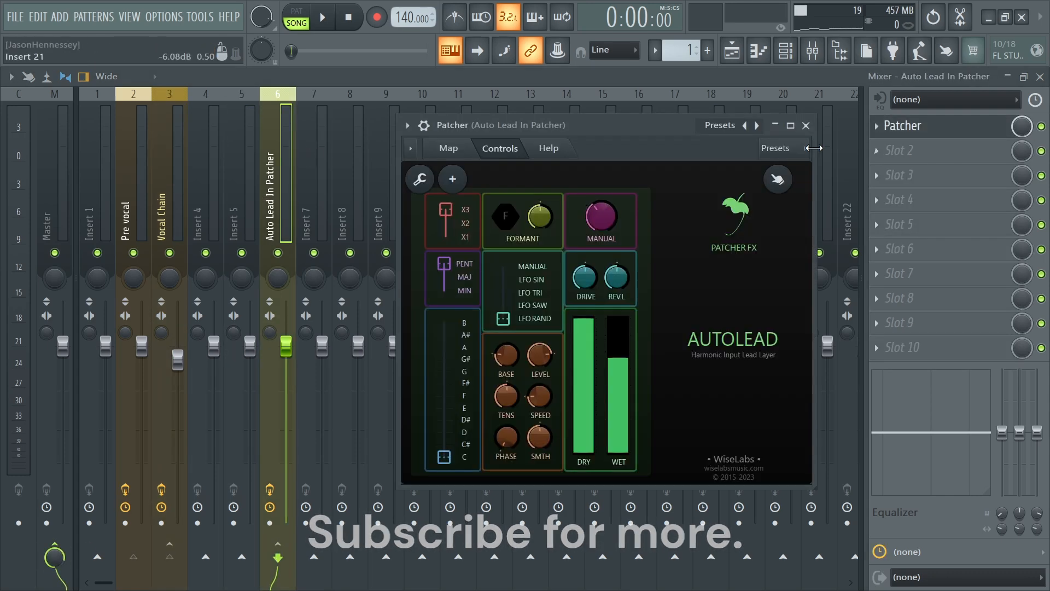
pyautogui.click(763, 126)
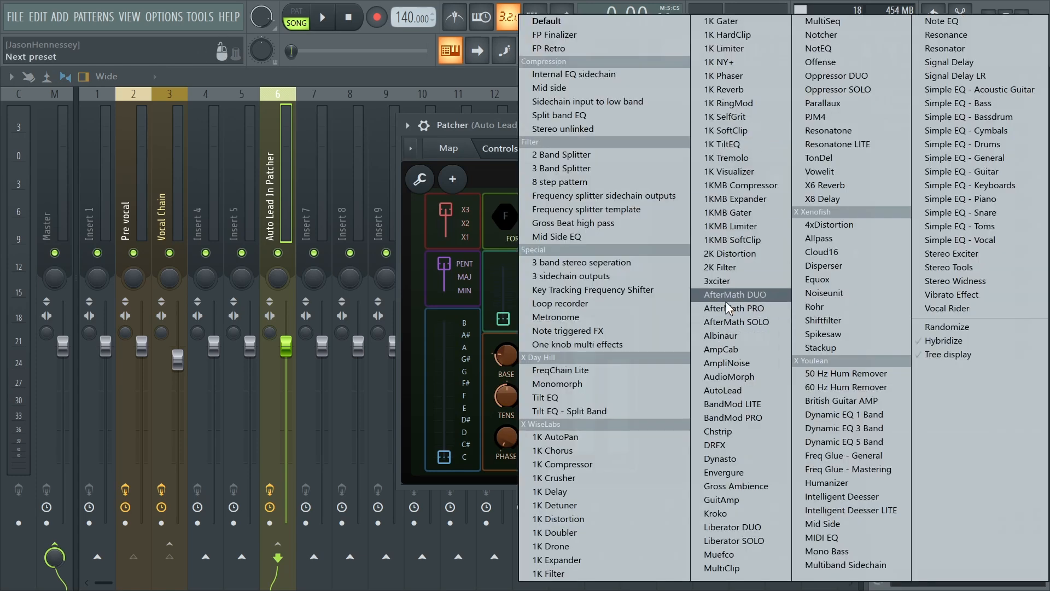
pyautogui.click(724, 389)
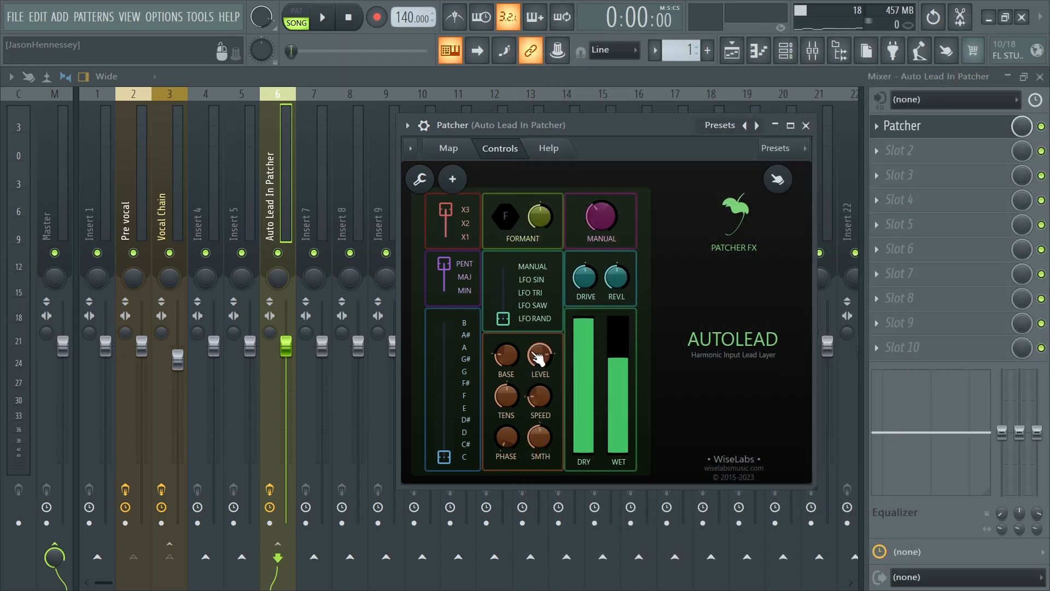
pyautogui.click(468, 151)
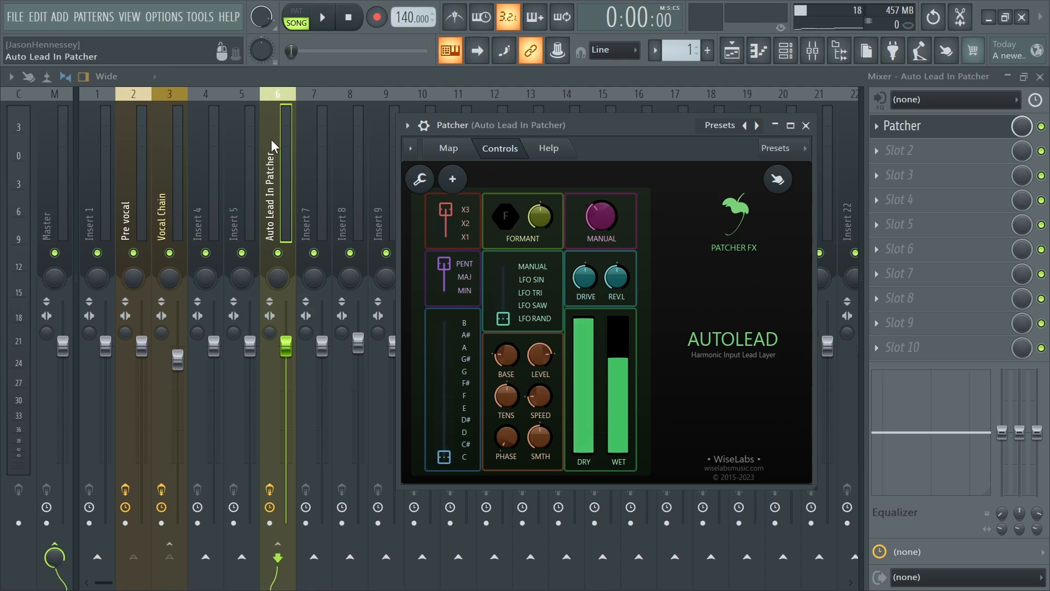
# Step: Check the key and scale set in Pitcher on the Pre vocal track, closing the plugin when done
pyautogui.click(134, 181)
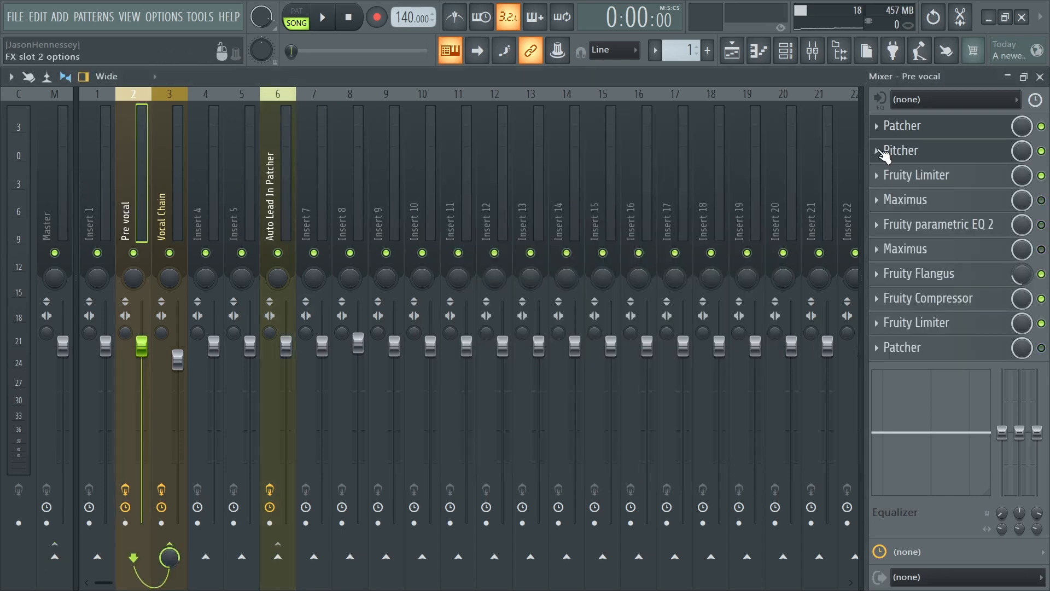
pyautogui.click(958, 153)
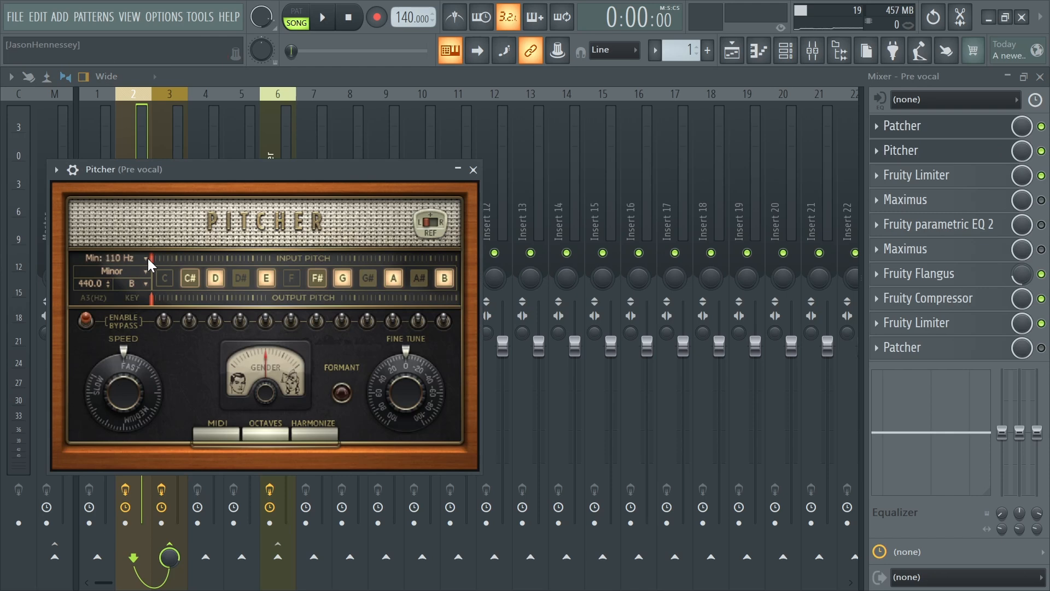
pyautogui.click(474, 170)
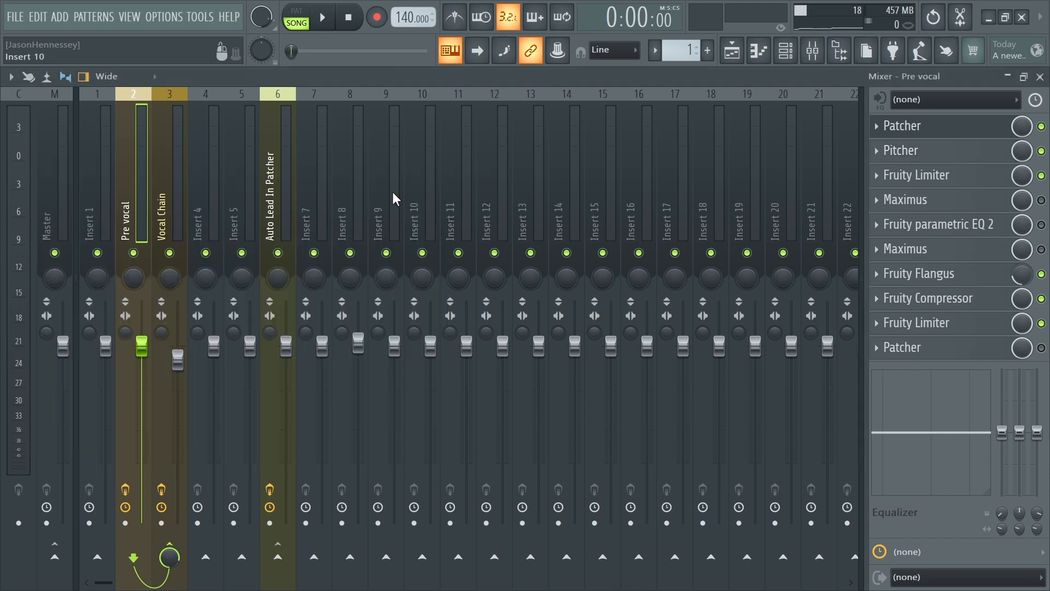
# Step: In the AutoLead patch, set the scale to MIN and the key to B, with Dry at minimum and Wet at maximum
pyautogui.click(281, 206)
pyautogui.click(902, 126)
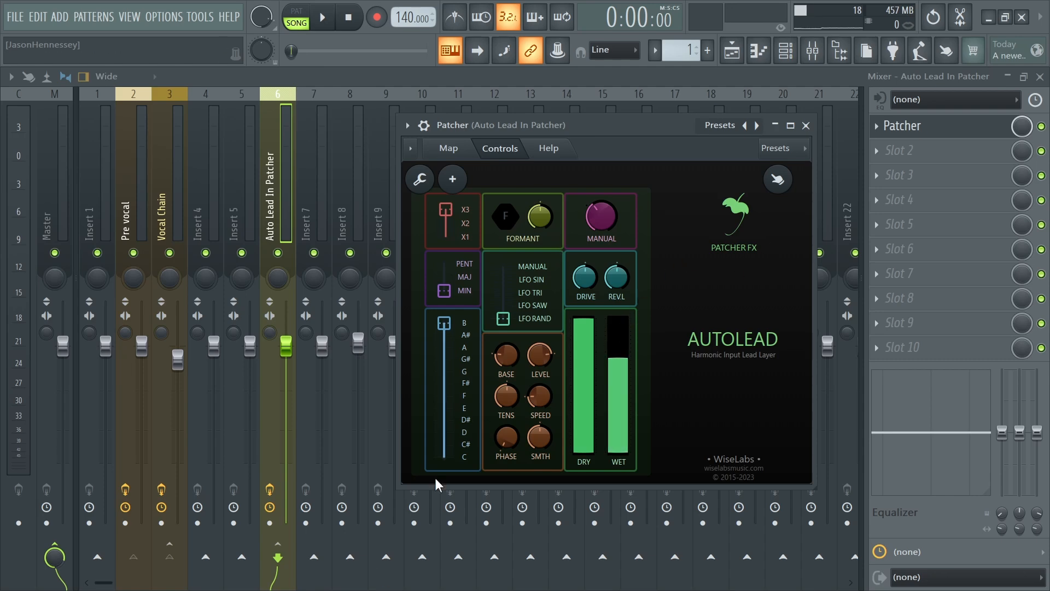
pyautogui.moveTo(587, 327); pyautogui.dragTo(587, 459)
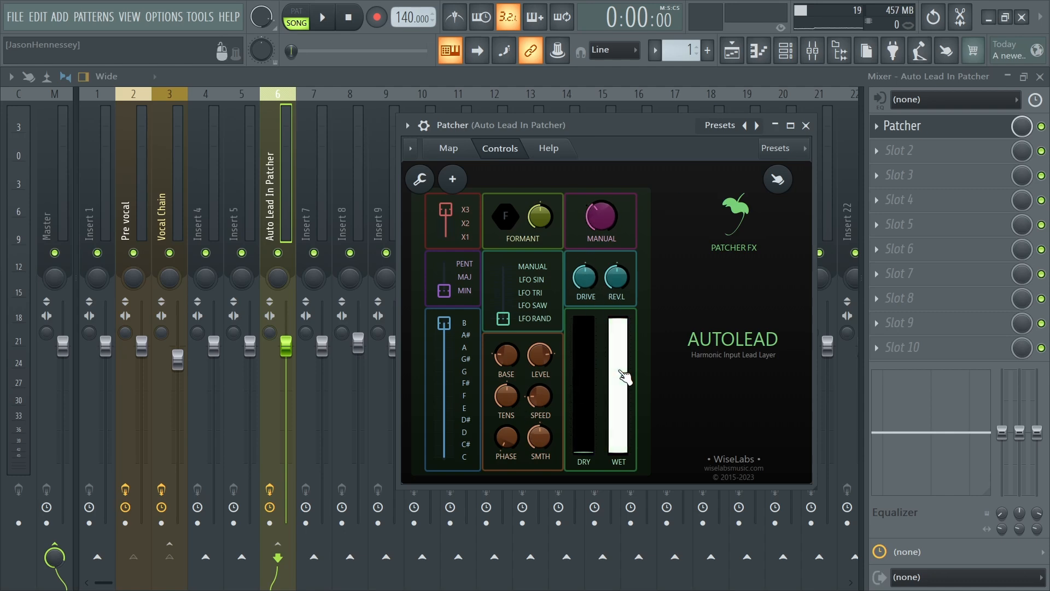
# Step: Remove the Vocal Chain's send to the Auto Lead In Patcher track and route it back to the Master
pyautogui.click(147, 174)
pyautogui.click(154, 189)
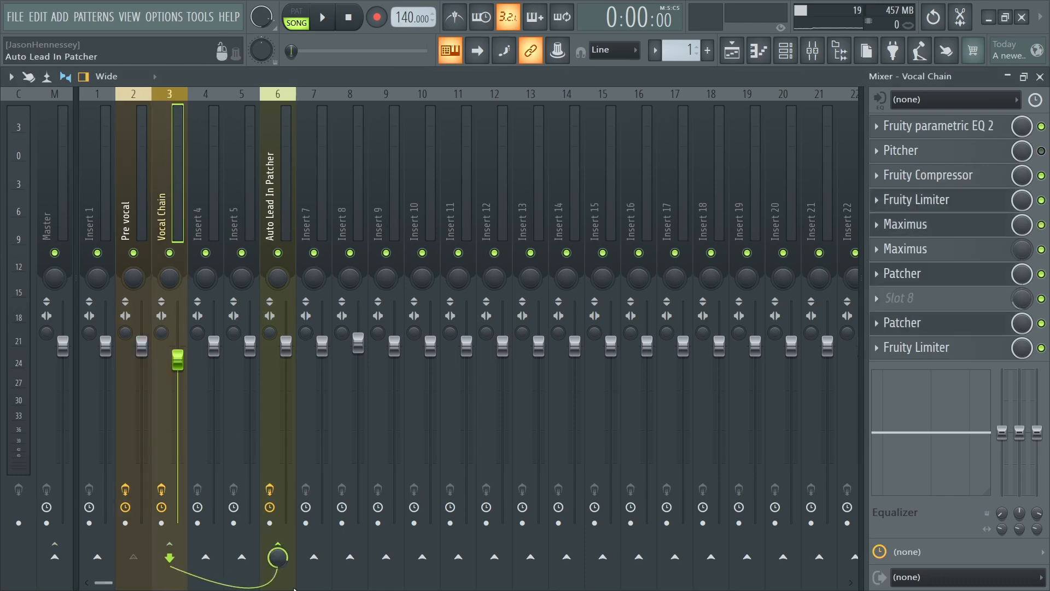
pyautogui.click(279, 557)
pyautogui.click(55, 558)
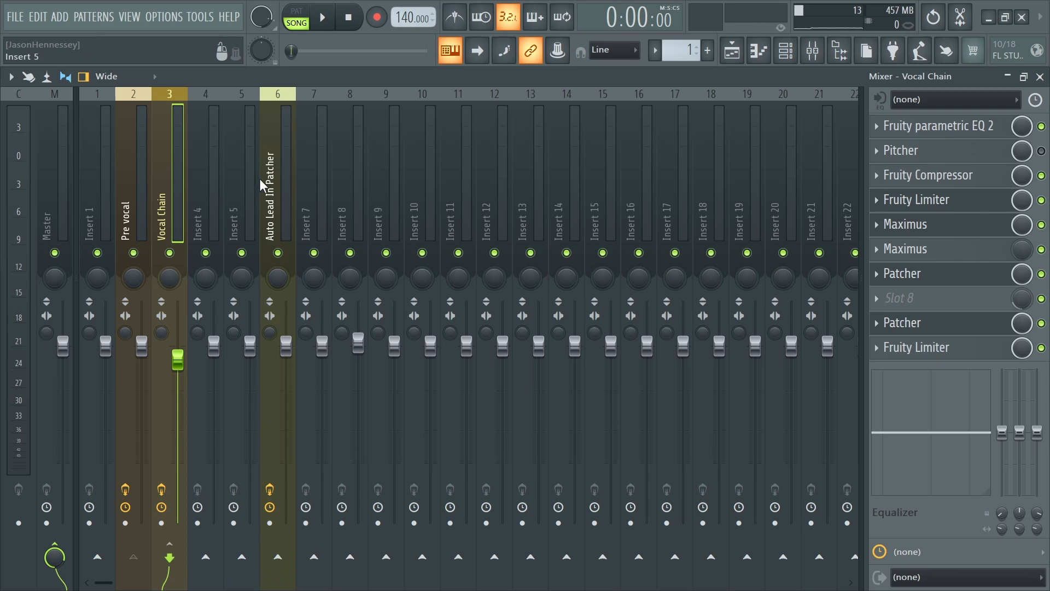
pyautogui.click(277, 176)
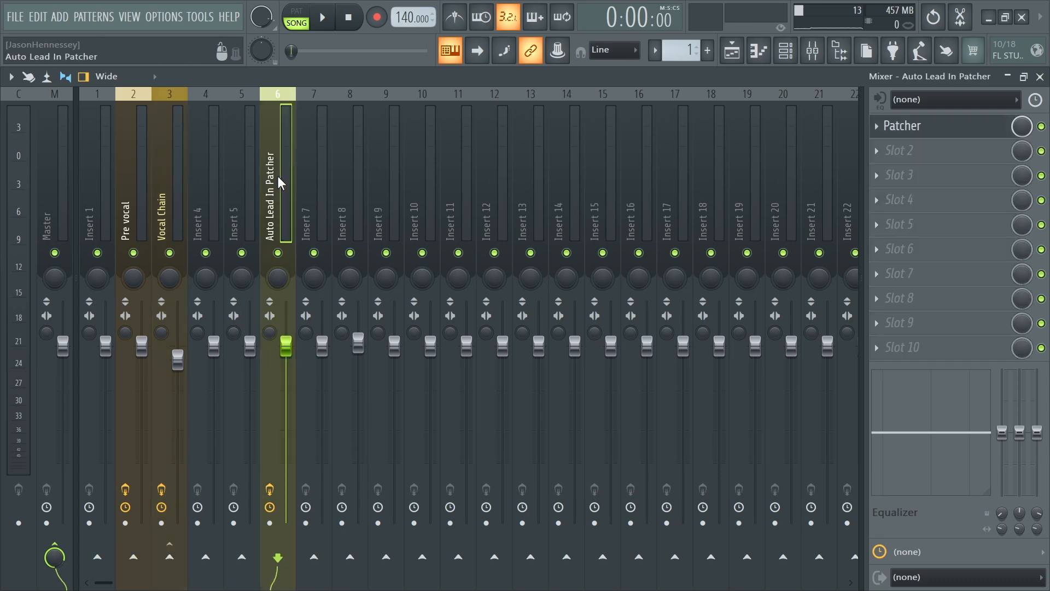
pyautogui.click(153, 225)
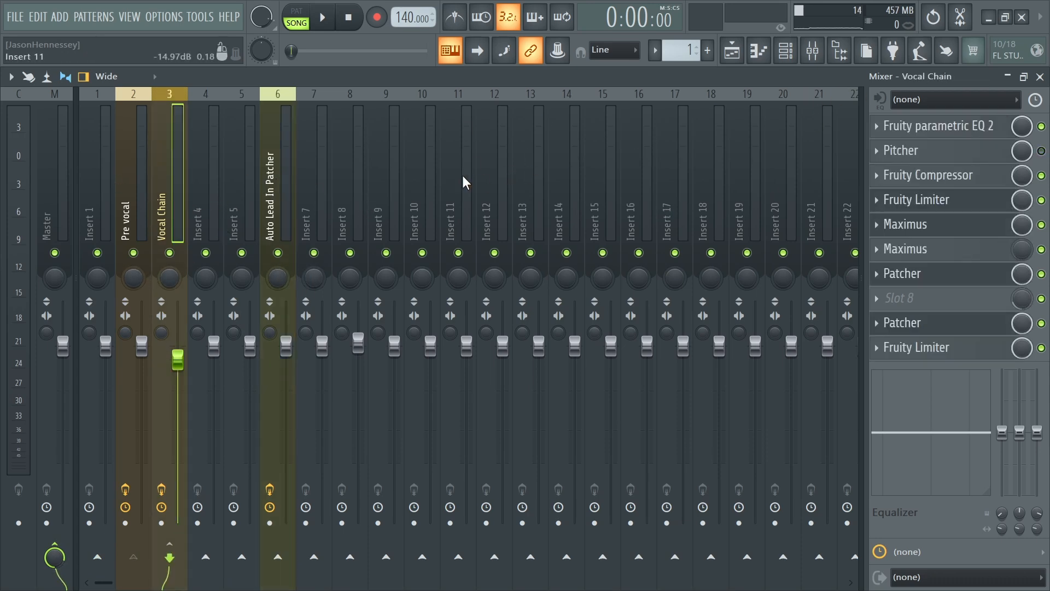
# Step: Record a vocal take as an audio clip on Track 2 of the playlist
pyautogui.click(126, 208)
pyautogui.click(99, 215)
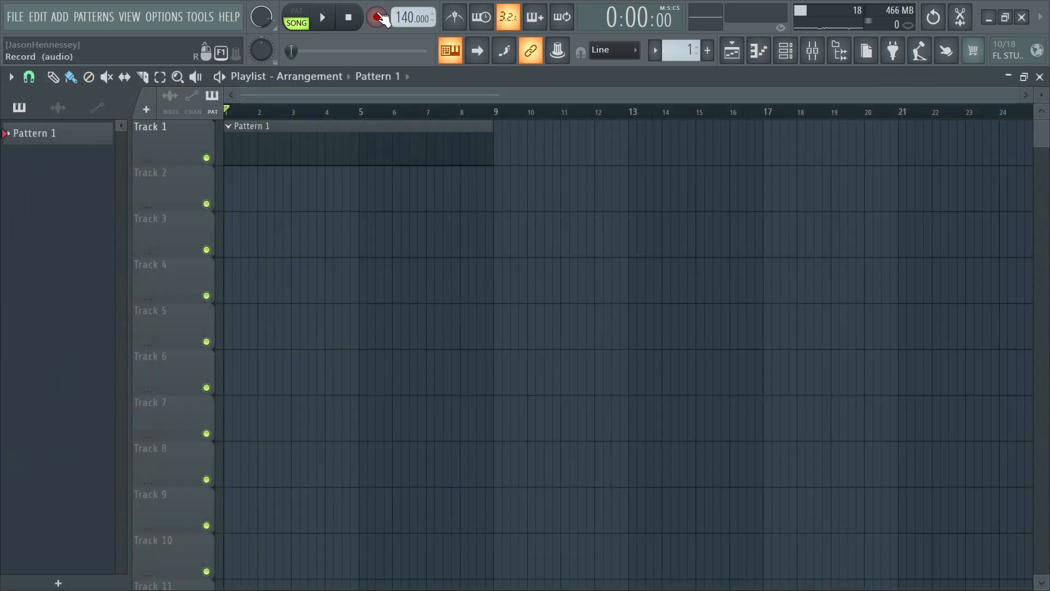
pyautogui.click(378, 18)
pyautogui.click(480, 355)
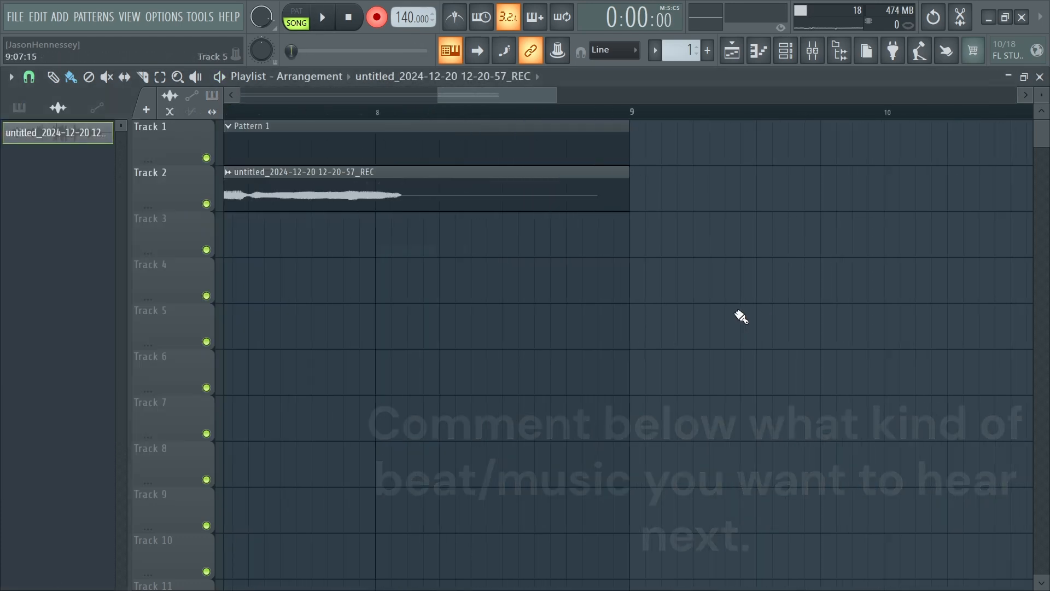
pyautogui.scroll(2, 739, 300)
pyautogui.scroll(-2, 730, 281)
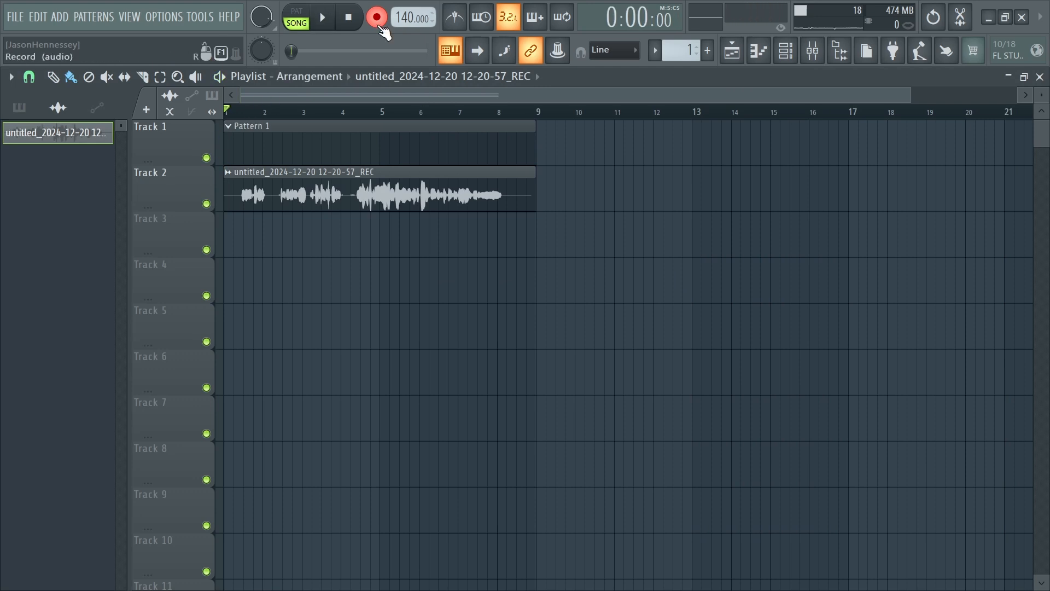
# Step: Play the recorded take from the first bar and check the track levels in the mixer
pyautogui.click(244, 111)
pyautogui.press('space')
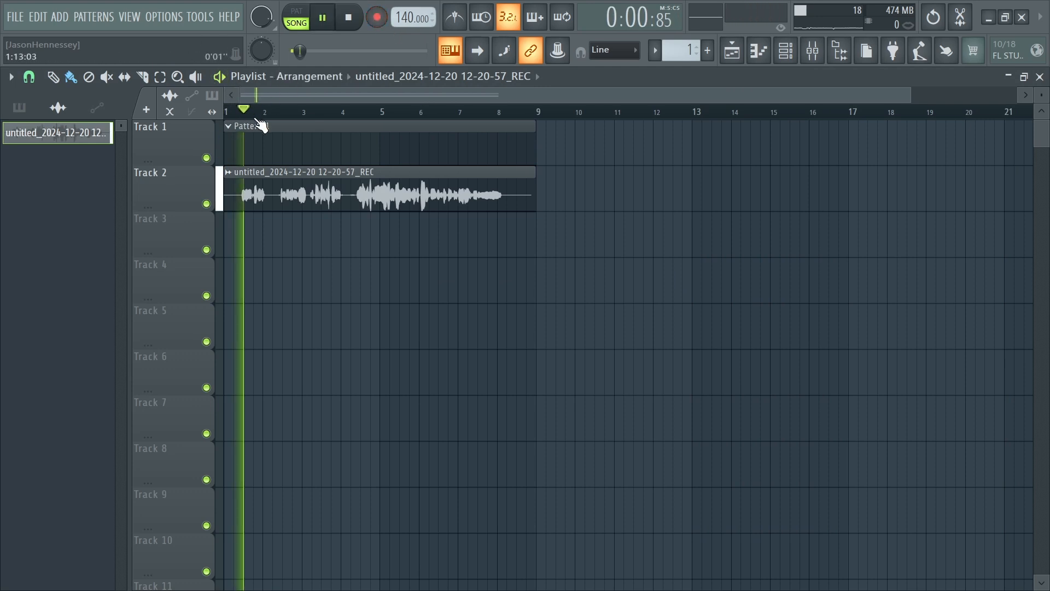
pyautogui.click(810, 53)
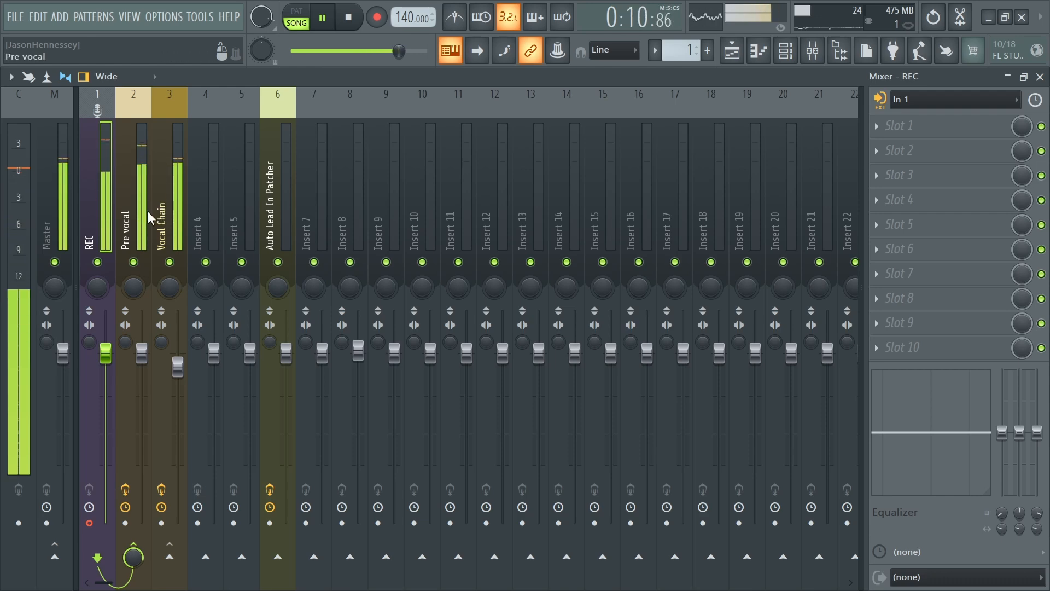
pyautogui.press('F5')
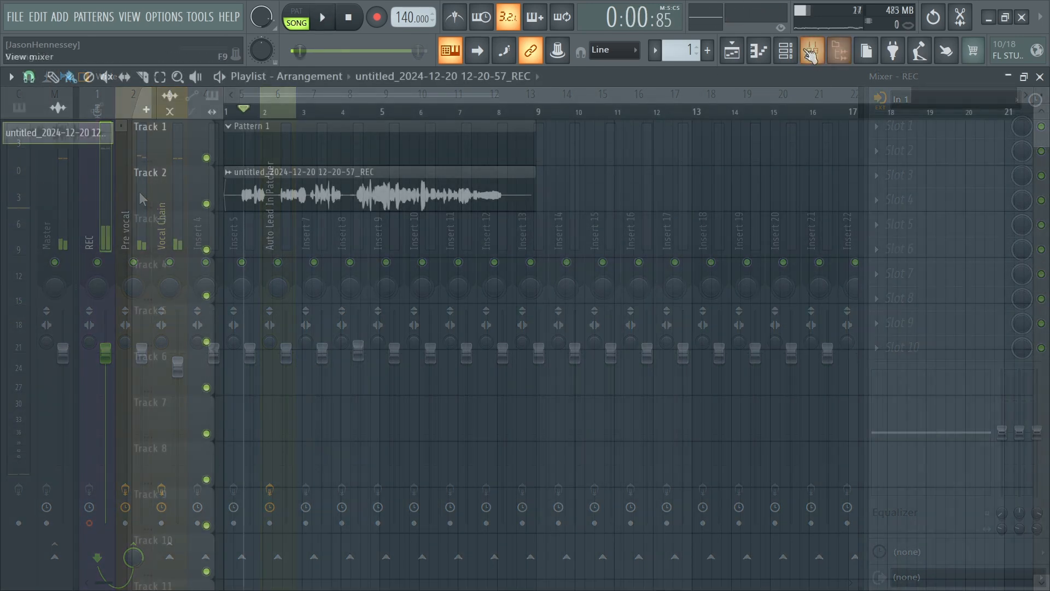
# Step: Review the Pre vocal, Vocal Chain and Auto Lead In Patcher tracks, including the AutoLead patch's controls
pyautogui.click(811, 51)
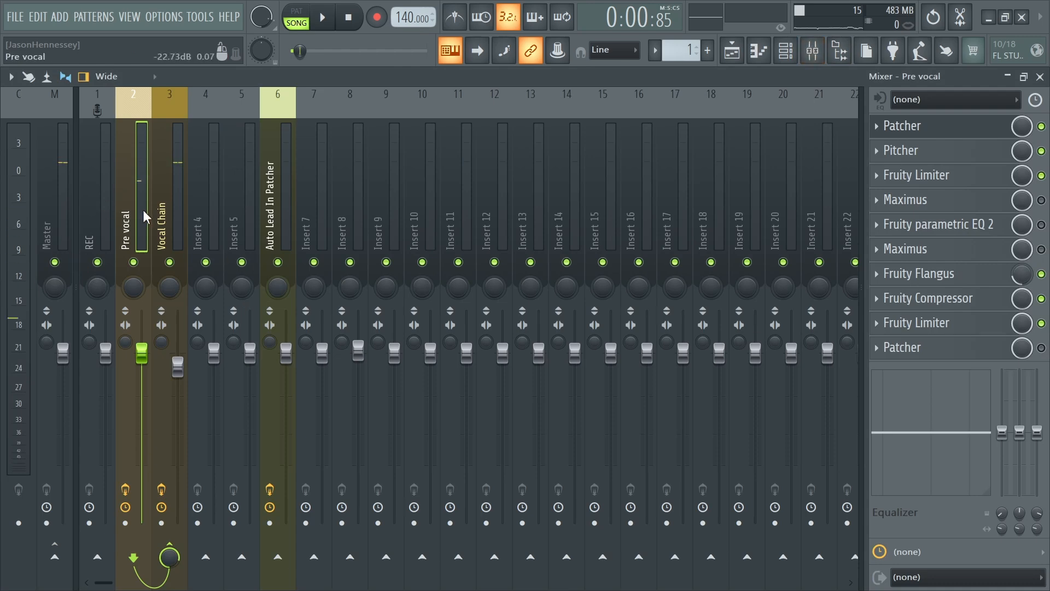
pyautogui.click(184, 211)
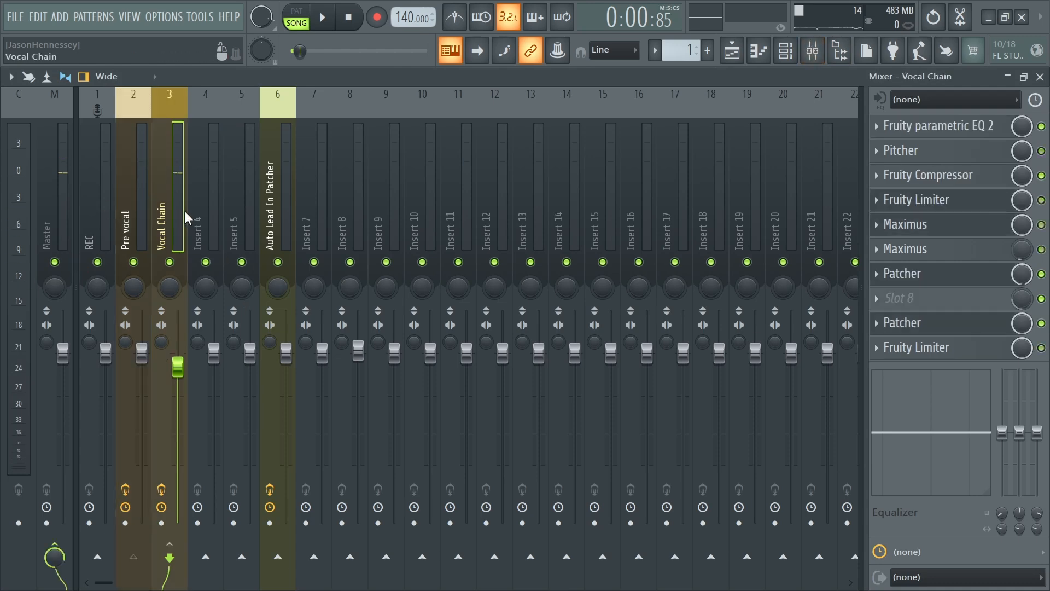
pyautogui.click(283, 209)
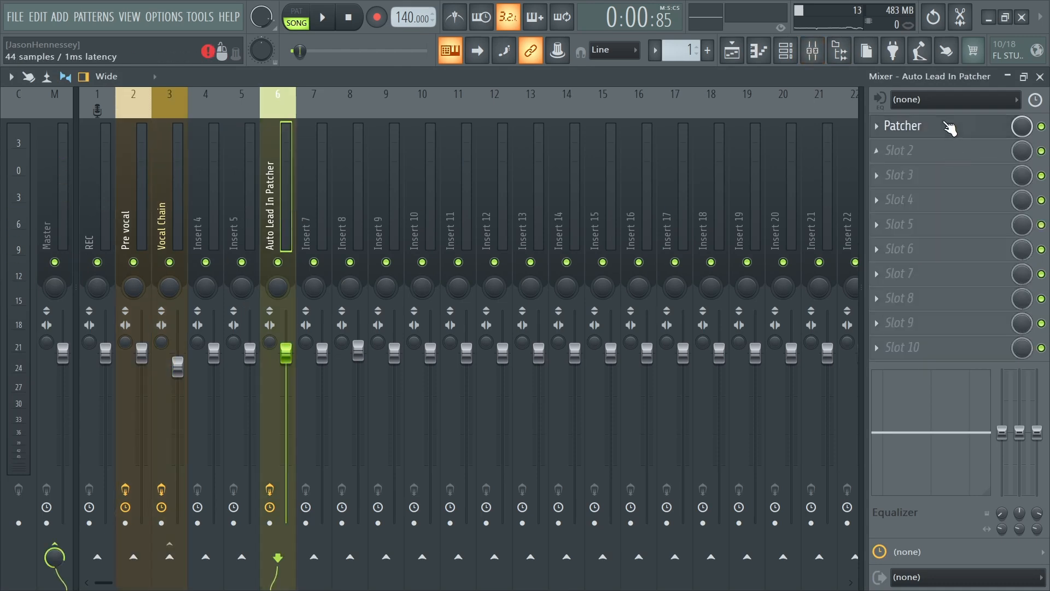
pyautogui.click(949, 127)
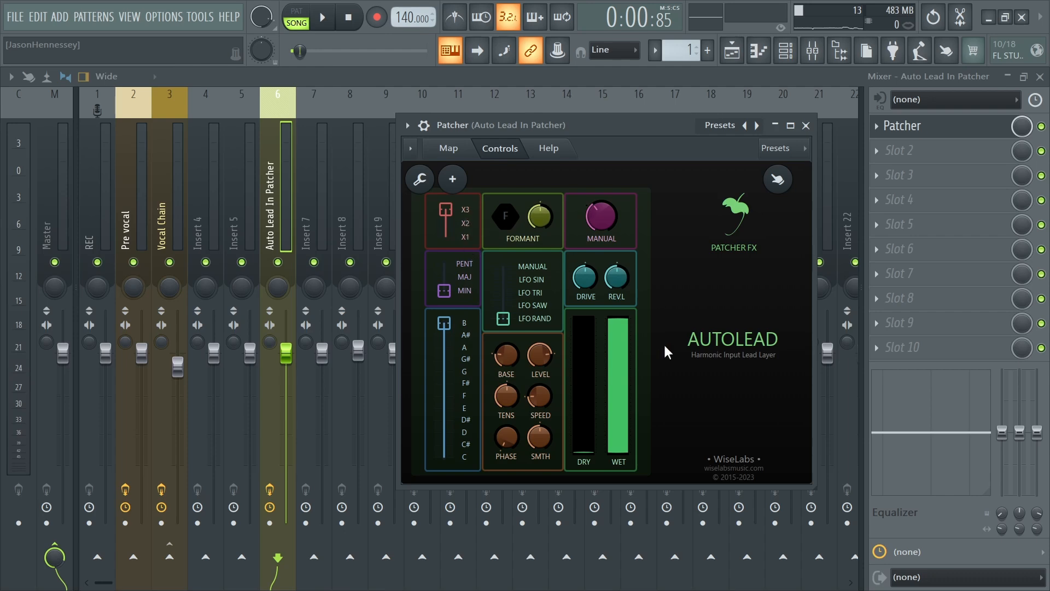
# Step: Send the Vocal Chain track to the Auto Lead In Patcher track and disable its direct send to the Master
pyautogui.click(163, 219)
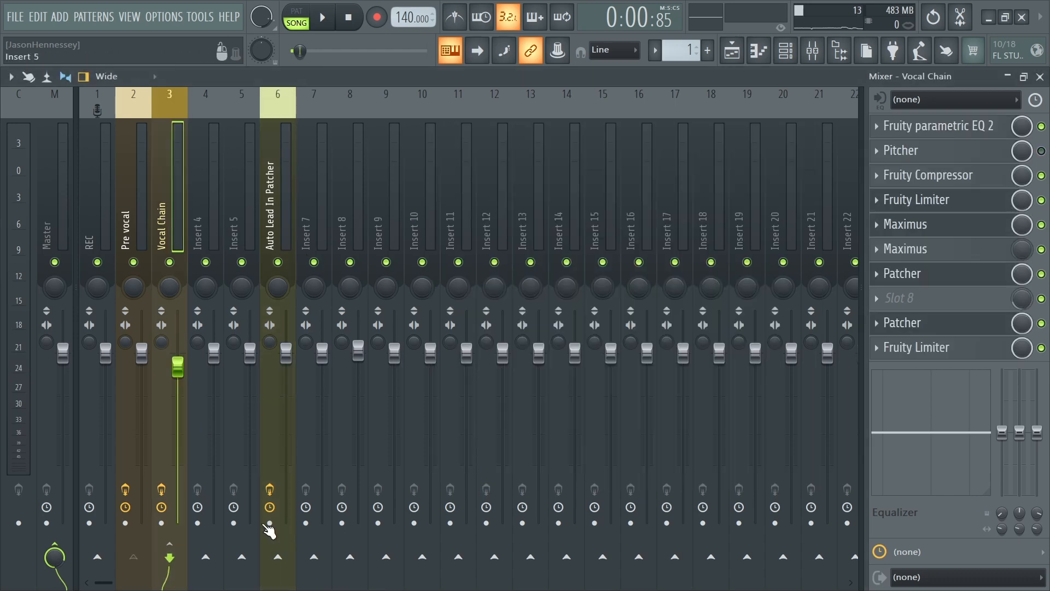
pyautogui.click(278, 556)
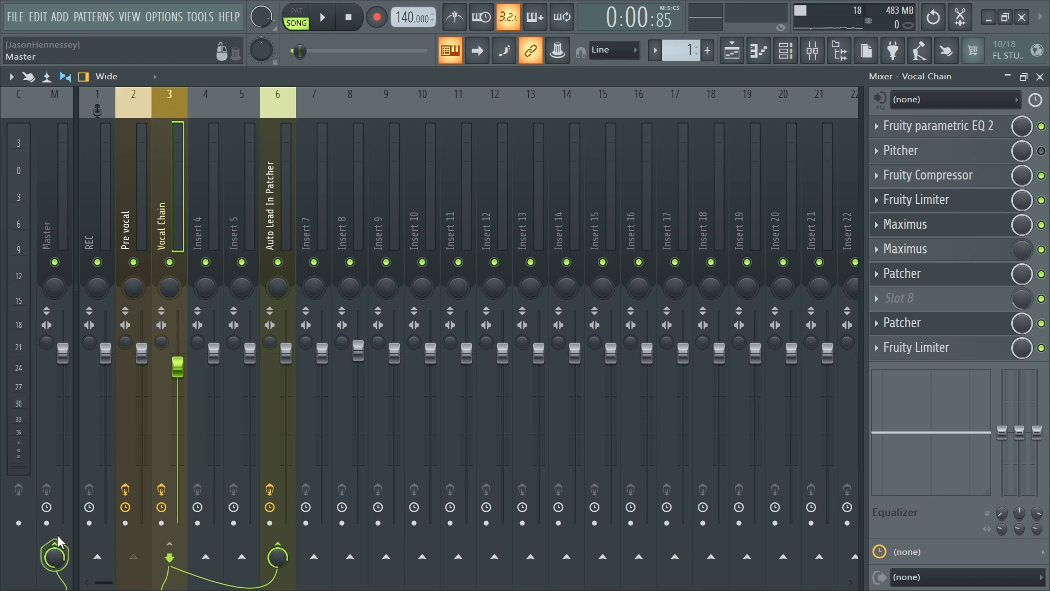
pyautogui.click(54, 555)
# Step: Play the take through the AutoLead patch, raising its Formant and lowering its Drive while listening
pyautogui.press('space')
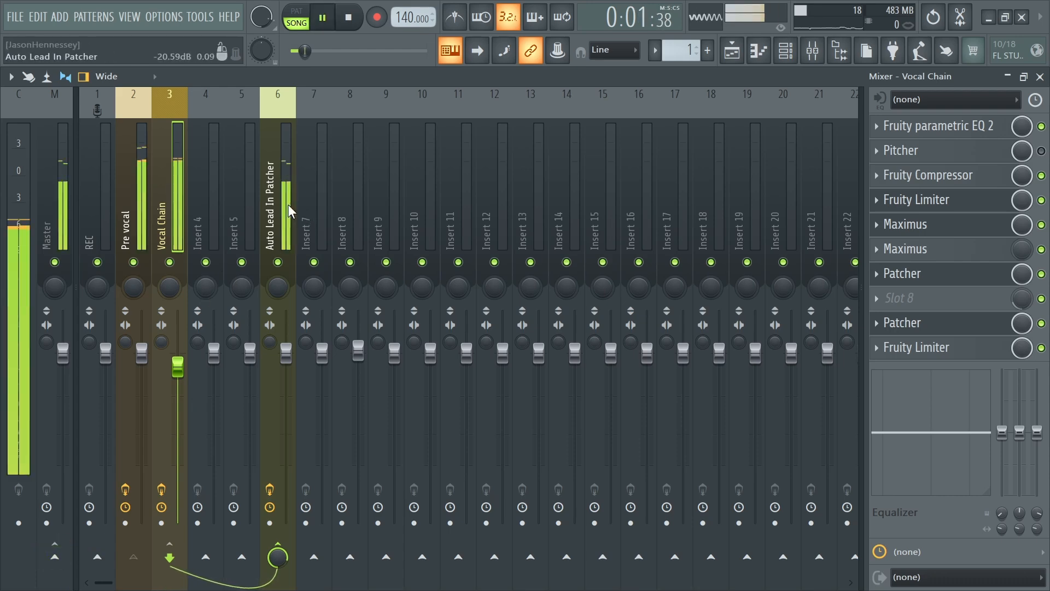
pyautogui.click(288, 204)
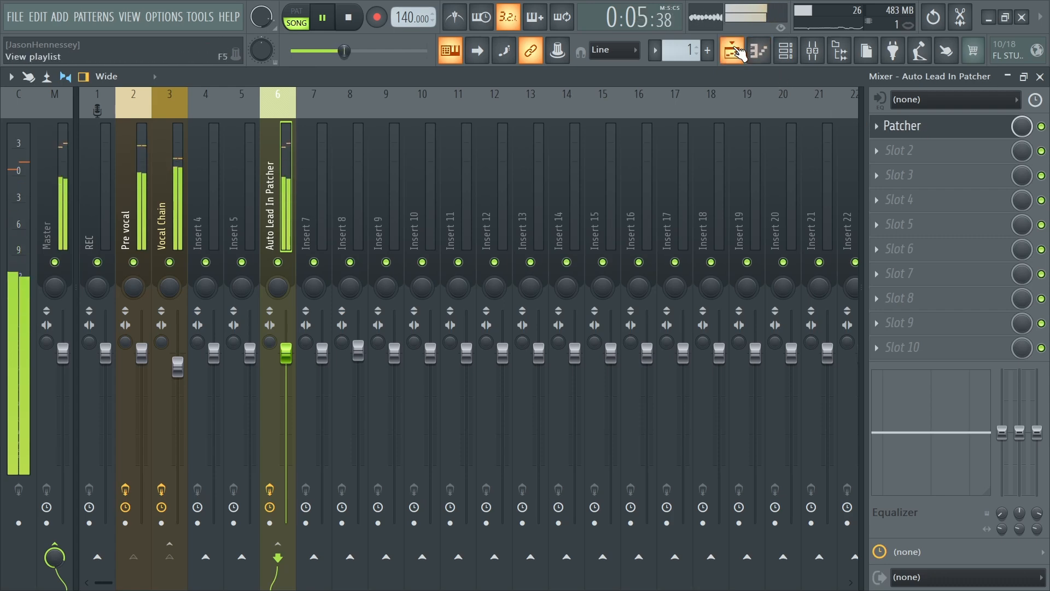
pyautogui.click(943, 134)
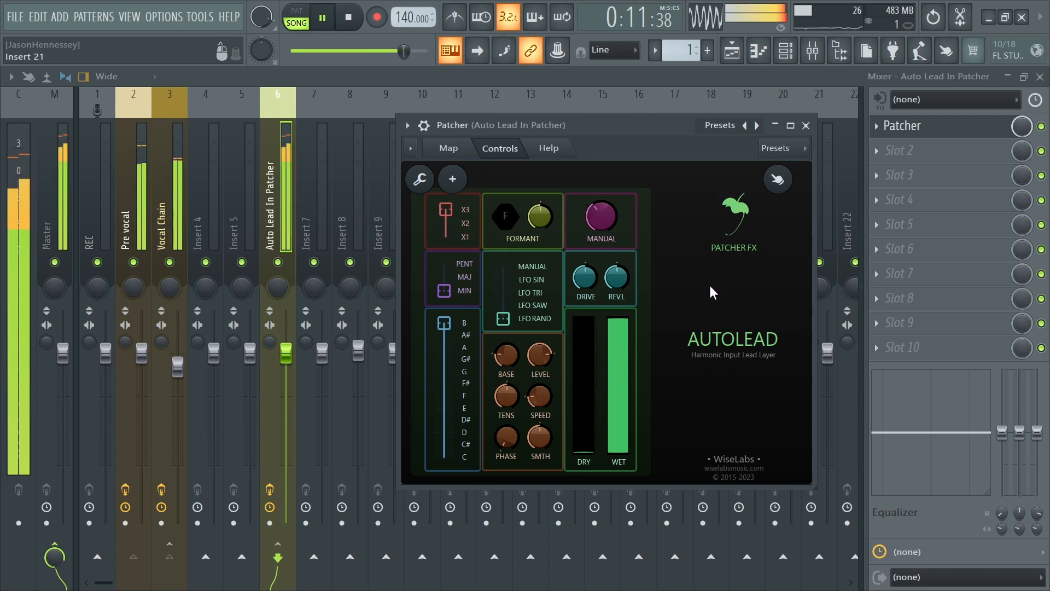
pyautogui.press('space')
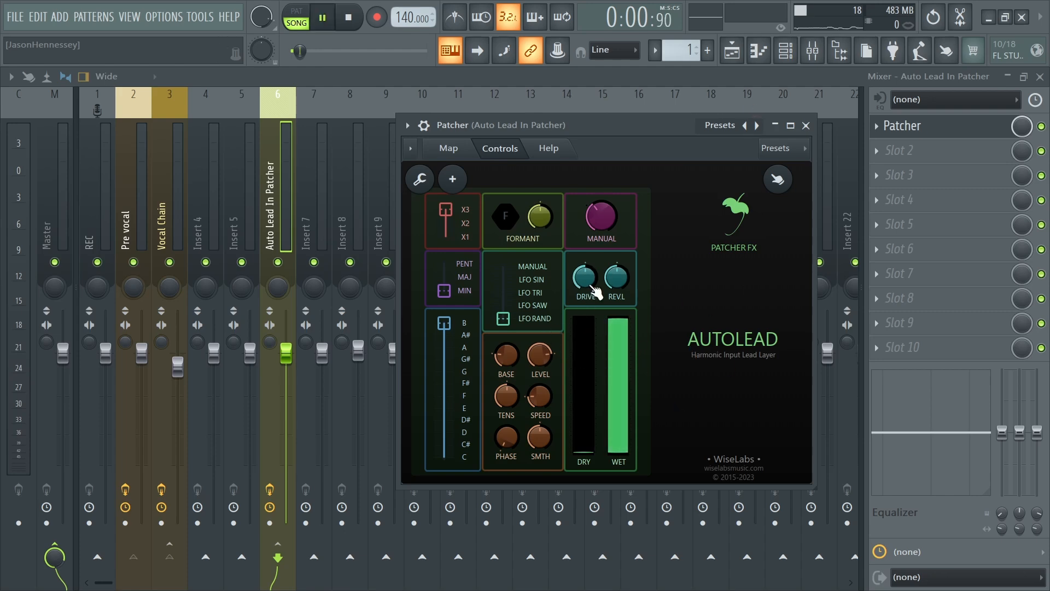
pyautogui.press('space')
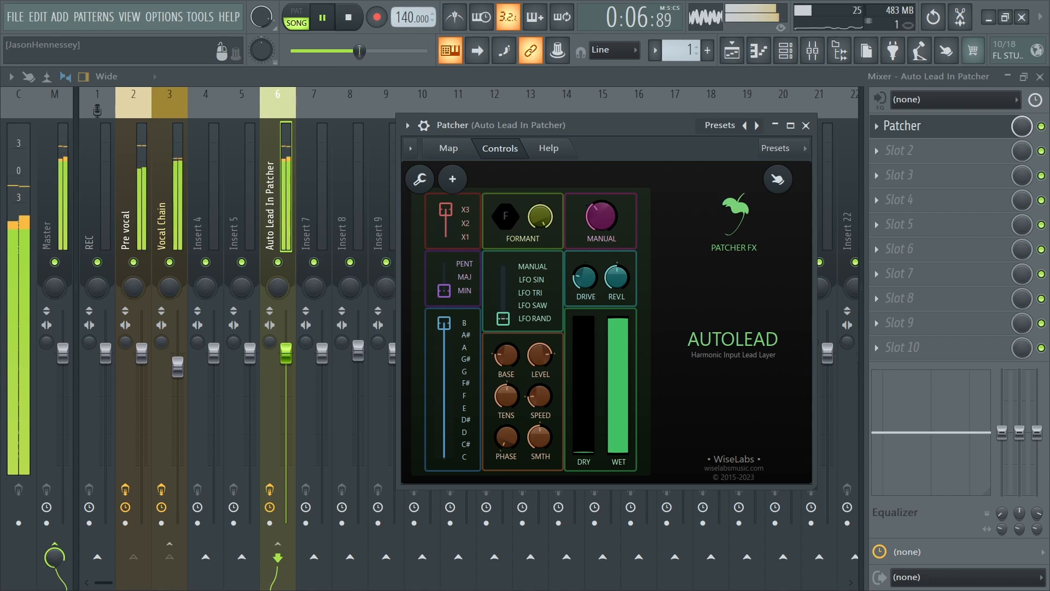
# Step: Add Fruity Parametric EQ 2 in effect slot 2 of the Auto Lead In Patcher track
pyautogui.click(897, 151)
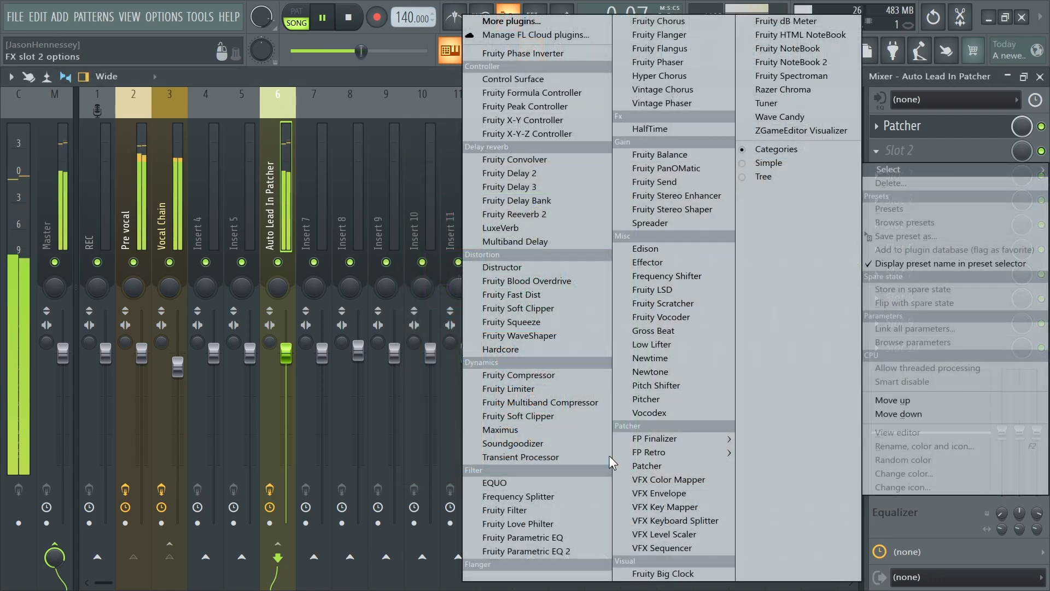
pyautogui.click(525, 551)
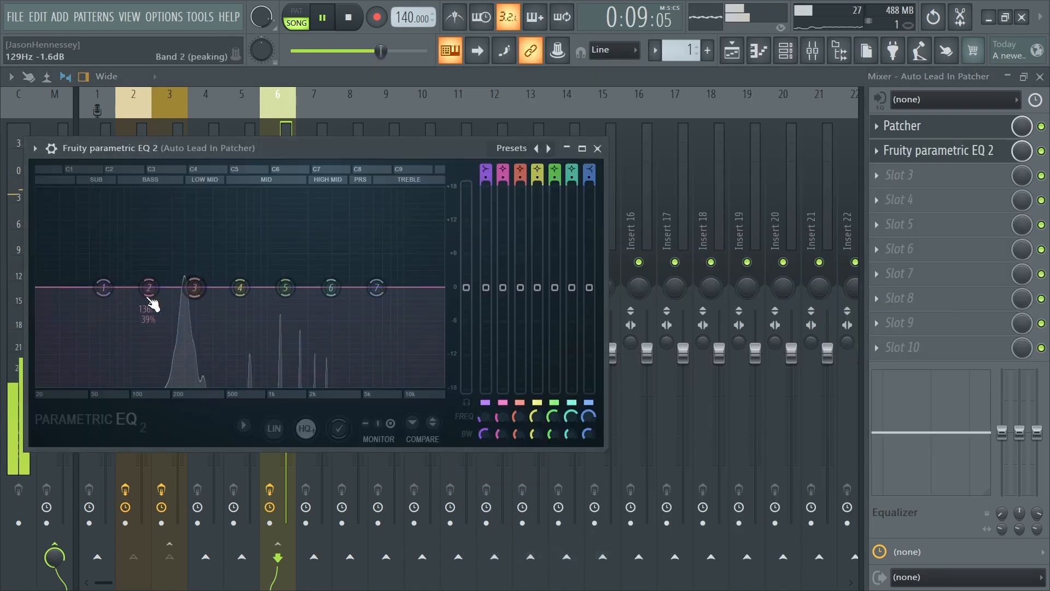
# Step: In Fruity Parametric EQ 2, cut the lows by pulling band 1 down to -18 dB and dip band 3 by about 3 dB
pyautogui.moveTo(104, 287); pyautogui.dragTo(154, 386)
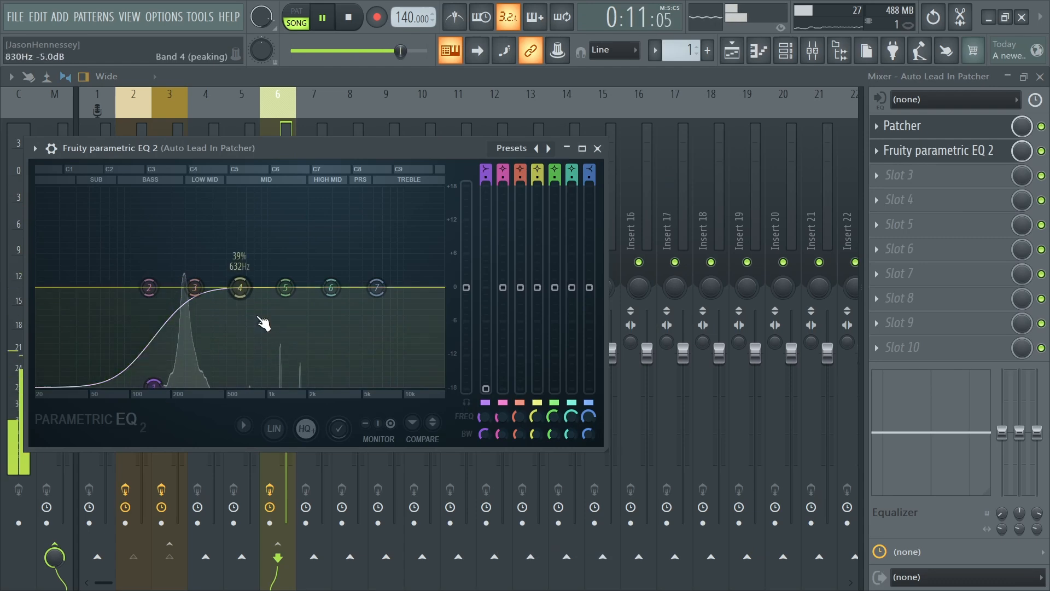
pyautogui.moveTo(194, 287); pyautogui.dragTo(190, 304)
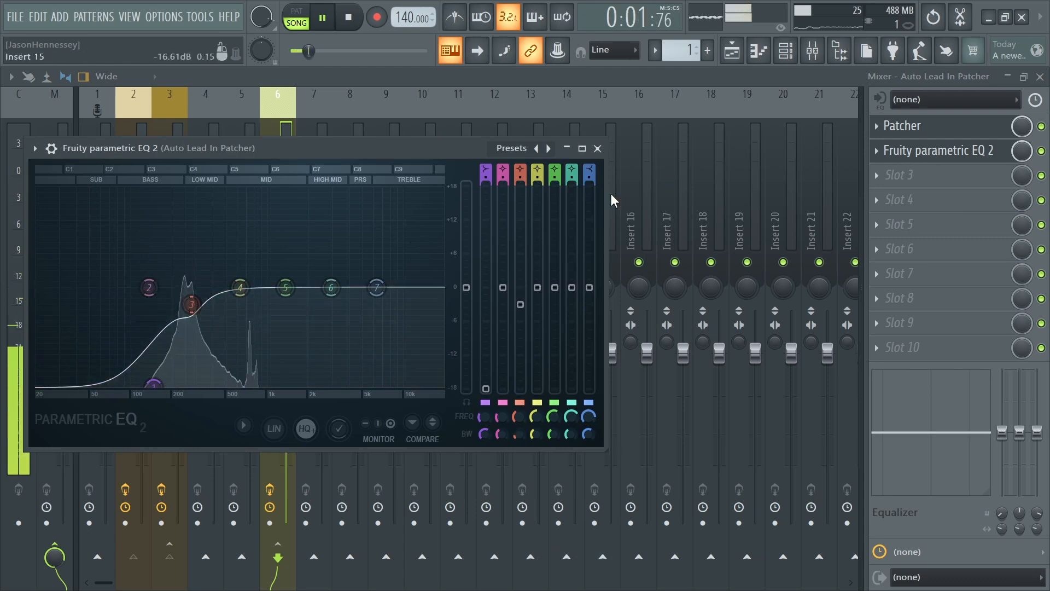
pyautogui.click(597, 148)
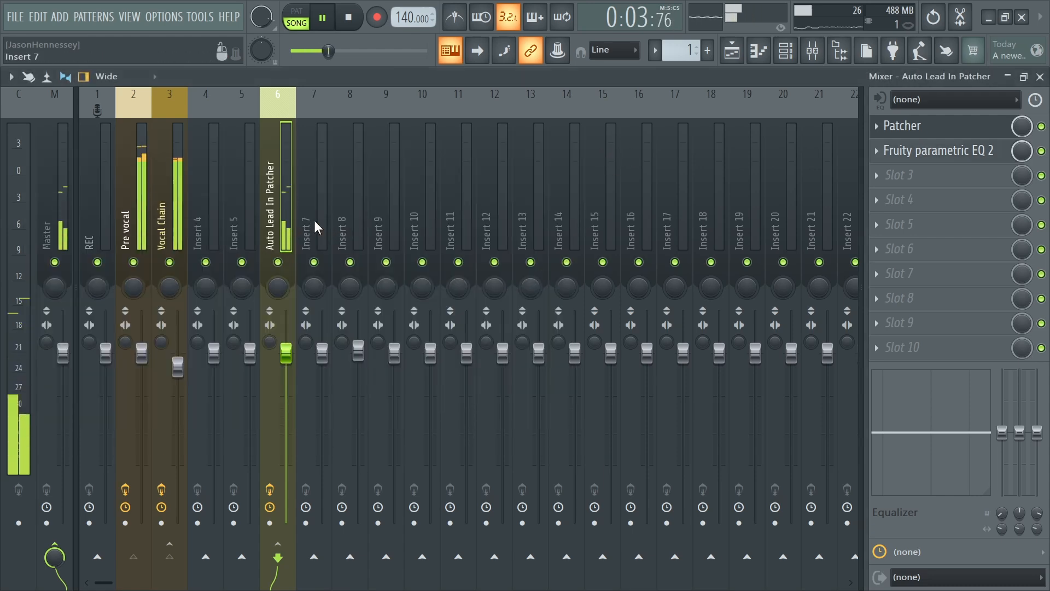
# Step: Raise the AutoLead patch's Tens control and fine-tune its Speed while the take plays
pyautogui.click(897, 126)
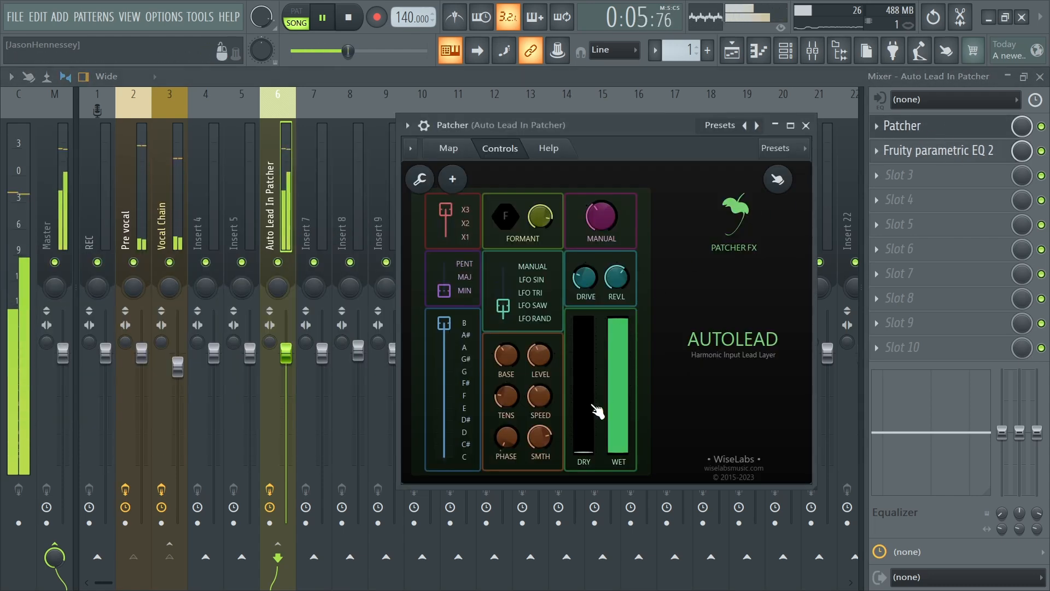
pyautogui.moveTo(504, 398); pyautogui.dragTo(505, 388)
pyautogui.moveTo(539, 398); pyautogui.dragTo(539, 397)
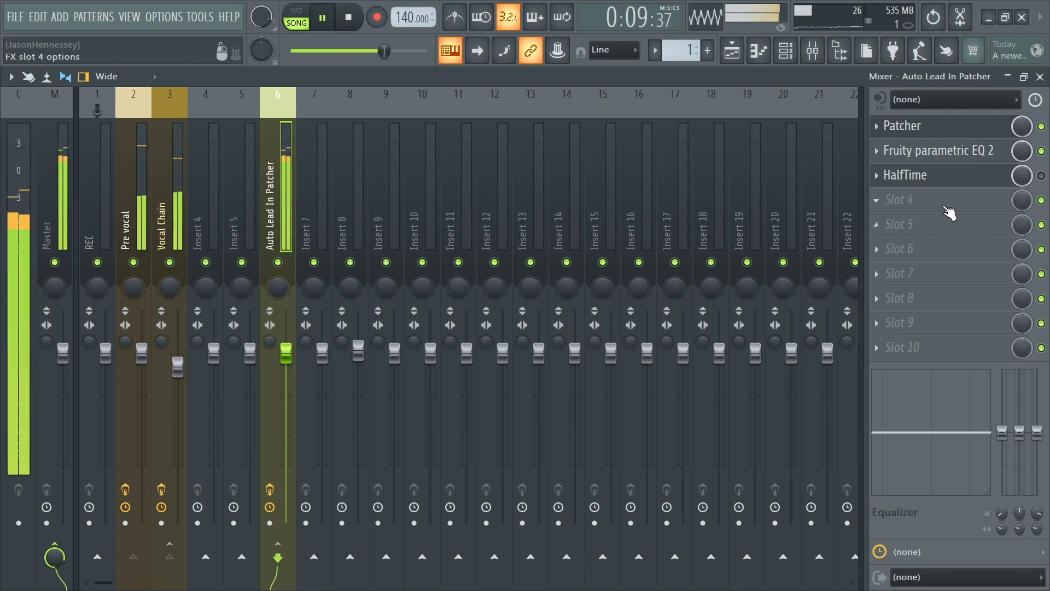
# Step: Consolidate the vocal clip on playlist Track 2 into a new audio clip with its mixer effects rendered in
pyautogui.click(730, 53)
pyautogui.keyDown('ctrl'); pyautogui.click(405, 183); pyautogui.keyUp('ctrl')
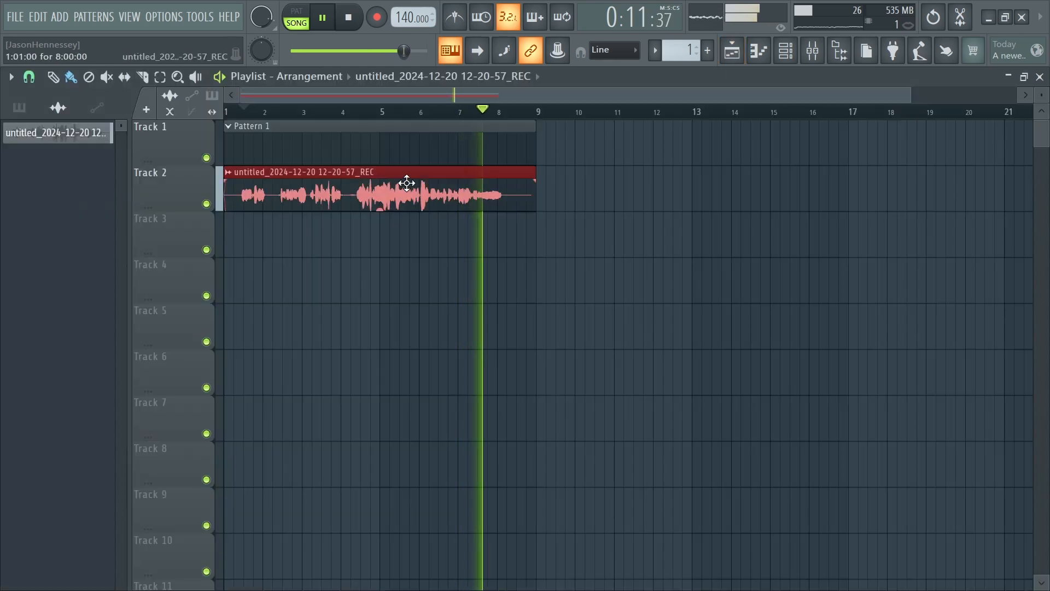
pyautogui.hotkey('ctrl', 'alt', 'c')
pyautogui.click(672, 527)
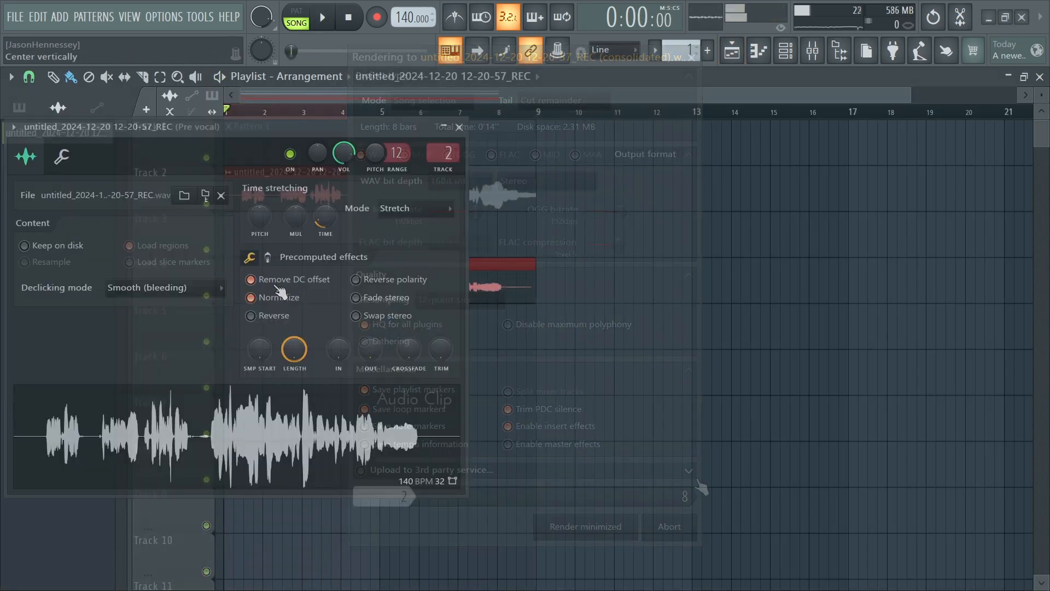
pyautogui.click(718, 311)
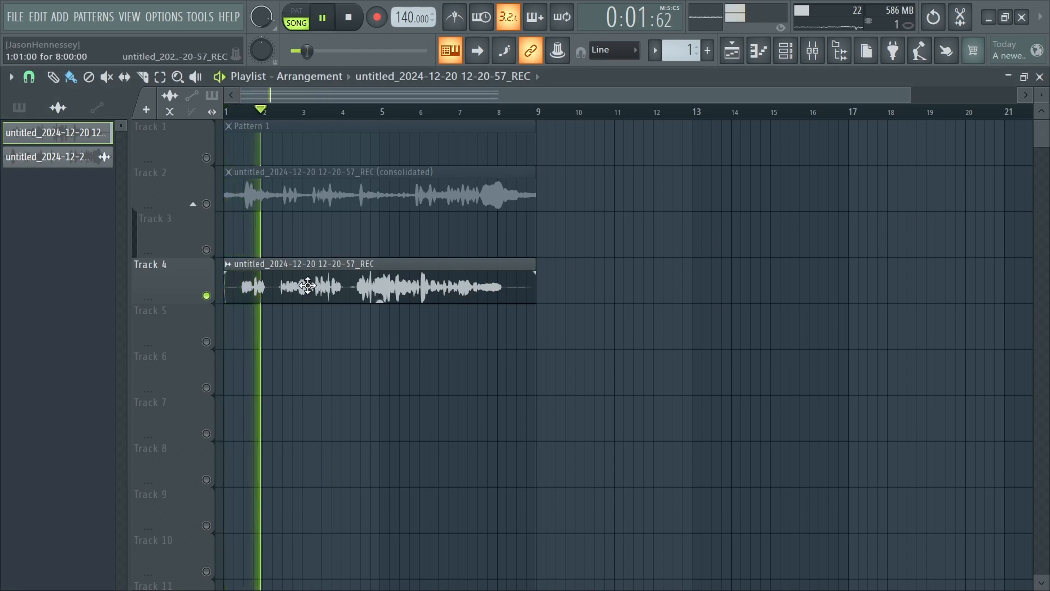
# Step: Solo Track 2 to listen to the consolidated clip, and delete the original vocal clip from Track 4
pyautogui.press('space')
pyautogui.rightClick(214, 207)
pyautogui.press('space')
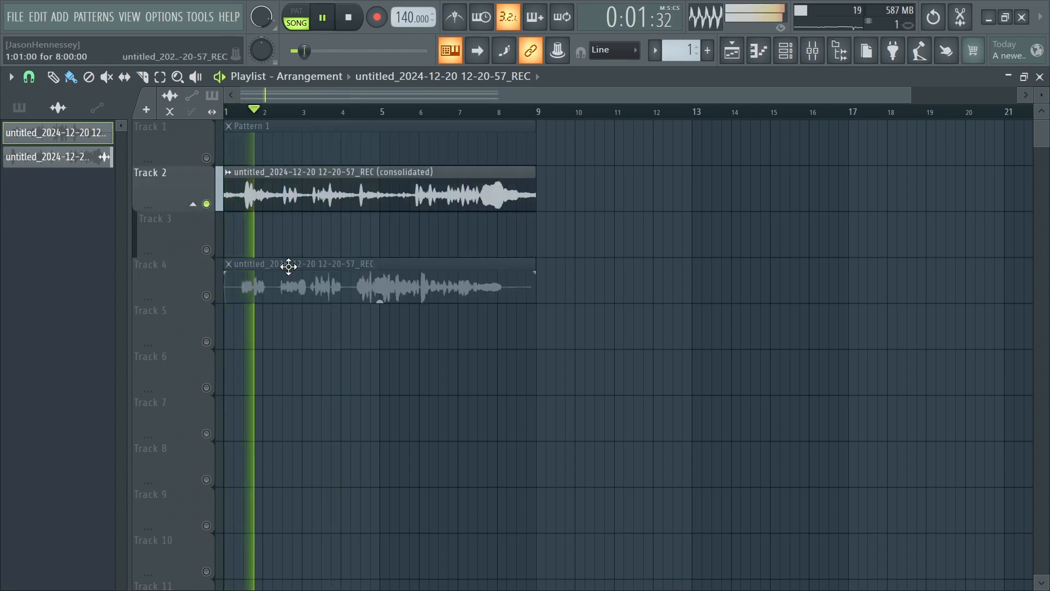
pyautogui.rightClick(311, 283)
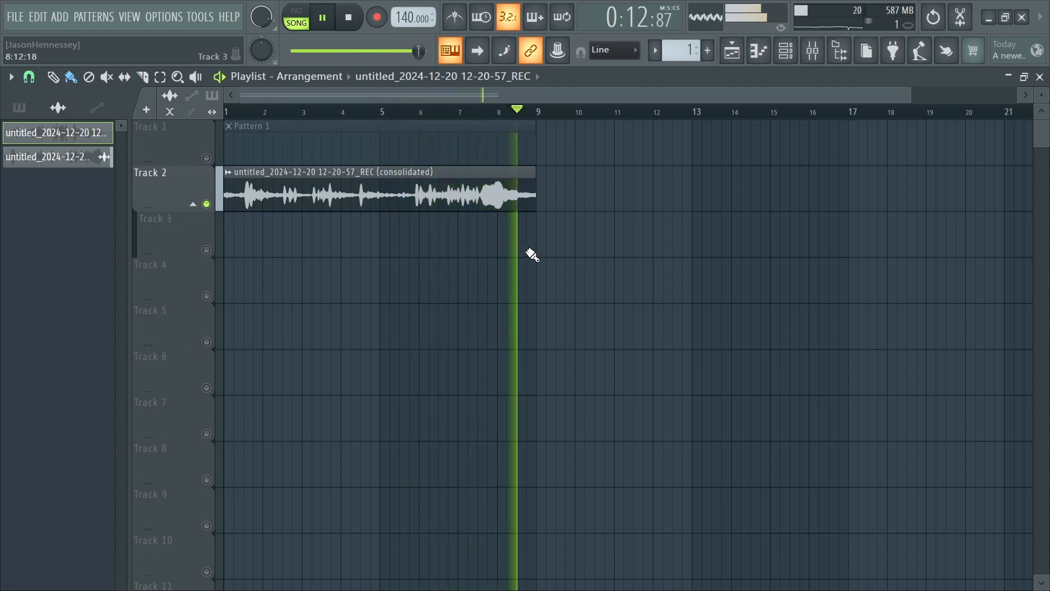
pyautogui.press('space')
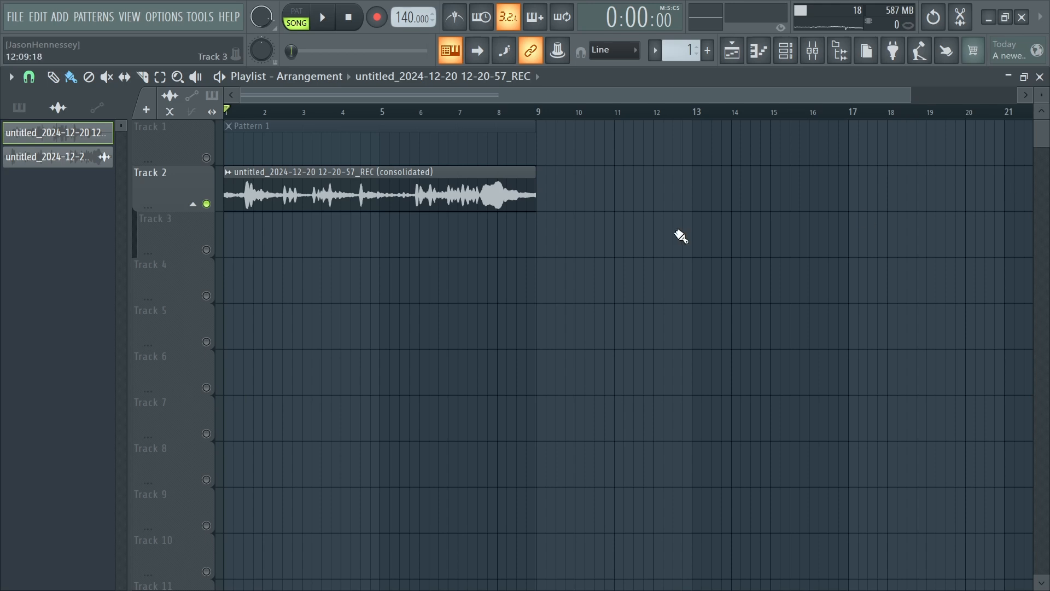
# Step: Remove the consolidated clip from Track 2 and delete both audio clips from the project
pyautogui.rightClick(303, 211)
pyautogui.click(58, 115)
pyautogui.click(58, 141)
pyautogui.rightClick(54, 135)
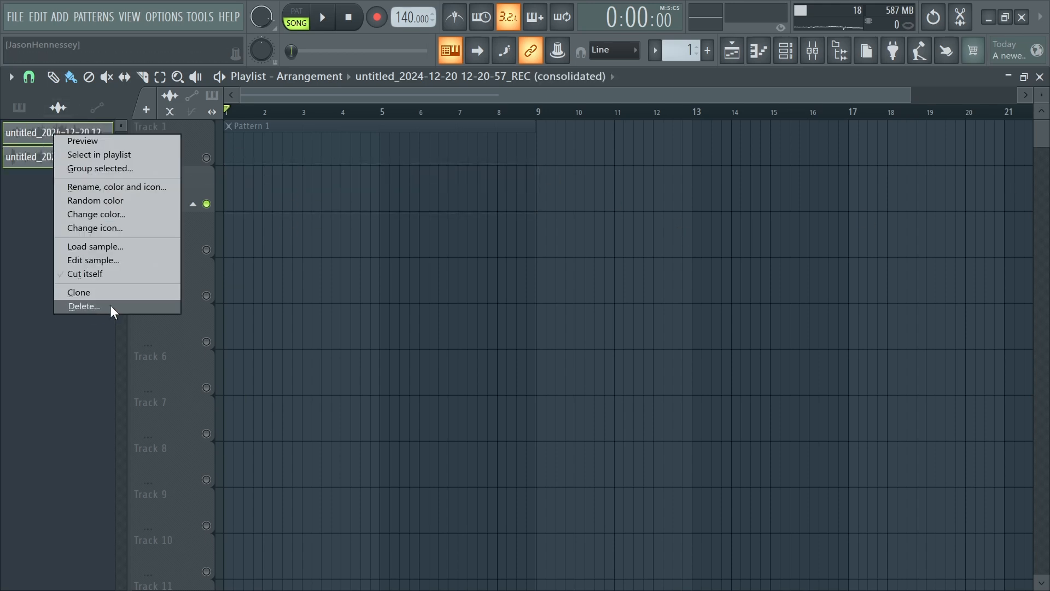
pyautogui.click(84, 306)
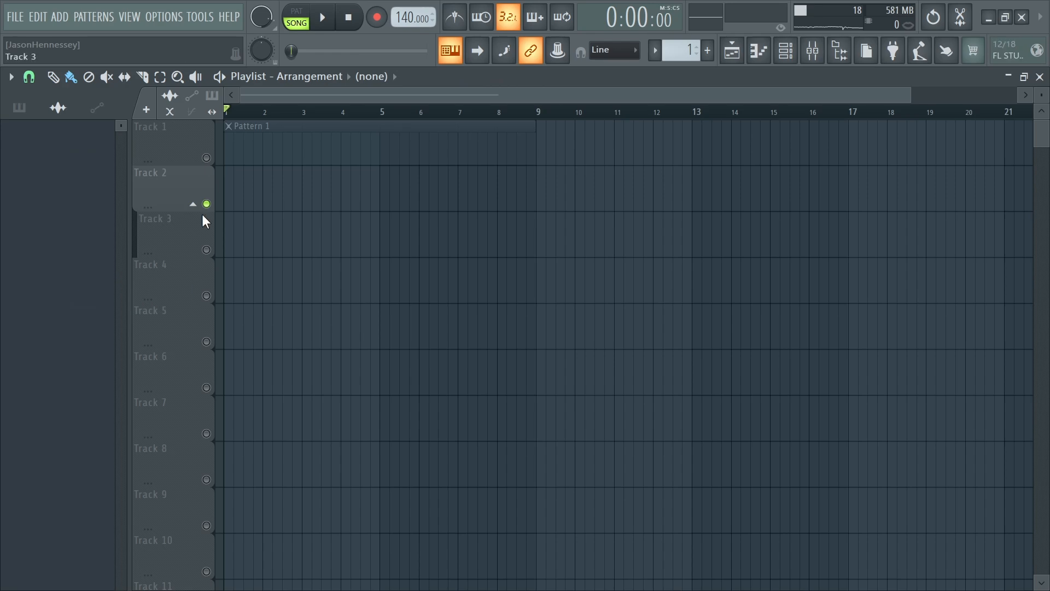
# Step: Delete the HalfTime effect from slot 3 of the Auto Lead In Patcher mixer track
pyautogui.press('F9')
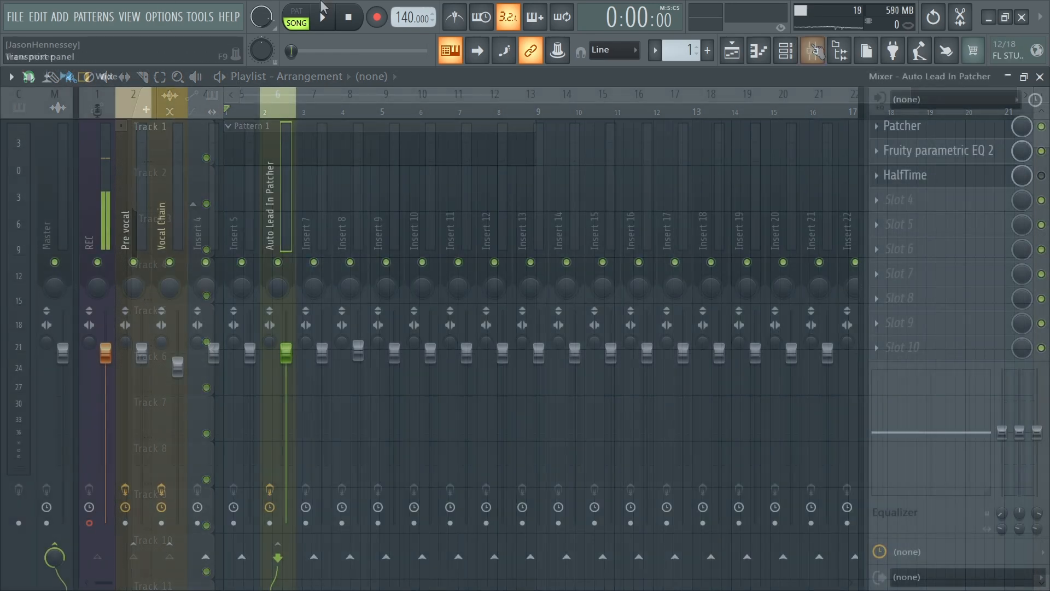
pyautogui.click(883, 178)
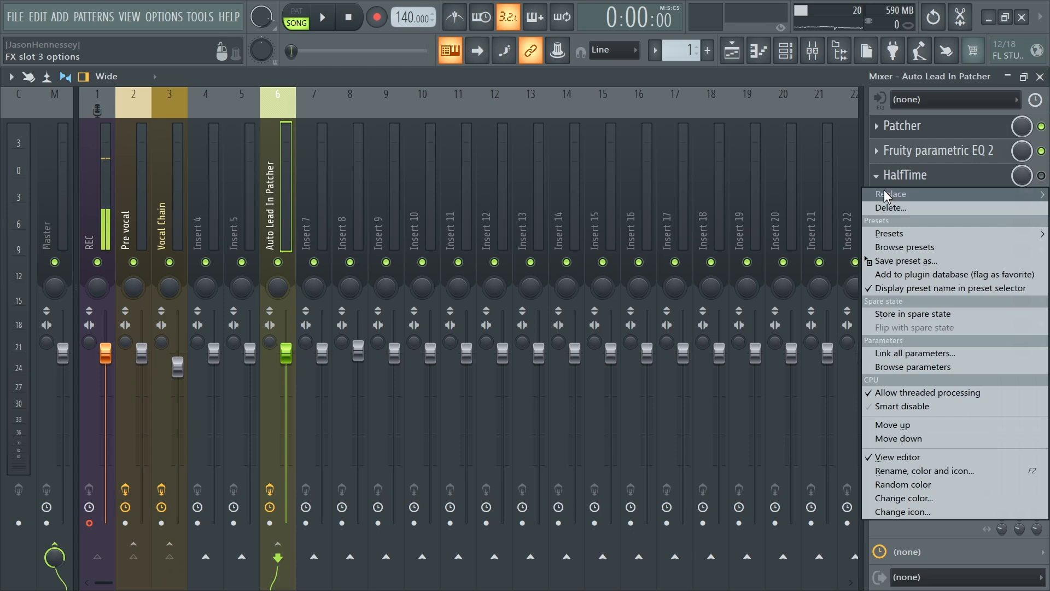
pyautogui.click(880, 209)
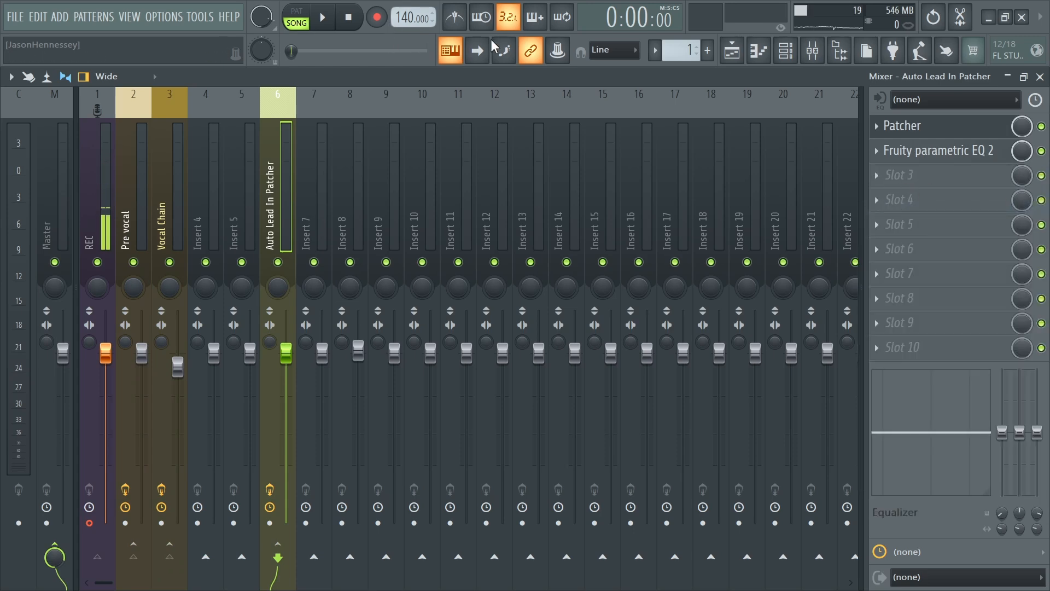
# Step: Record a new vocal take into the playlist through the REC mixer track, using input In 1
pyautogui.click(734, 54)
pyautogui.click(293, 188)
pyautogui.rightClick(305, 193)
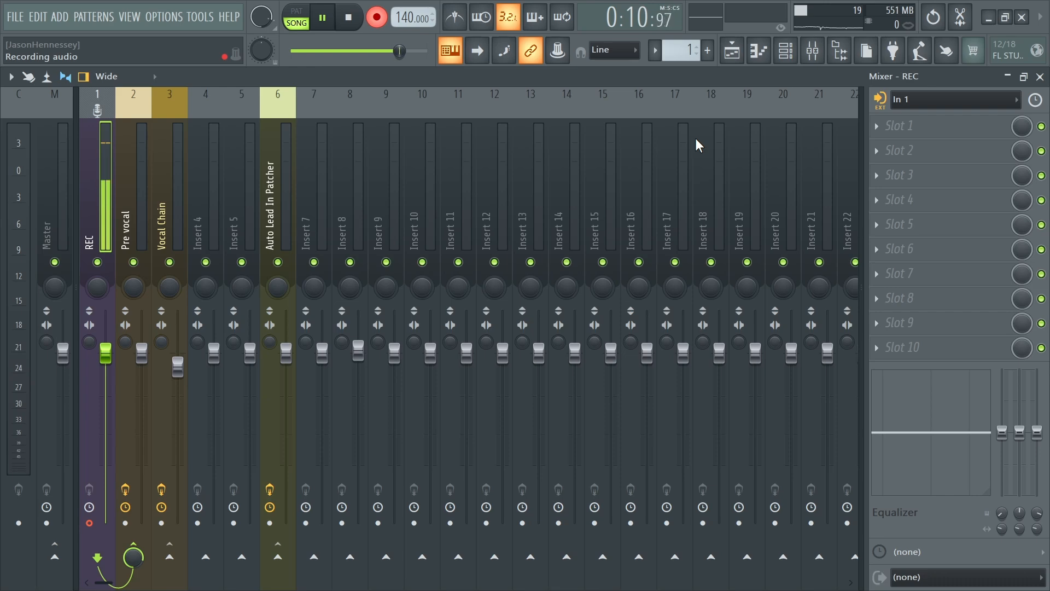
pyautogui.press('space')
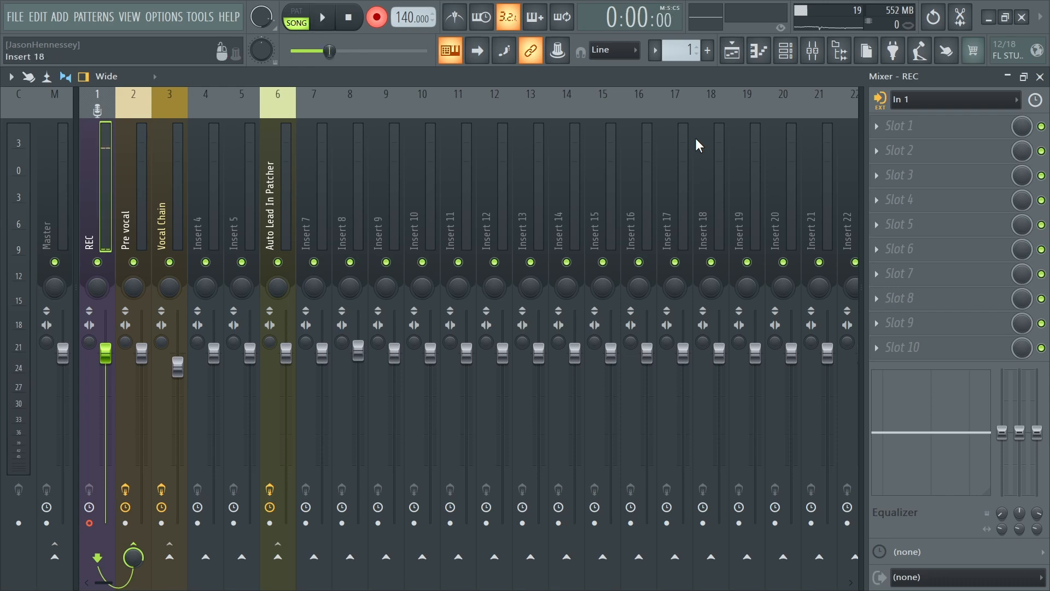
# Step: Play back the new take and adjust the Base control of the AutoLead patch while listening
pyautogui.click(731, 51)
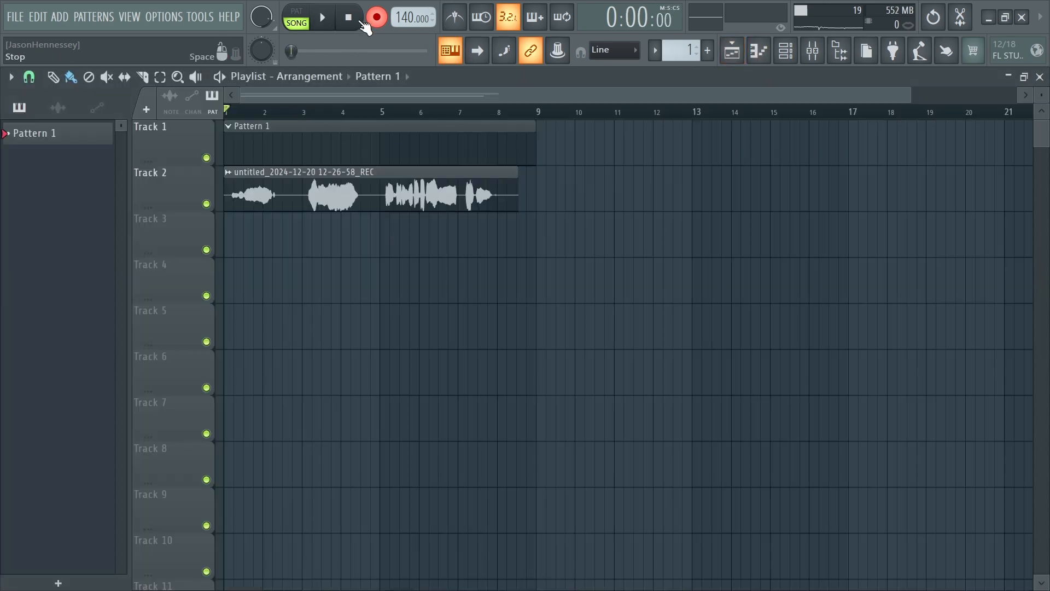
pyautogui.press('space')
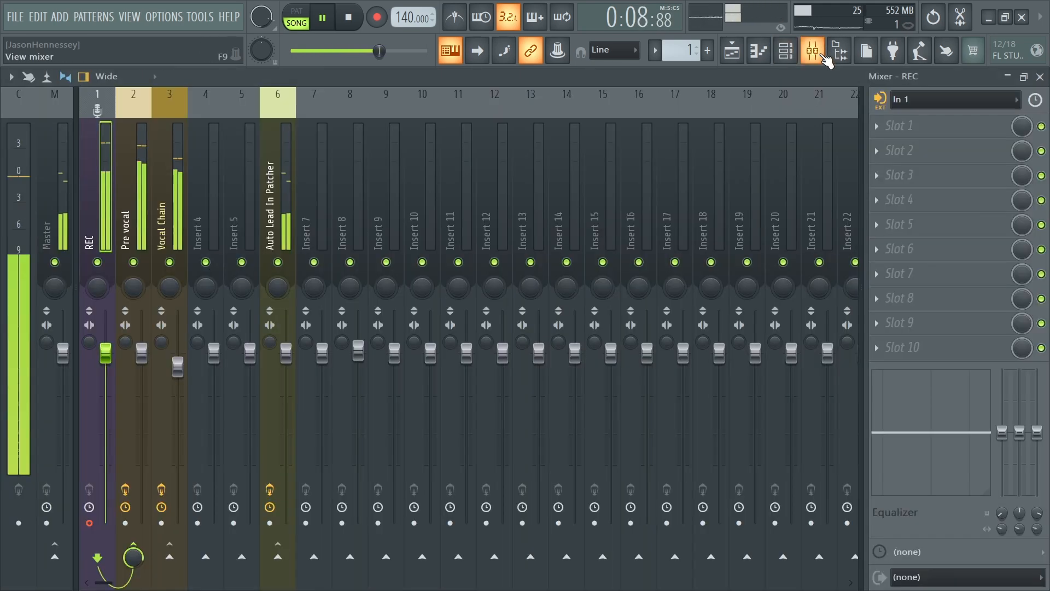
pyautogui.click(830, 52)
pyautogui.click(275, 199)
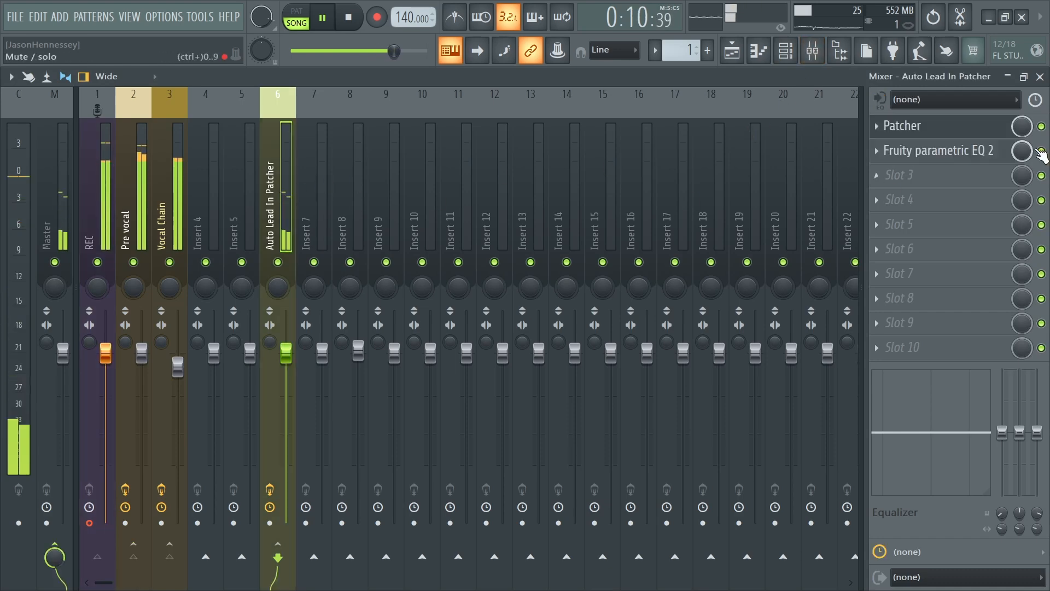
pyautogui.click(943, 130)
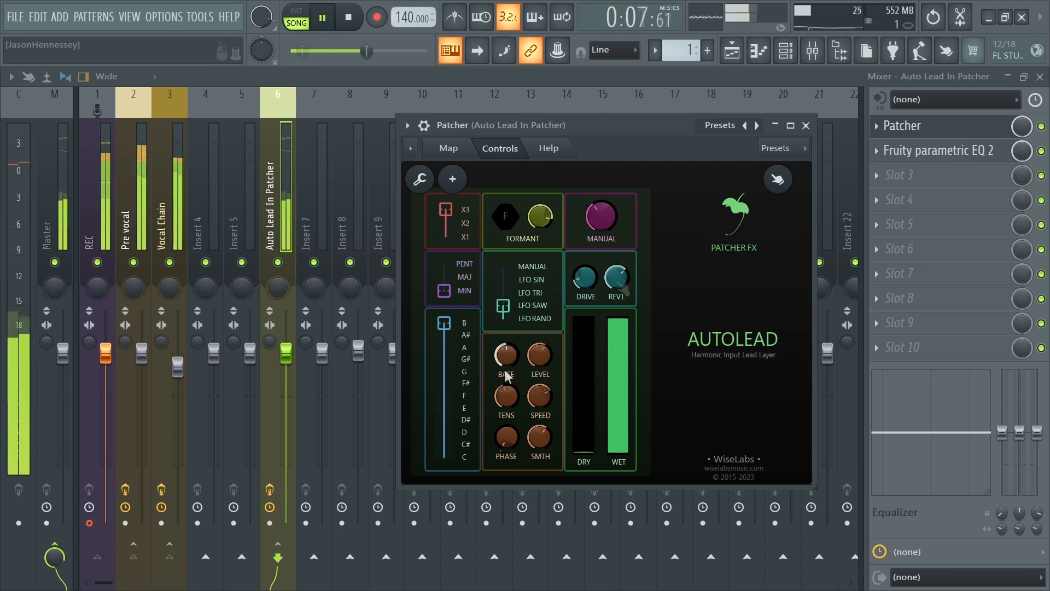
pyautogui.moveTo(503, 363); pyautogui.dragTo(515, 369)
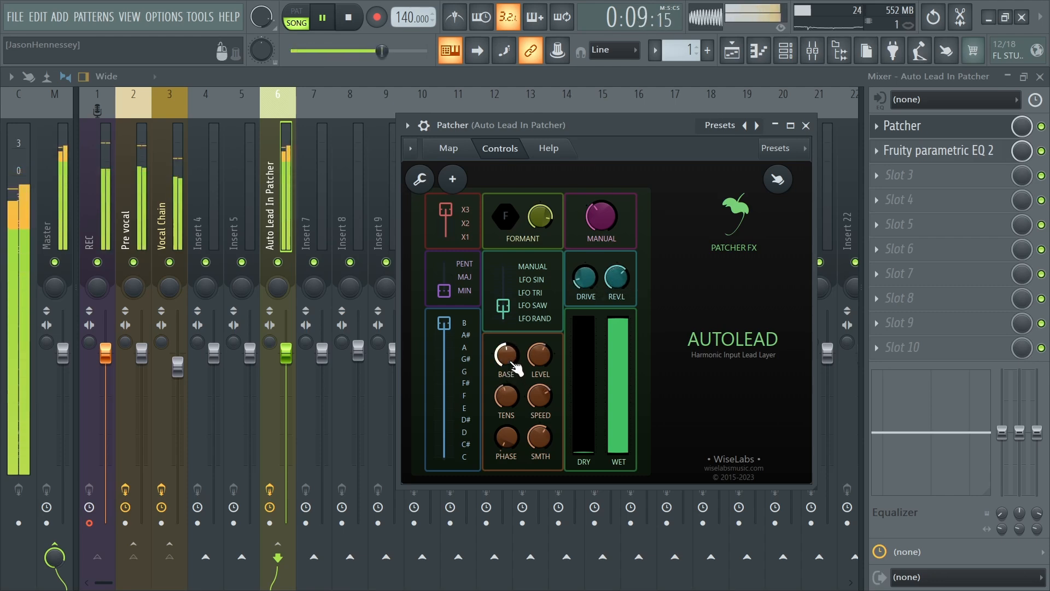
# Step: Slip the audio inside the new Track 2 clip slightly earlier so the vocal begins at bar 1
pyautogui.click(736, 51)
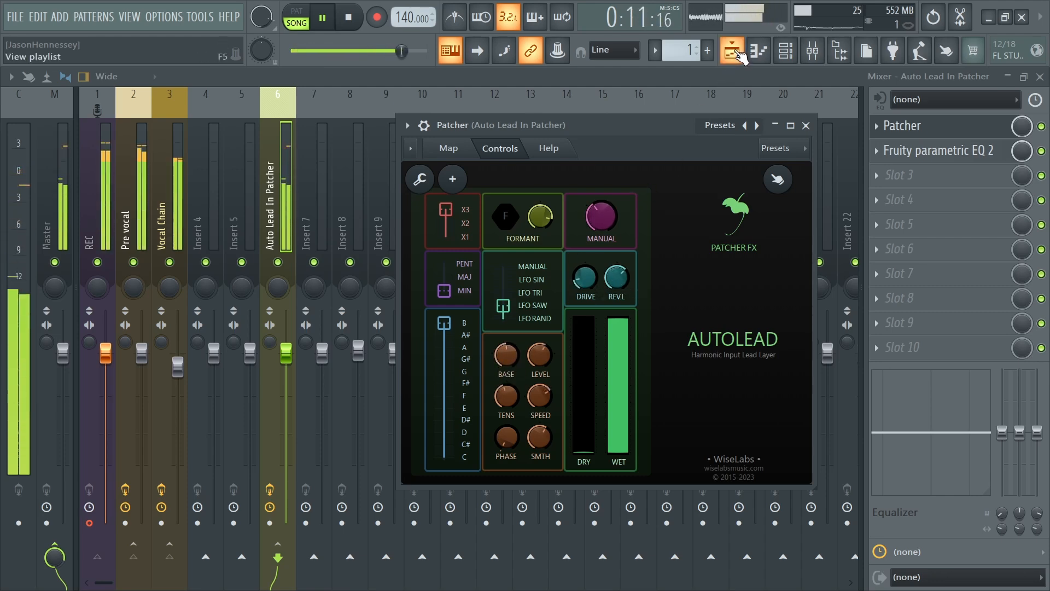
pyautogui.click(736, 51)
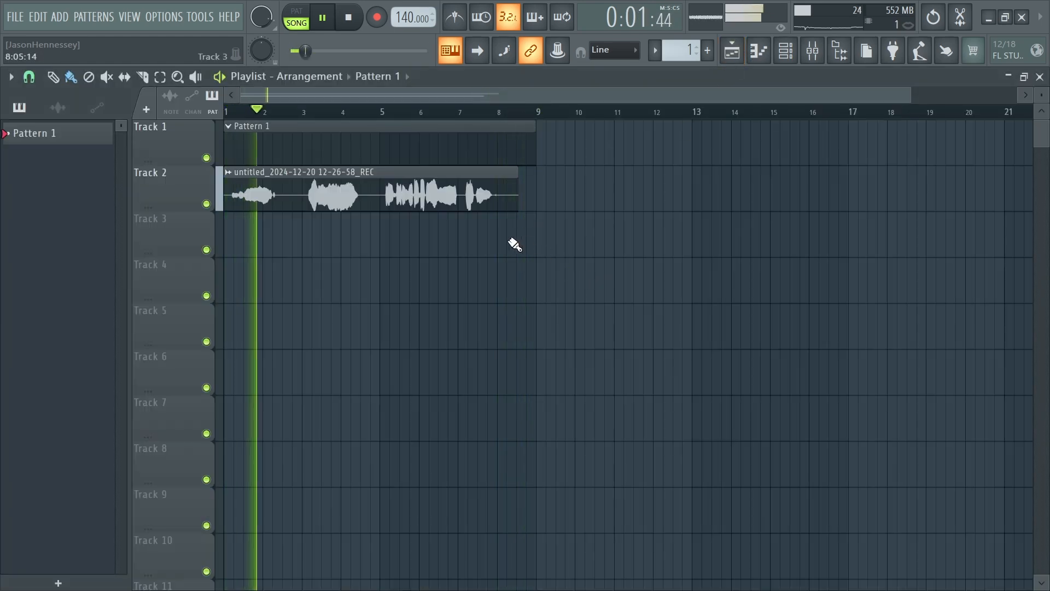
pyautogui.moveTo(345, 198); pyautogui.dragTo(337, 198)
pyautogui.press('space')
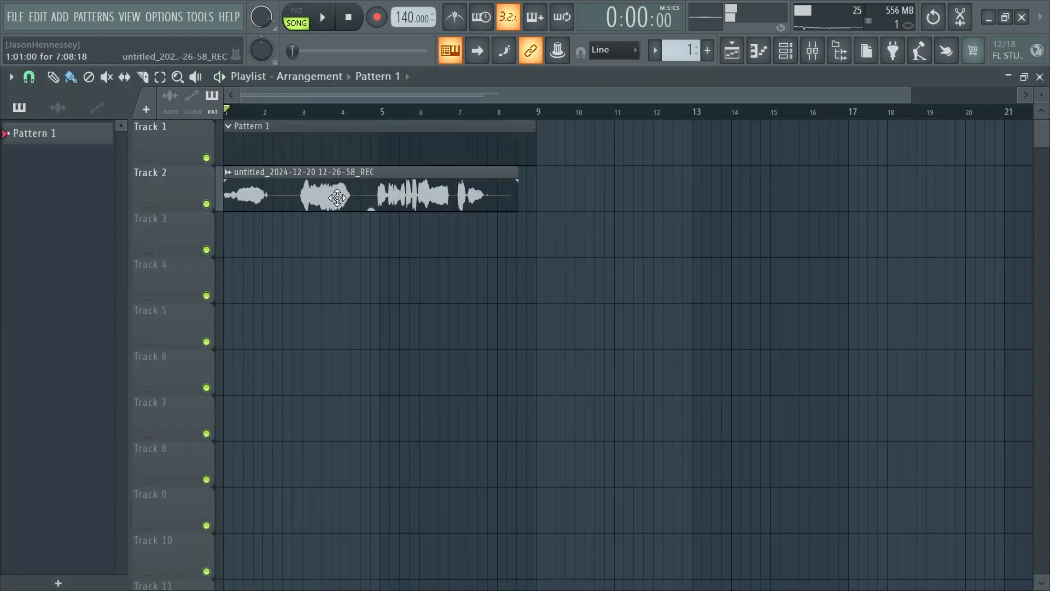
# Step: Play the take and move the EQ's band 3 dip up to the frequency of band 4
pyautogui.press('space')
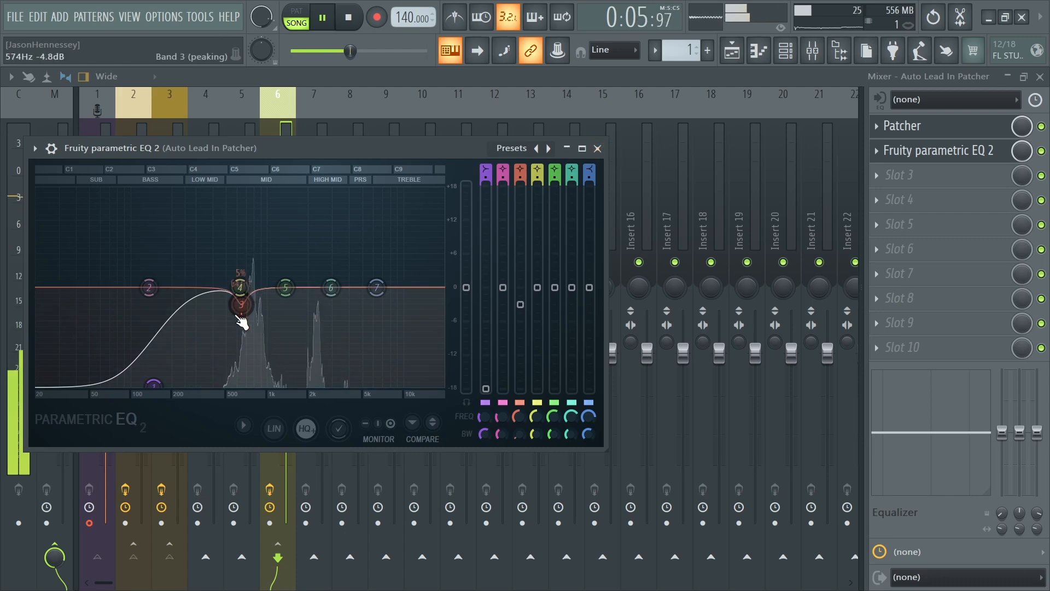
pyautogui.click(597, 148)
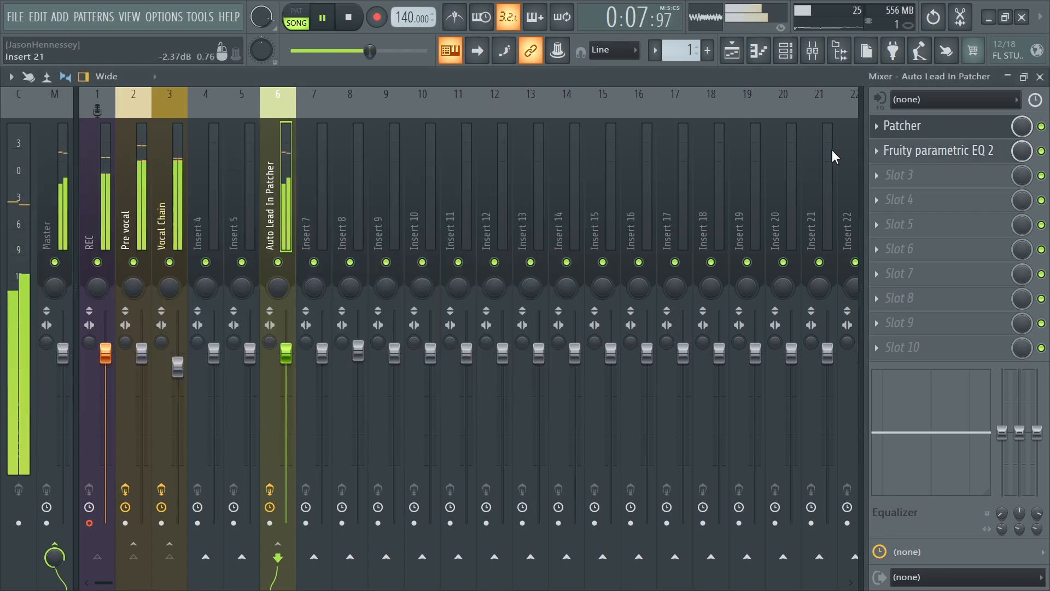
# Step: Add Fruity Reeverb 2 in slot 3 of the Auto Lead In Patcher track and lower its Bass
pyautogui.click(929, 190)
pyautogui.click(693, 76)
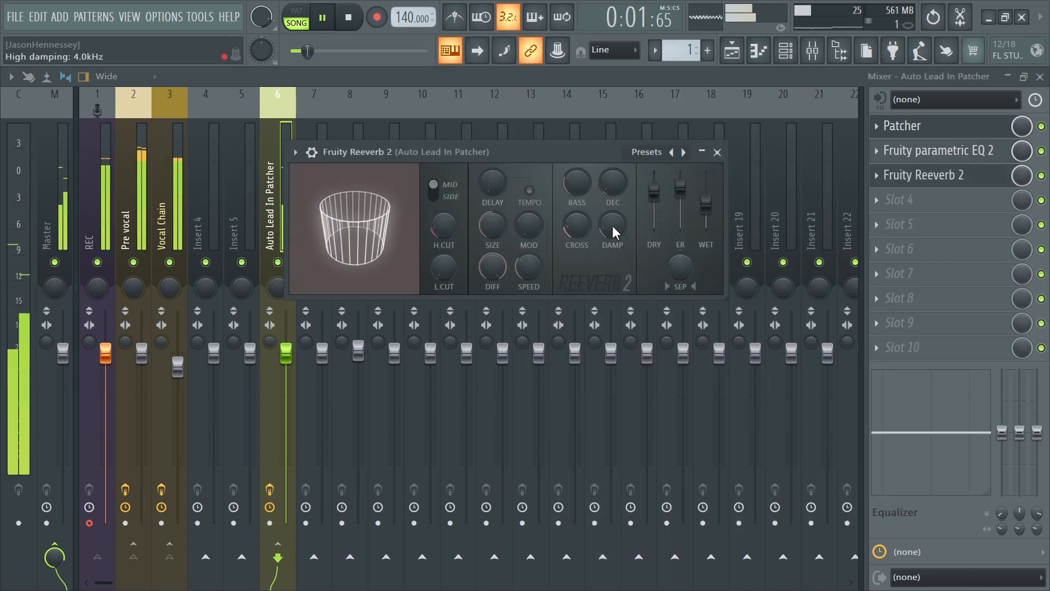
pyautogui.moveTo(572, 194); pyautogui.dragTo(570, 200)
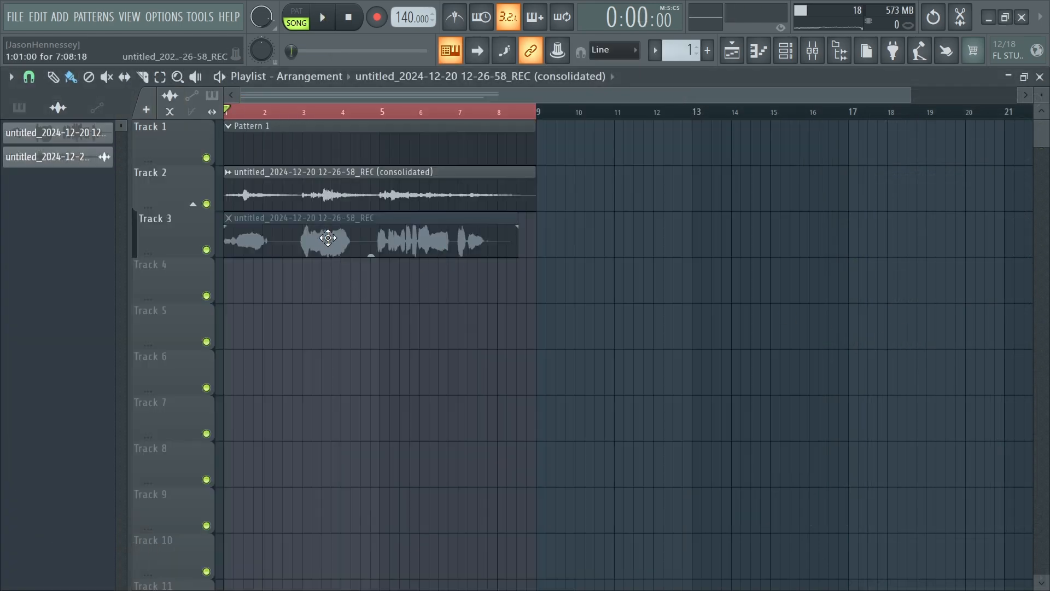
# Step: Delete the muted original take from Track 3 and play the start of the consolidated clip on Track 2
pyautogui.rightClick(295, 239)
pyautogui.scroll(3, 252, 240)
pyautogui.press('space')
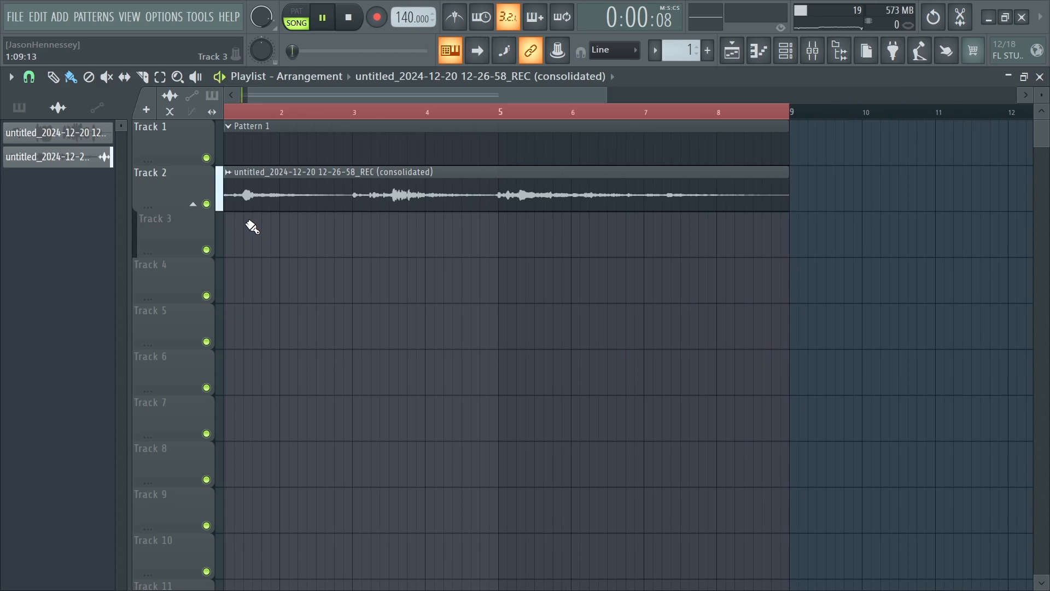
pyautogui.scroll(-3, 295, 229)
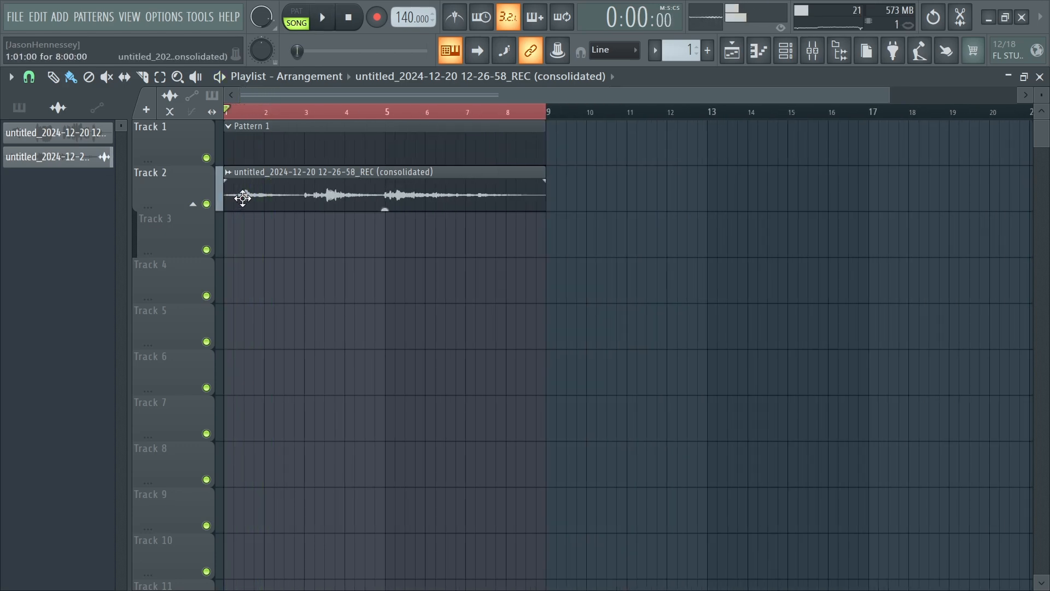
pyautogui.press('space')
# Step: Route the consolidated clip to its own mixer track and move that track to position 7, beyond Auto Lead In Patcher
pyautogui.doubleClick(266, 179)
pyautogui.press('F9')
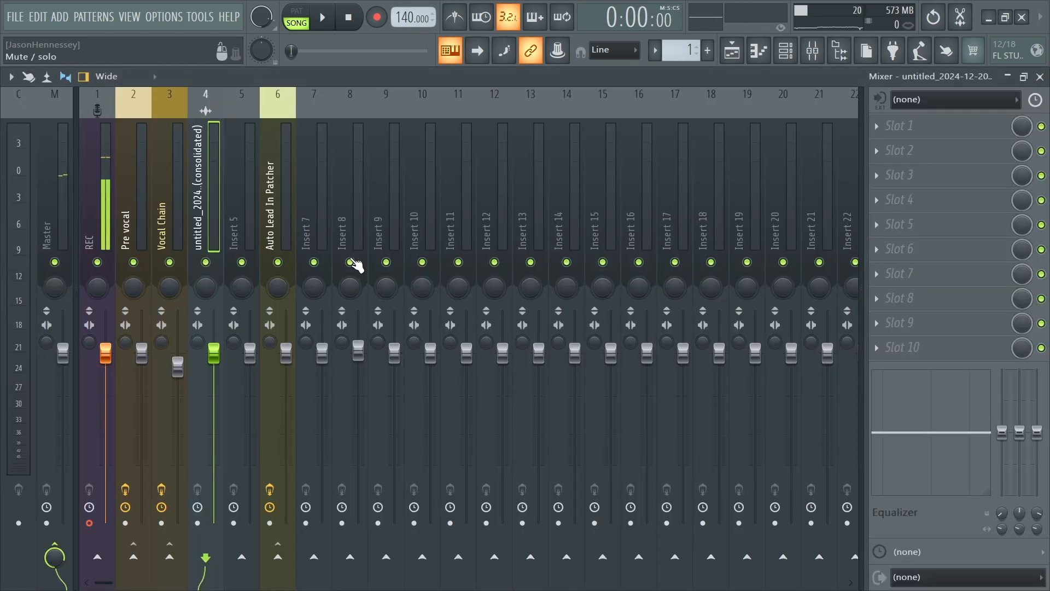
pyautogui.click(277, 230)
pyautogui.click(210, 223)
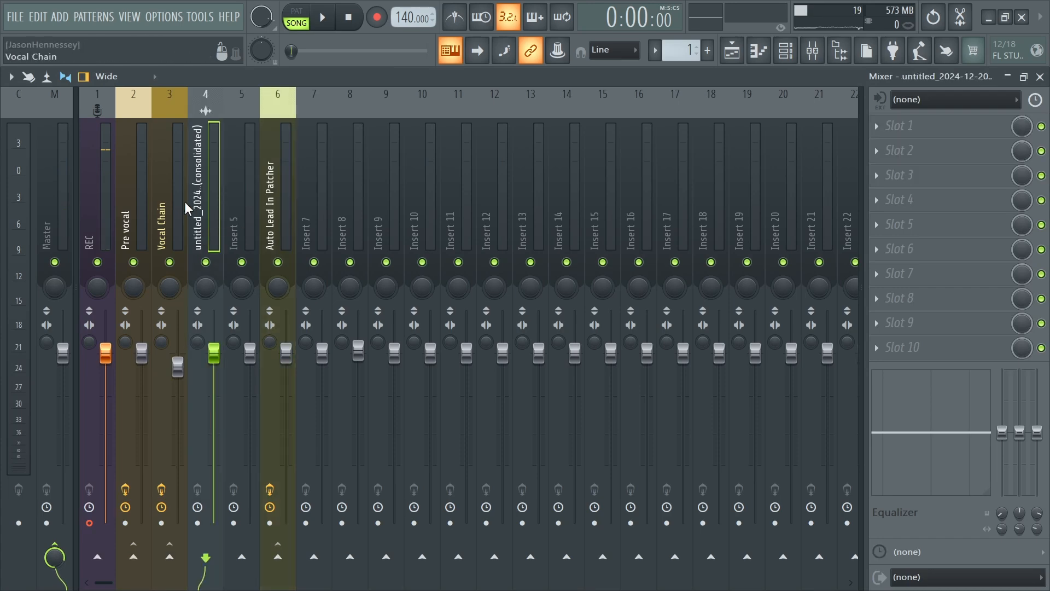
pyautogui.hotkey('alt', 'Right')
pyautogui.hotkey('alt', 'Right')
pyautogui.hotkey('alt', 'Right')
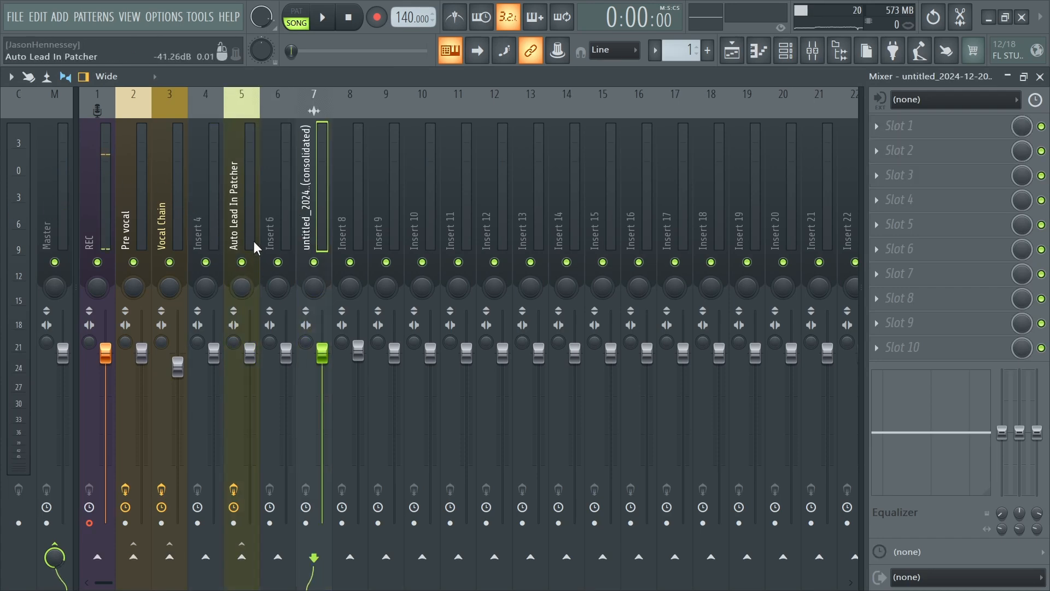
# Step: Reset mixer tracks 1 to 5 to default, removing their plugins, and reset their routing
pyautogui.click(254, 242)
pyautogui.rightClick(162, 217)
pyautogui.click(273, 238)
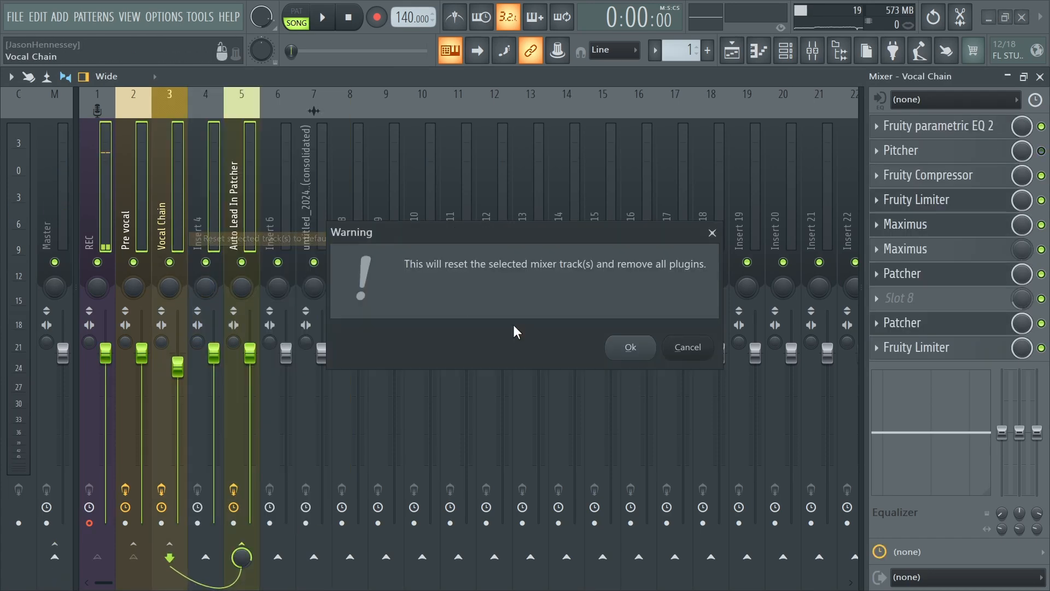
pyautogui.click(650, 342)
pyautogui.rightClick(163, 230)
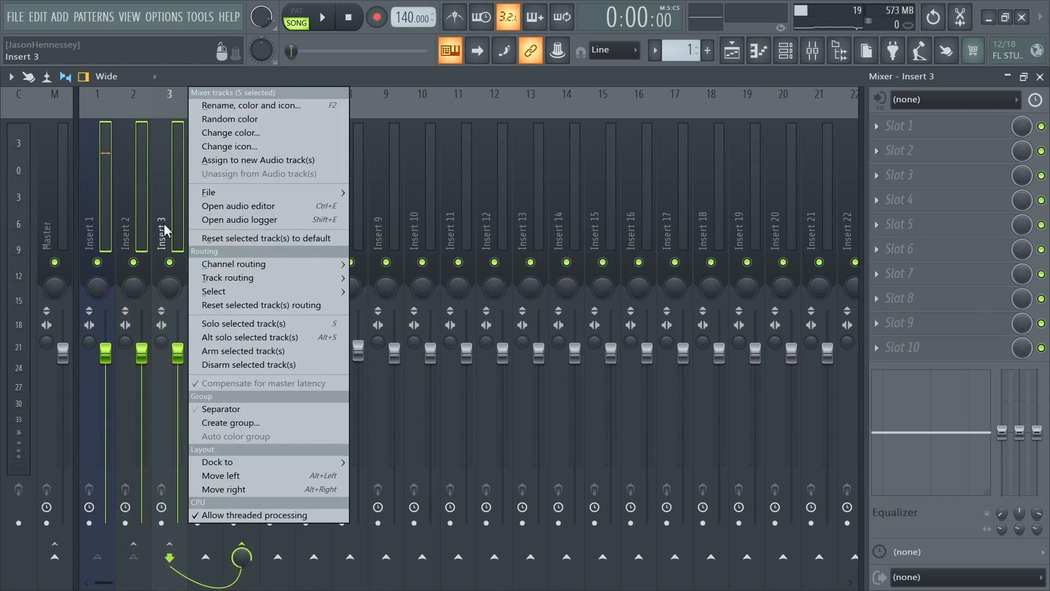
pyautogui.click(289, 309)
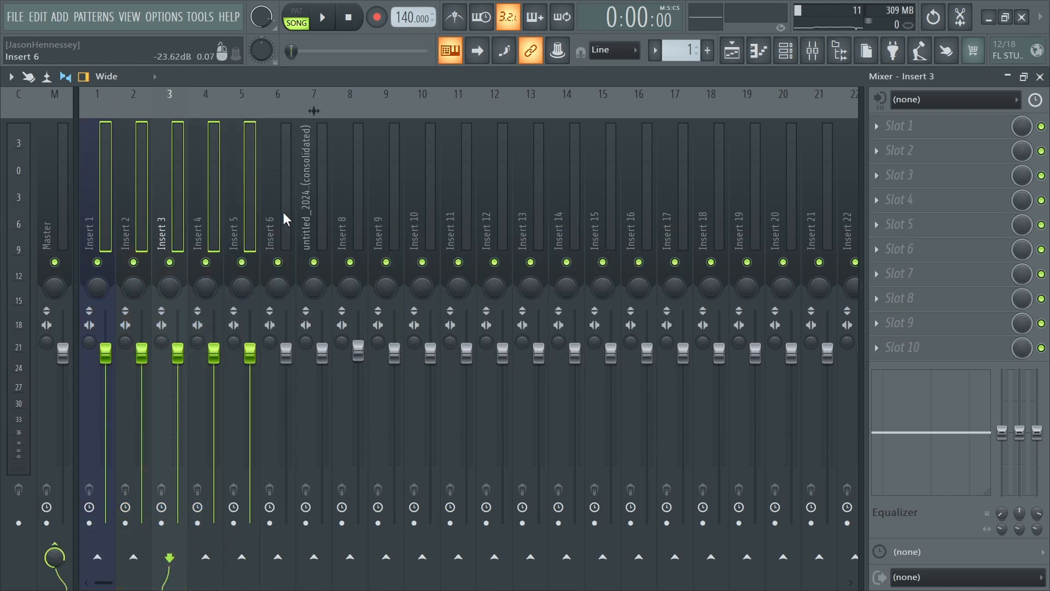
# Step: Add Fruity parametric EQ 2 in slot 1 of the consolidated clip's track and cut narrow dips with bands 4, 5 and 6, band 6 at 654 Hz
pyautogui.click(313, 214)
pyautogui.click(908, 126)
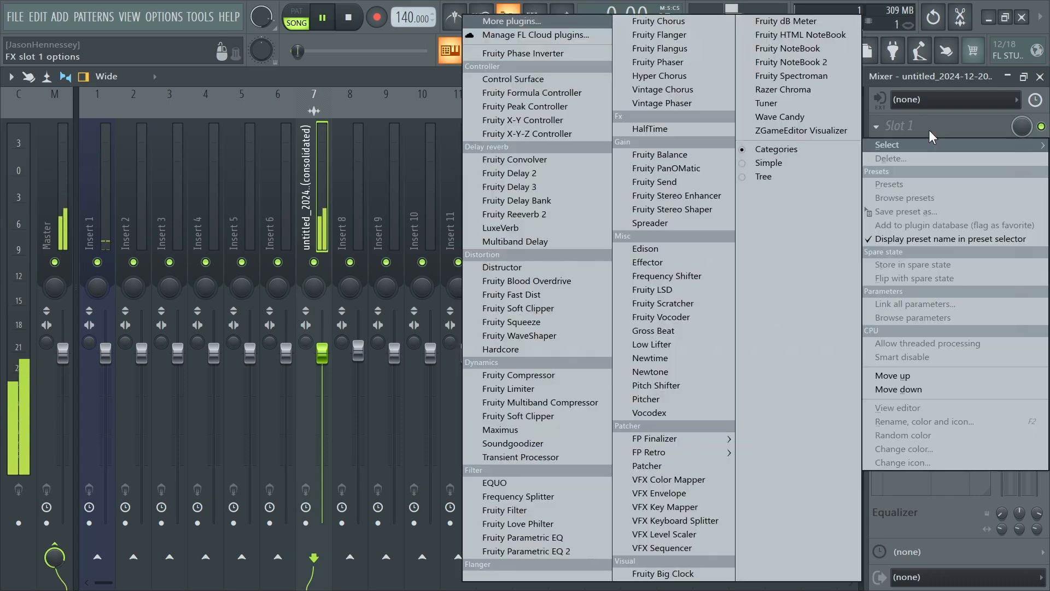
pyautogui.click(511, 555)
pyautogui.press('space')
pyautogui.moveTo(304, 351); pyautogui.dragTo(370, 447)
pyautogui.press('space')
pyautogui.scroll(-5, 370, 447)
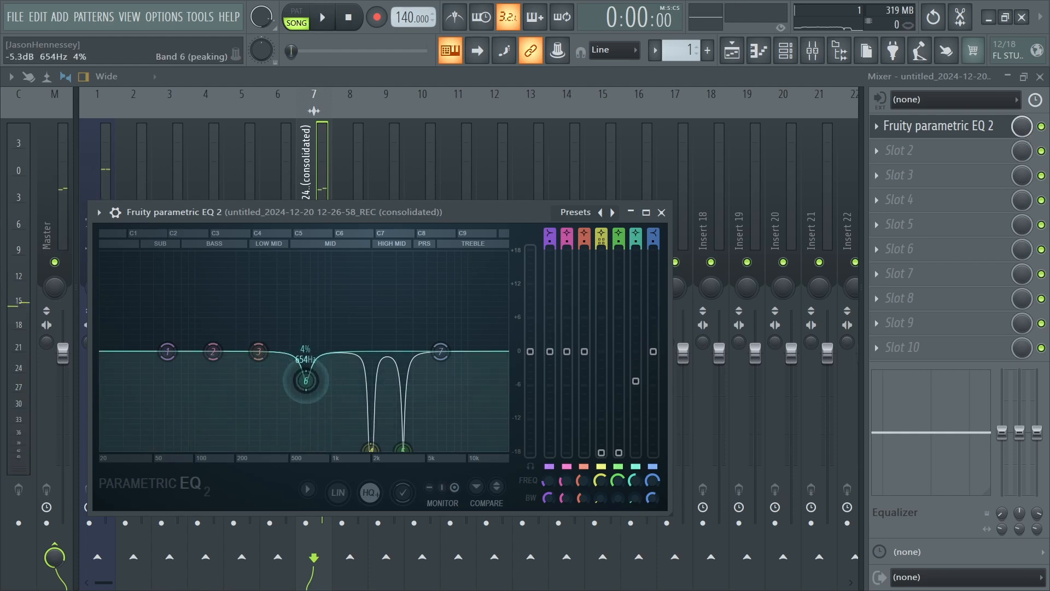
# Step: Set the EQ's mix level to 0%, create an automation clip for it and add points that raise it steeply at the first loud swell
pyautogui.click(1015, 134)
pyautogui.rightClick(1015, 132)
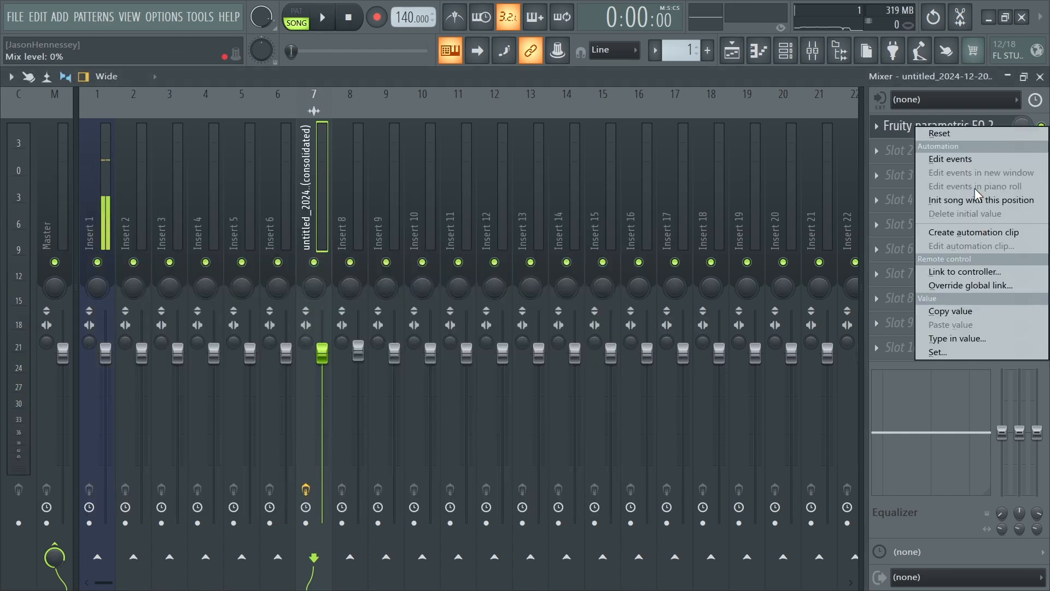
pyautogui.click(936, 232)
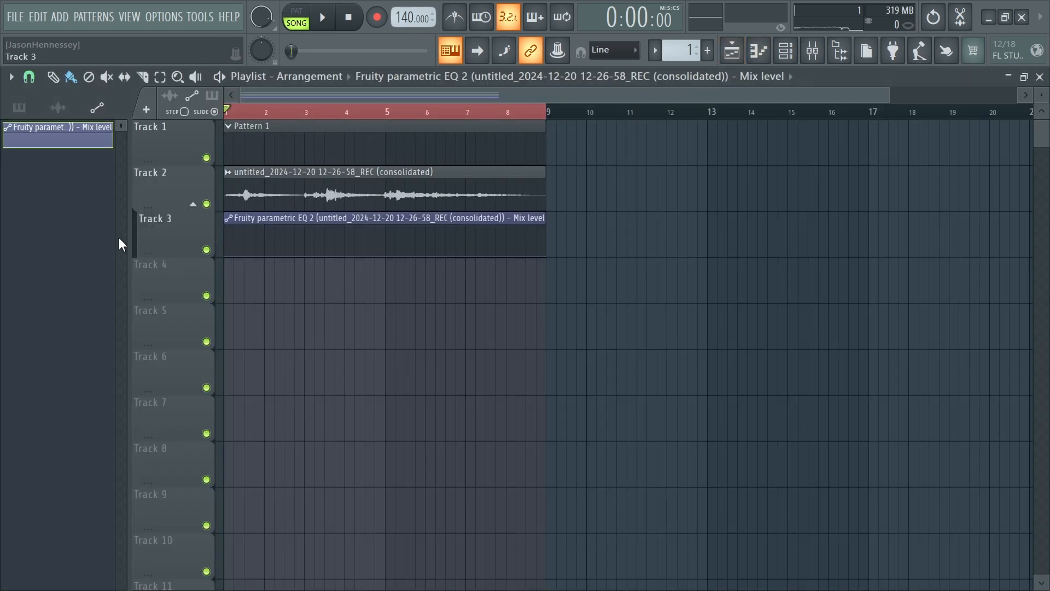
pyautogui.scroll(4, 241, 268)
pyautogui.rightClick(443, 247)
pyautogui.moveTo(435, 244); pyautogui.dragTo(446, 215)
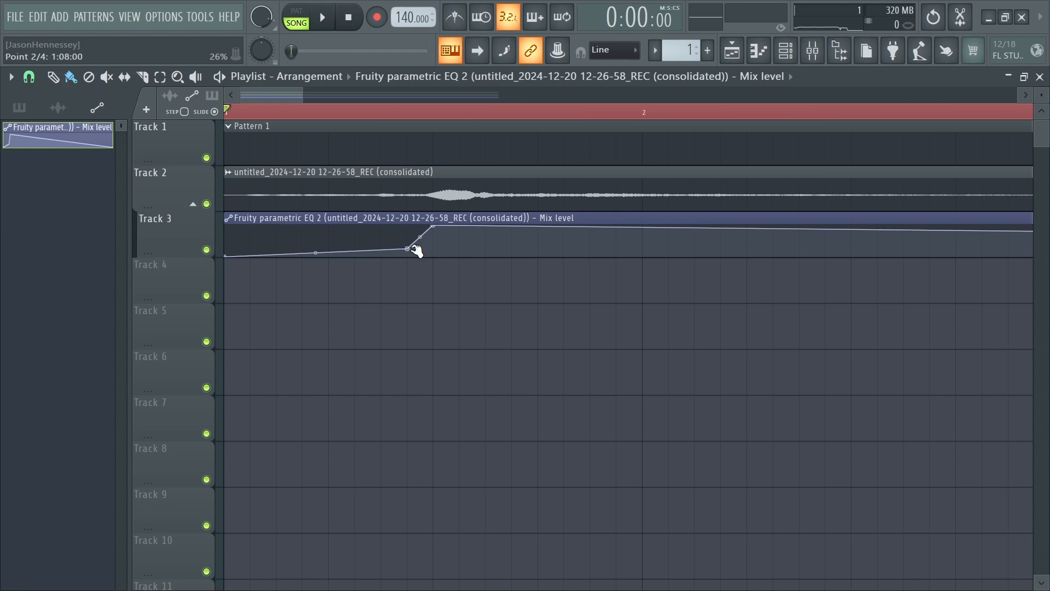
pyautogui.click(418, 281)
pyautogui.click(458, 339)
pyautogui.hotkey('ctrl', 'z')
pyautogui.hotkey('ctrl', 'z')
pyautogui.scroll(2, 453, 270)
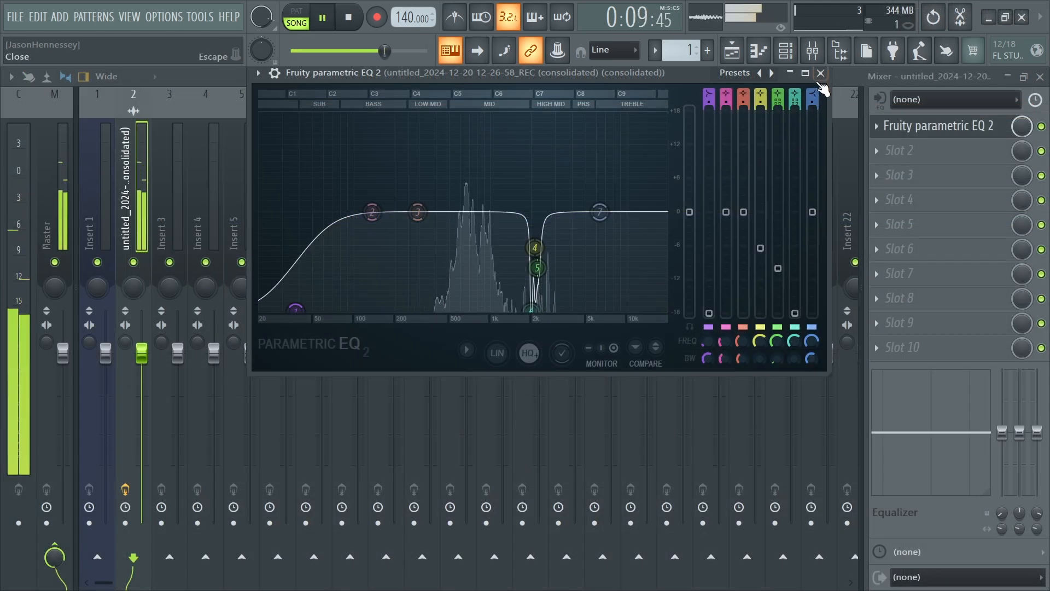
# Step: Close the parametric EQ and add Fruity Limiter in slot 2 of the consolidated clip's mixer track
pyautogui.click(820, 74)
pyautogui.click(897, 150)
pyautogui.moveTo(902, 169)
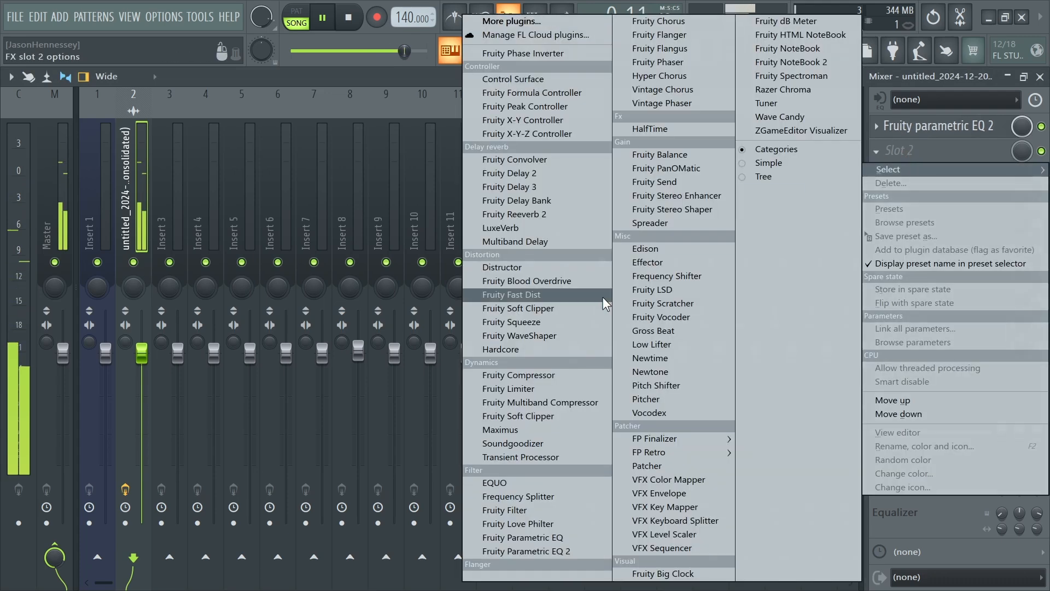
pyautogui.click(527, 388)
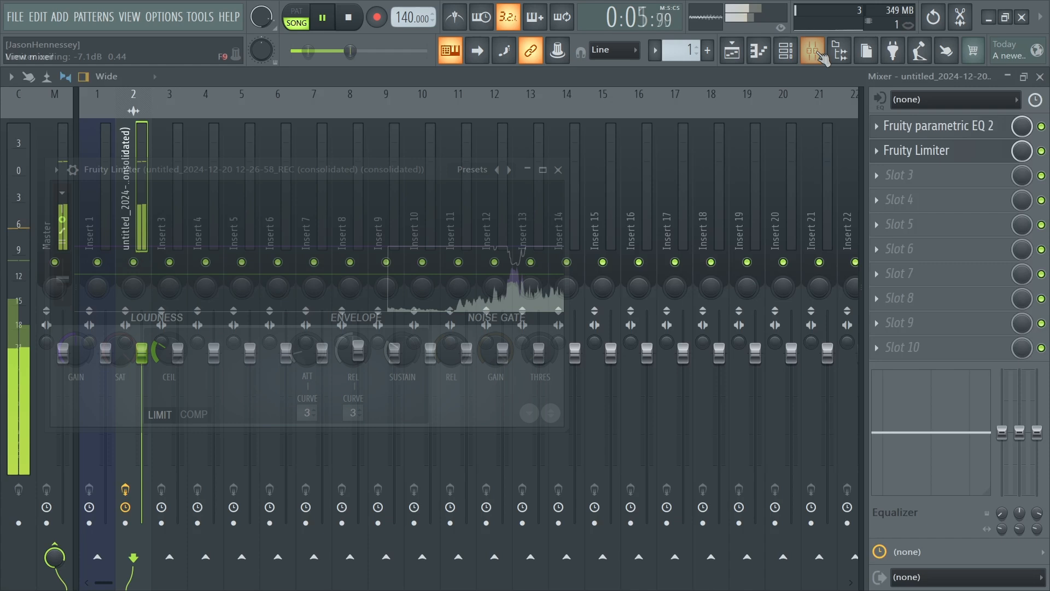
# Step: Raise the Fruity Limiter's ceiling to 1.5 dB while listening to the lead
pyautogui.press('space')
pyautogui.click(935, 150)
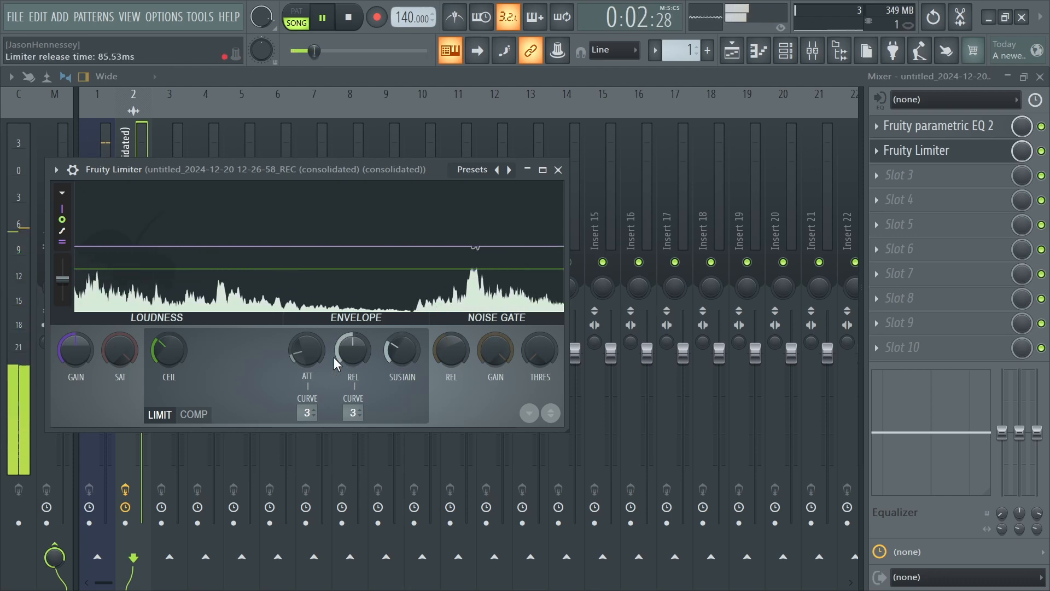
pyautogui.moveTo(183, 362); pyautogui.dragTo(183, 323)
pyautogui.press('space')
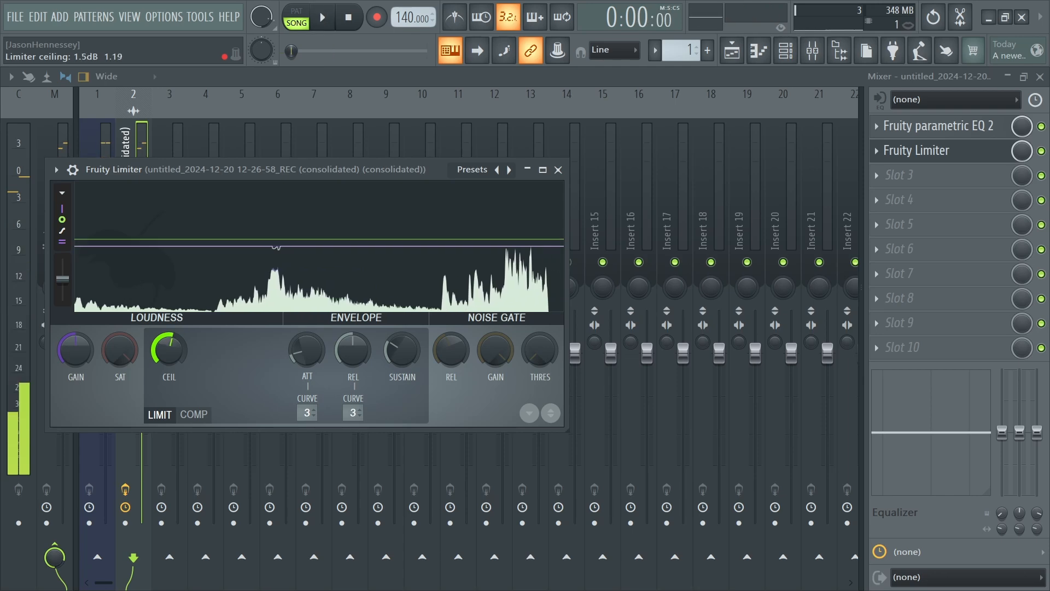
# Step: Move Fruity Limiter down to slot 3 and load Patcher in slot 2
pyautogui.click(880, 155)
pyautogui.click(896, 414)
pyautogui.click(924, 154)
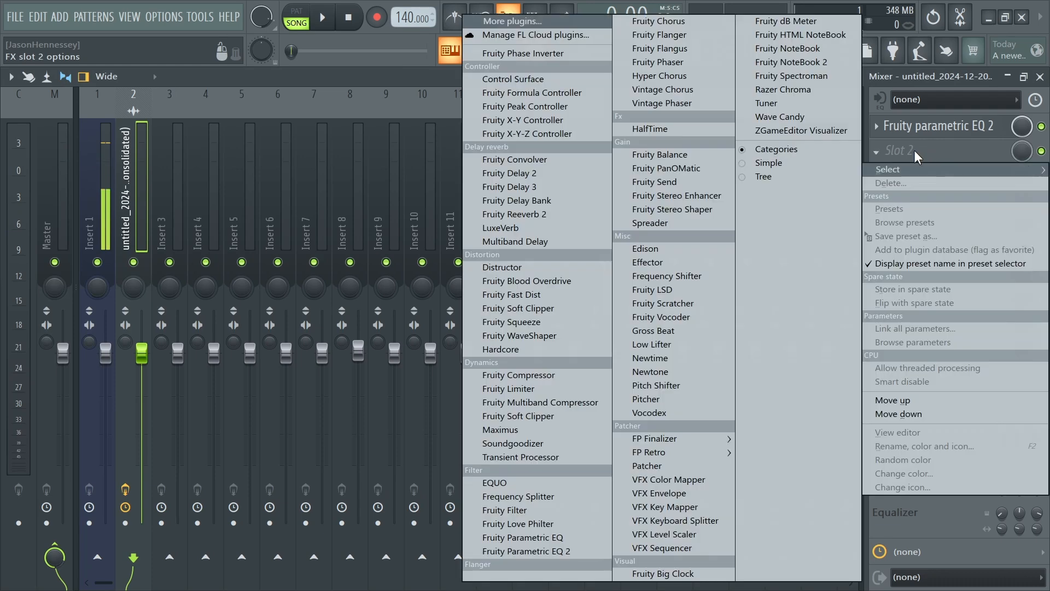
pyautogui.click(676, 464)
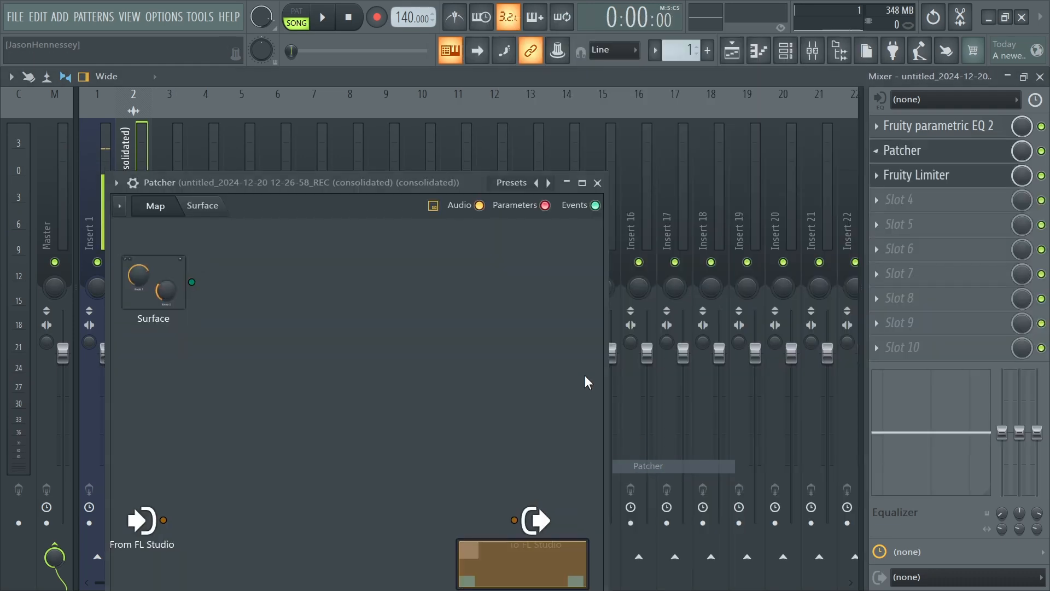
# Step: Load the Vocal Rider preset in Patcher and place its window so all controls are in view
pyautogui.click(548, 183)
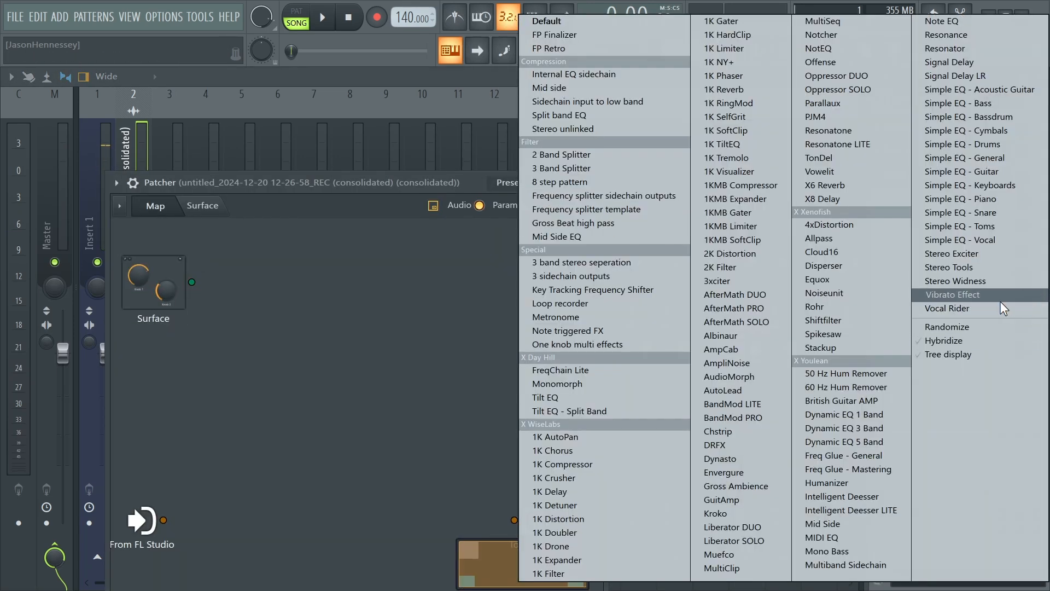
pyautogui.click(990, 311)
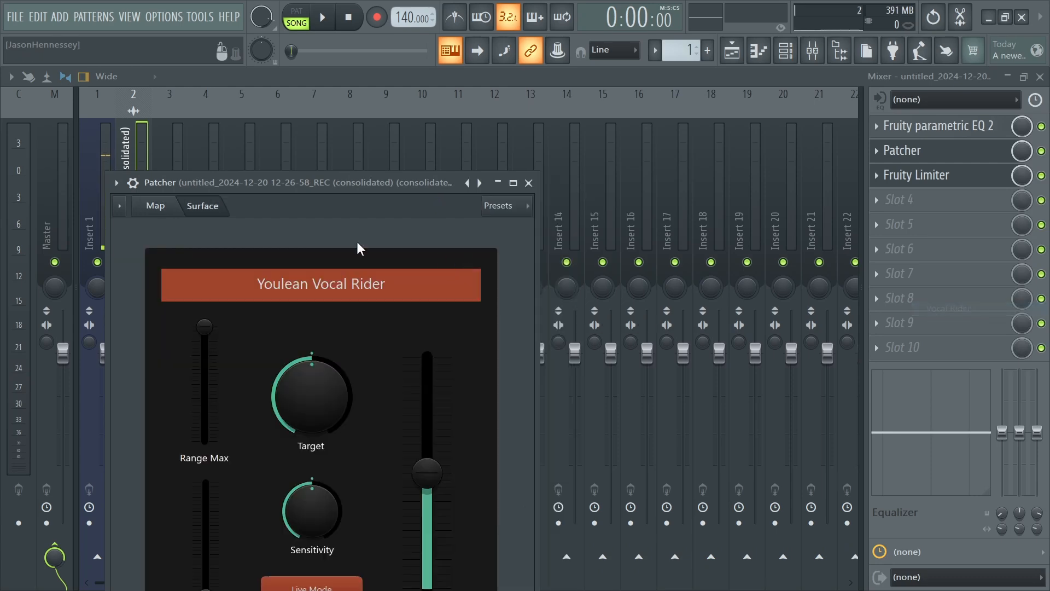
pyautogui.moveTo(364, 187); pyautogui.dragTo(401, 37)
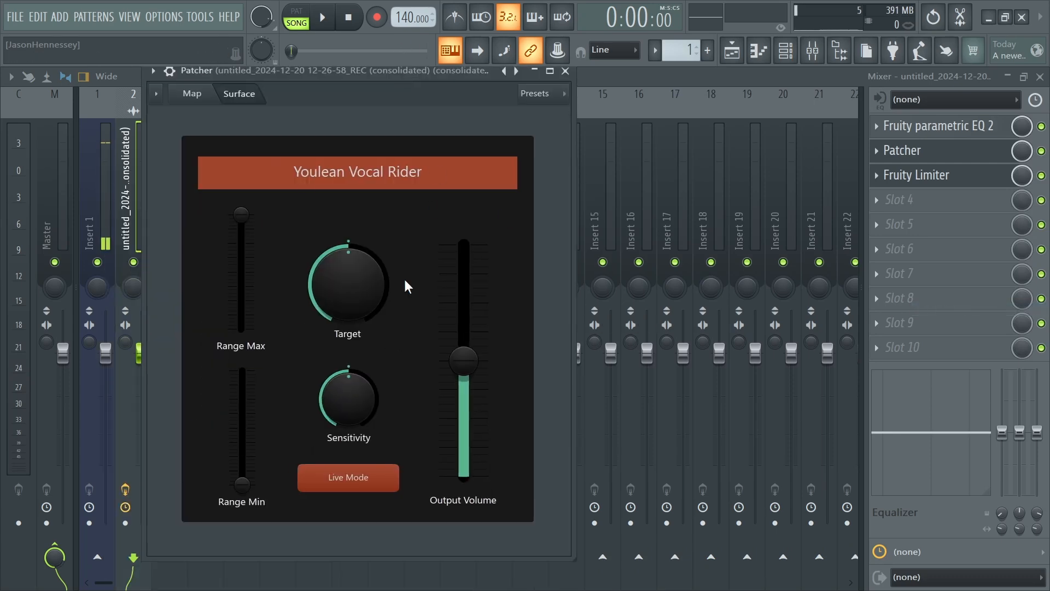
# Step: Review the EQ, Vocal Rider and Limiter in the effect chain, leaving the Vocal Rider and Limiter open side by side
pyautogui.click(929, 174)
pyautogui.moveTo(388, 170); pyautogui.dragTo(903, 265)
pyautogui.click(899, 127)
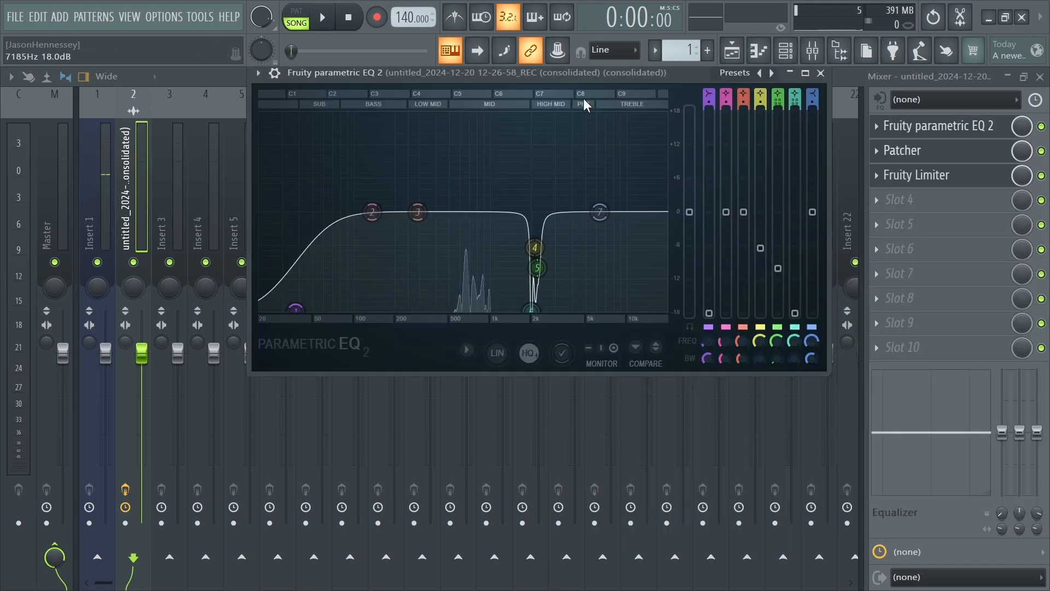
pyautogui.click(820, 72)
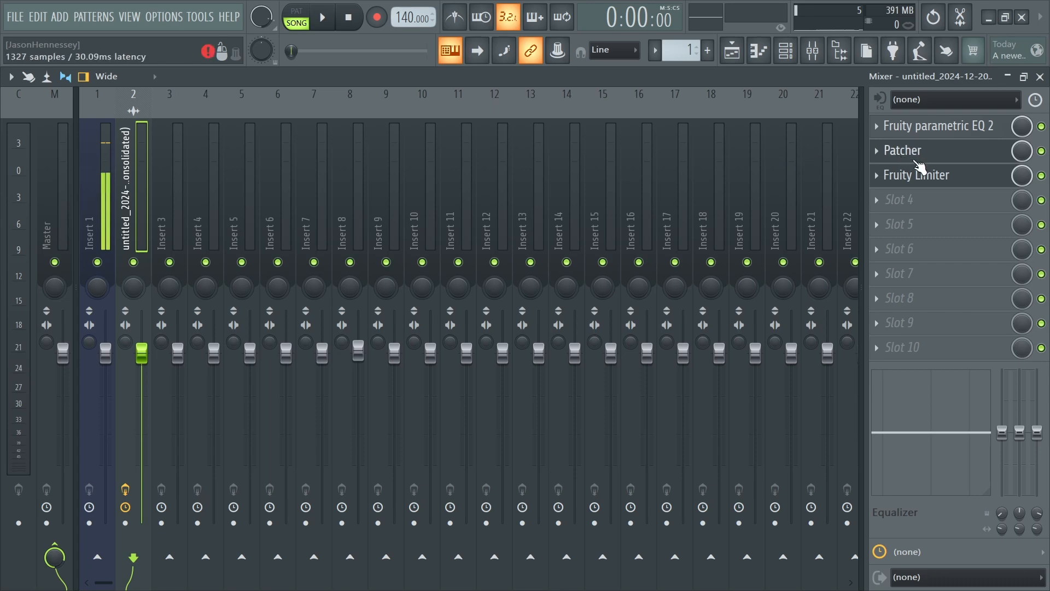
pyautogui.click(942, 175)
pyautogui.click(928, 131)
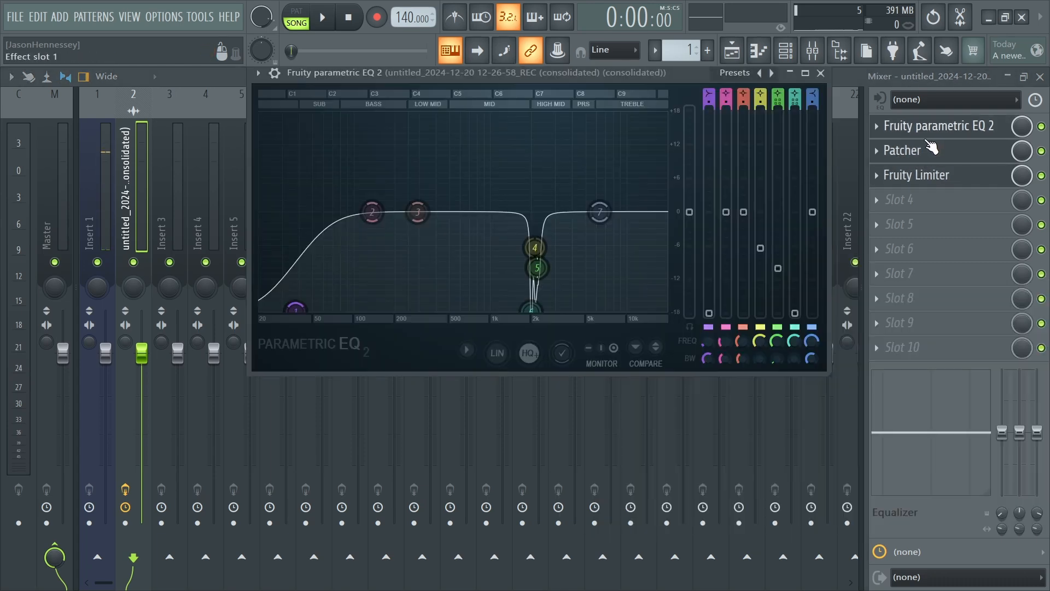
pyautogui.click(917, 154)
pyautogui.click(924, 176)
pyautogui.click(570, 268)
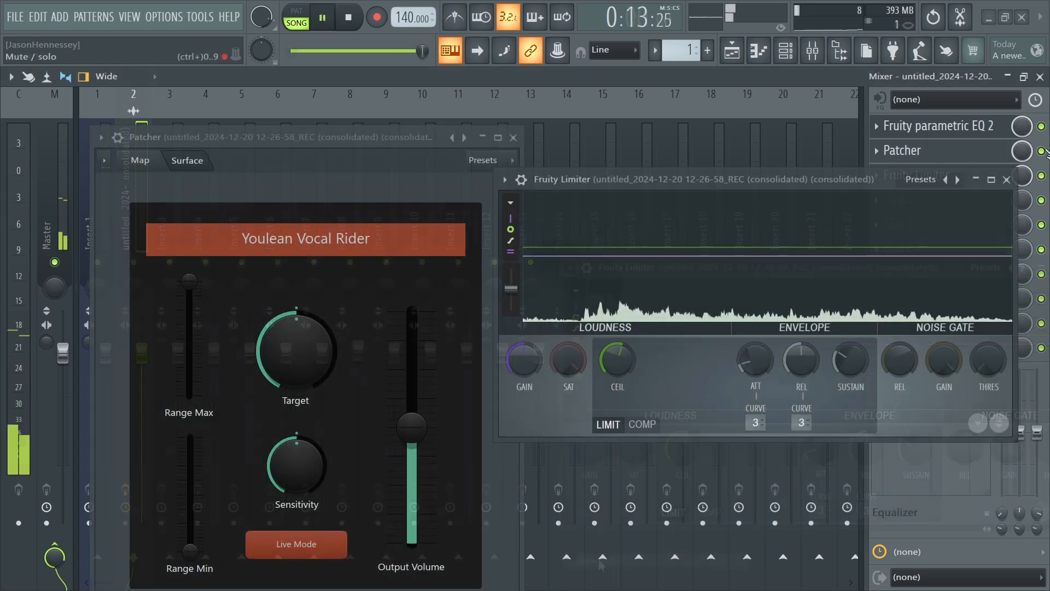
# Step: Raise the Vocal Rider's Range Min and lower its Range Max during playback, and close Patcher
pyautogui.press('space')
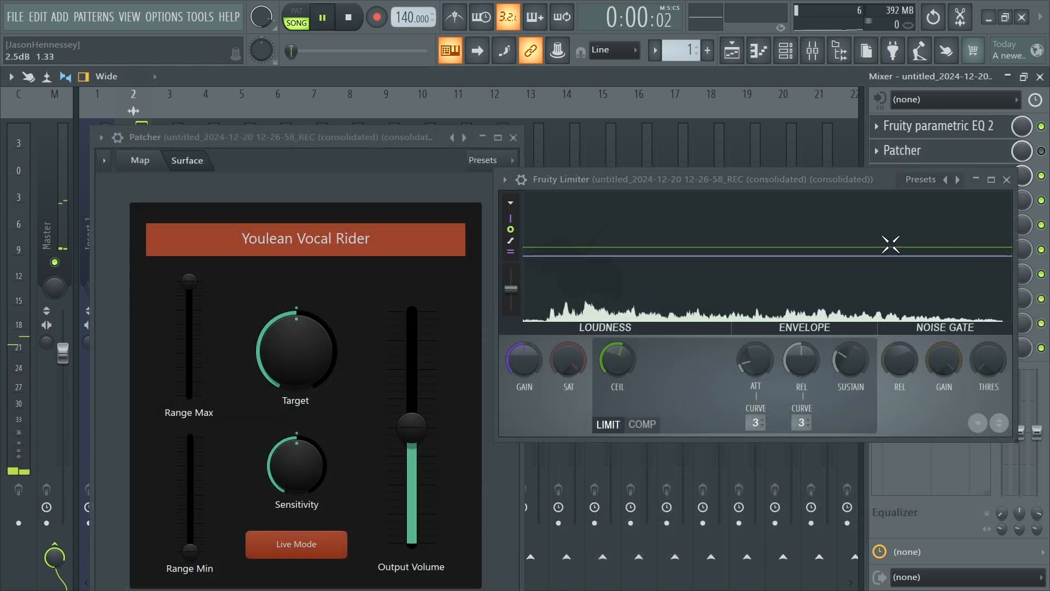
pyautogui.press('space')
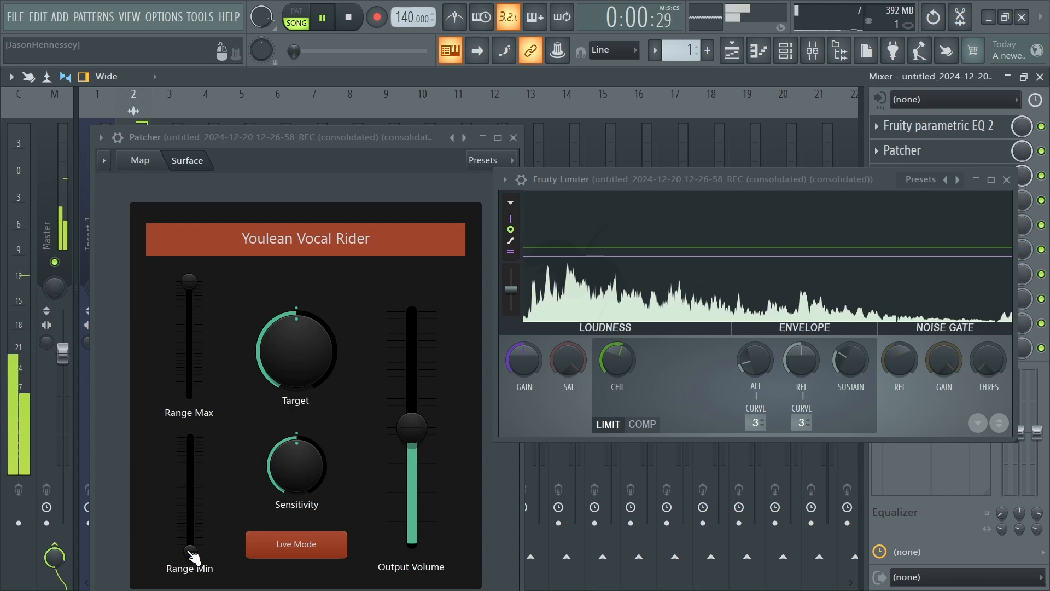
pyautogui.moveTo(190, 551); pyautogui.dragTo(190, 548)
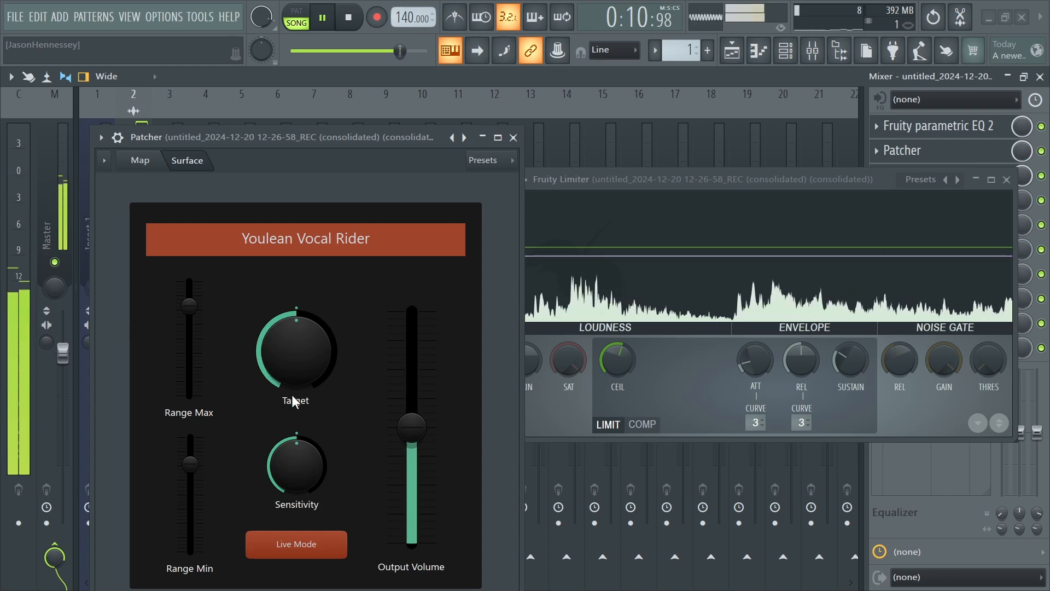
pyautogui.moveTo(189, 305); pyautogui.dragTo(189, 321)
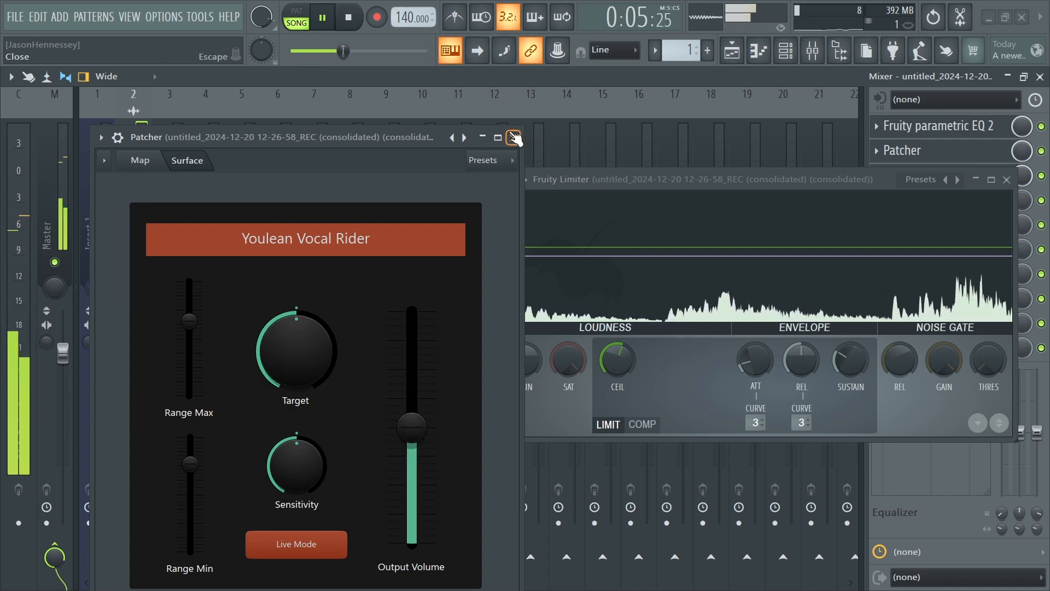
pyautogui.click(514, 137)
# Step: Lower the Fruity Limiter's ceiling to about -2.1 dB during playback, and stop the song
pyautogui.moveTo(624, 362); pyautogui.dragTo(624, 404)
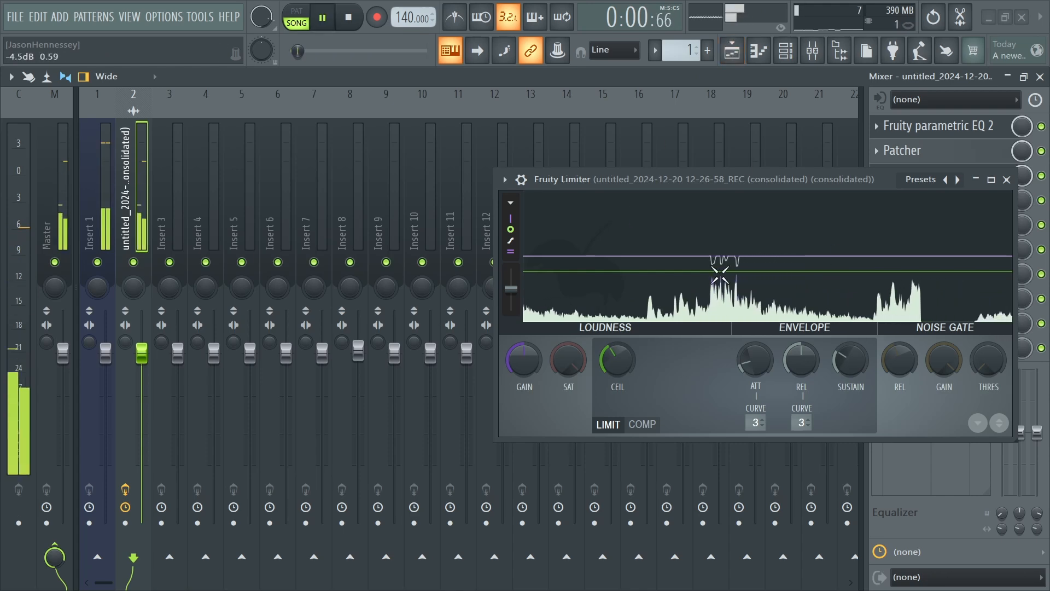
pyautogui.moveTo(616, 358); pyautogui.dragTo(617, 348)
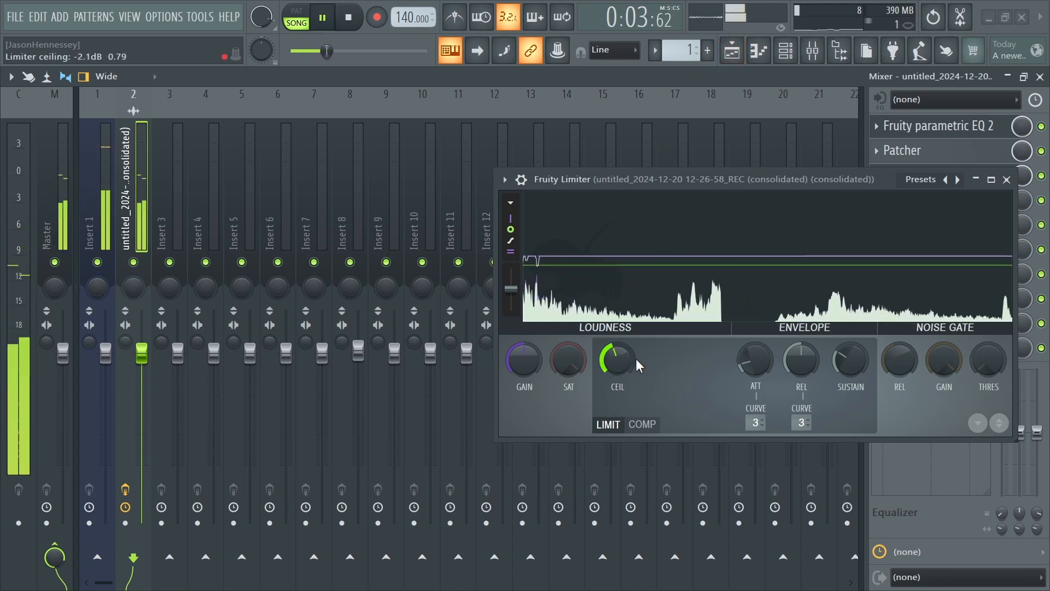
pyautogui.press('space')
# Step: Slice the Track 2 clip in the playlist just before and just after the loud section between bars 3 and 4
pyautogui.click(733, 50)
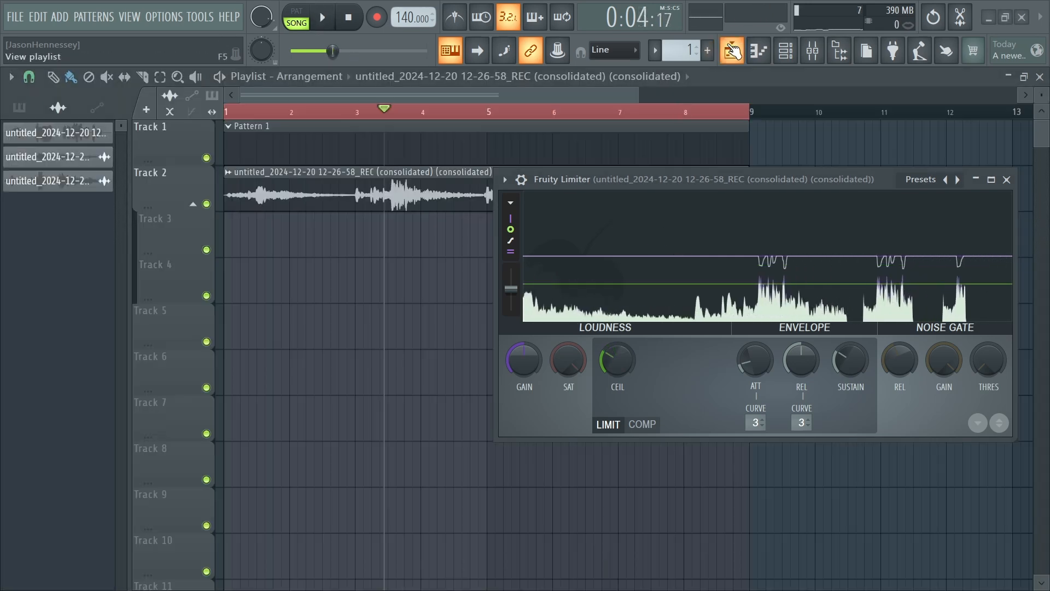
pyautogui.moveTo(898, 179); pyautogui.dragTo(895, 327)
pyautogui.scroll(2, 335, 147)
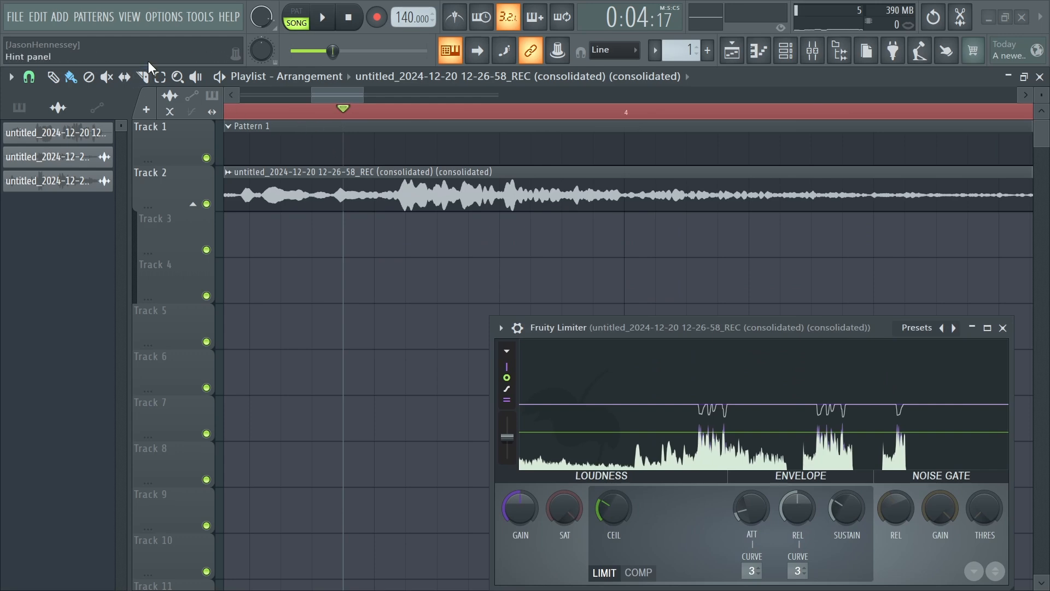
pyautogui.click(383, 182)
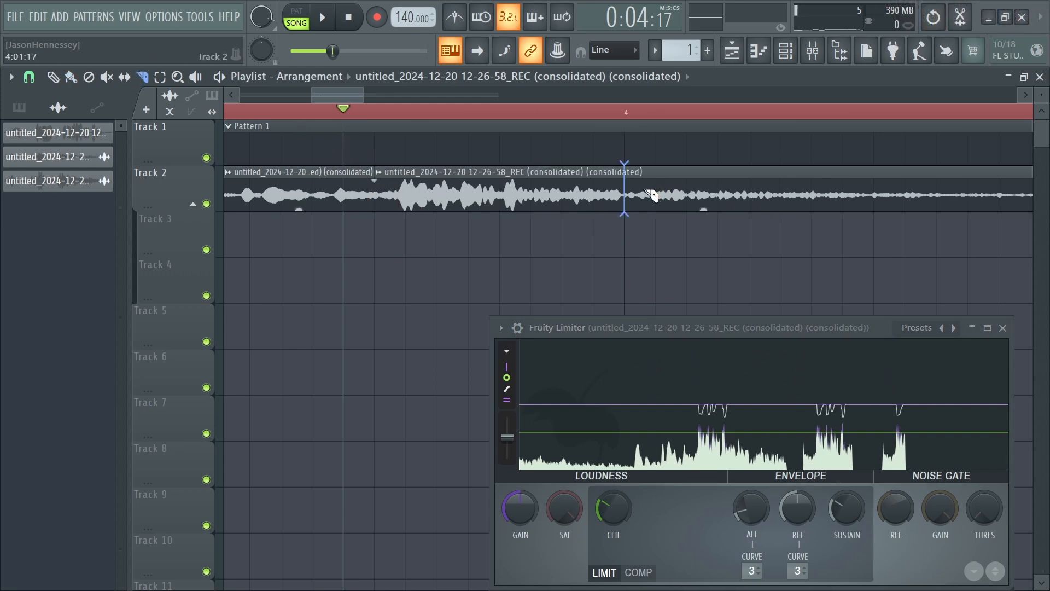
pyautogui.click(544, 200)
pyautogui.scroll(2, 398, 216)
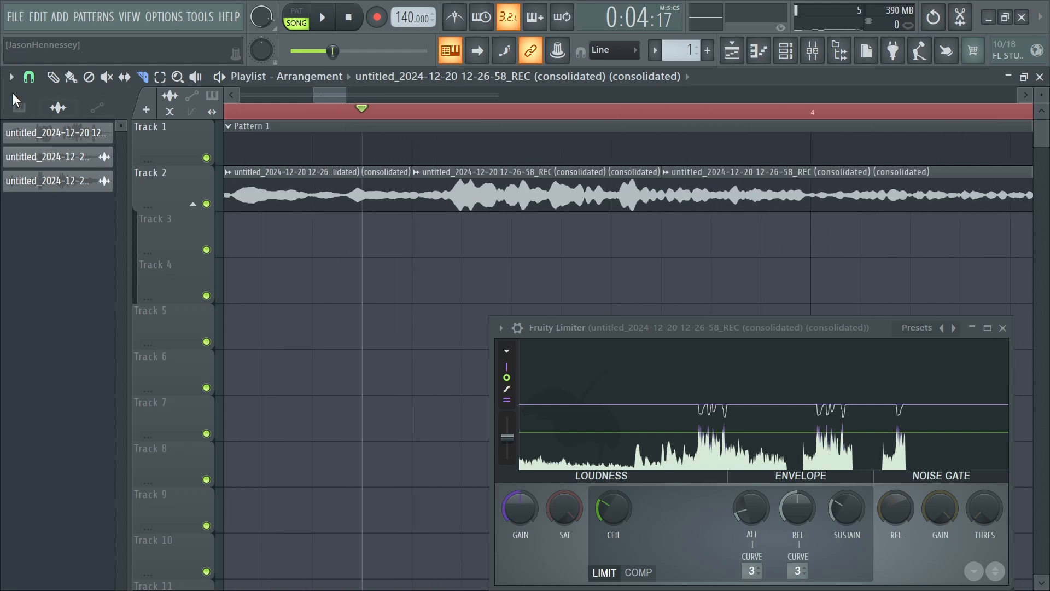
# Step: Set the sliced audio clip's declicking mode to Smooth (bleeding)
pyautogui.doubleClick(537, 197)
pyautogui.click(282, 402)
pyautogui.click(289, 474)
pyautogui.moveTo(334, 240); pyautogui.dragTo(281, 299)
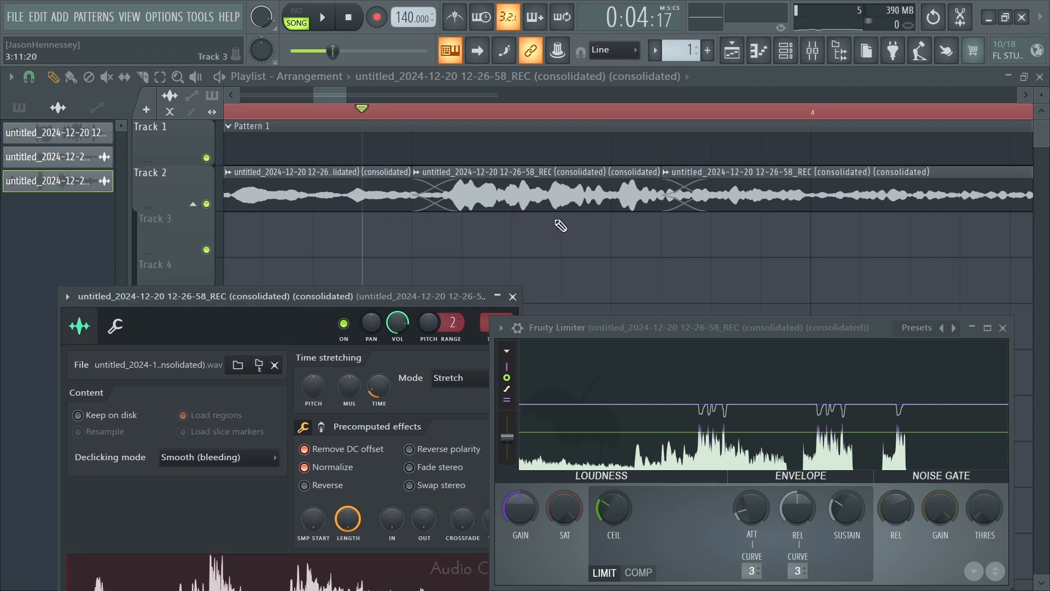
# Step: Lower the gain of the loud middle slice on Track 2 to -2.2 dB and play the song
pyautogui.moveTo(537, 208); pyautogui.dragTo(537, 216)
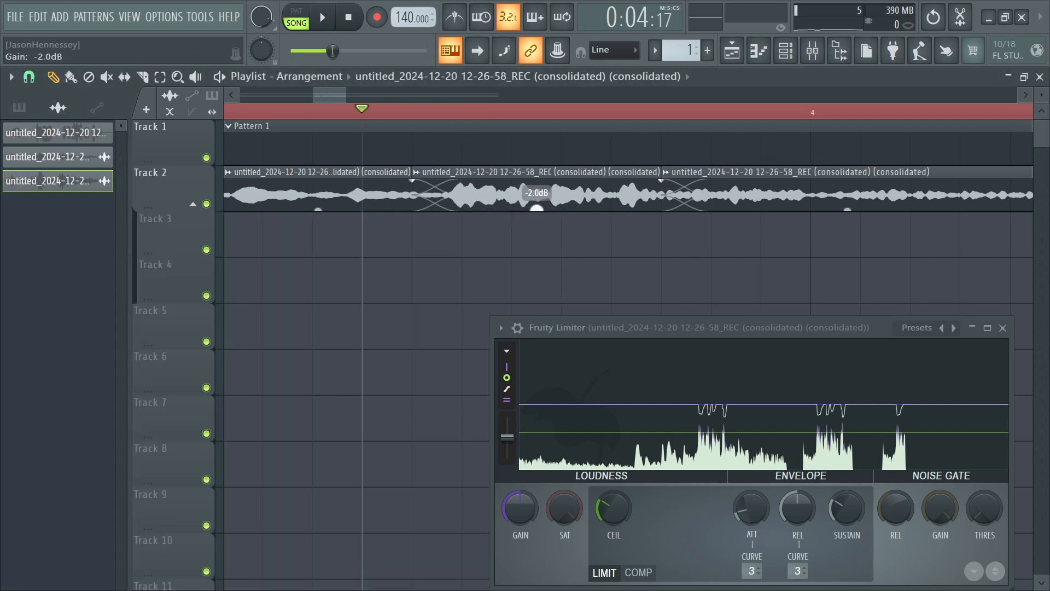
pyautogui.press('space')
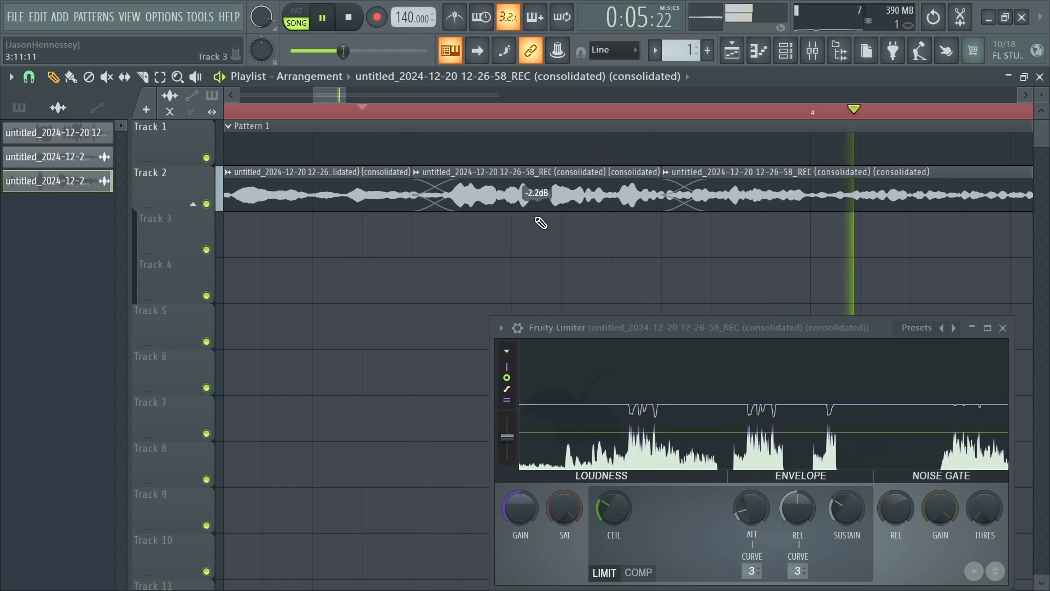
# Step: Close the Fruity Limiter and open the module map of the Vocal Rider Patcher on mixer track 2
pyautogui.scroll(-5, 514, 230)
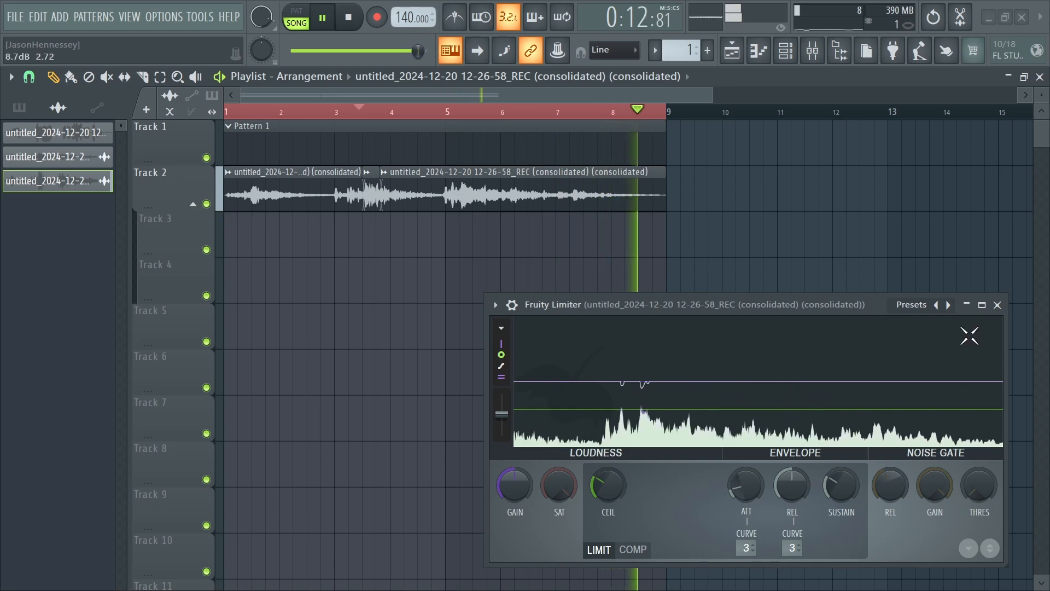
pyautogui.click(996, 305)
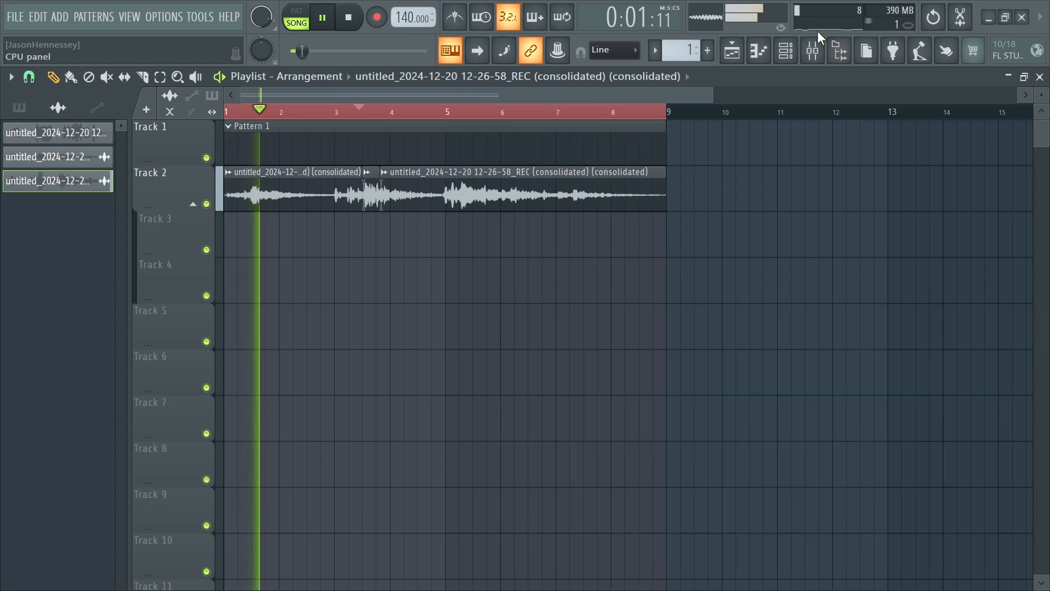
pyautogui.click(812, 55)
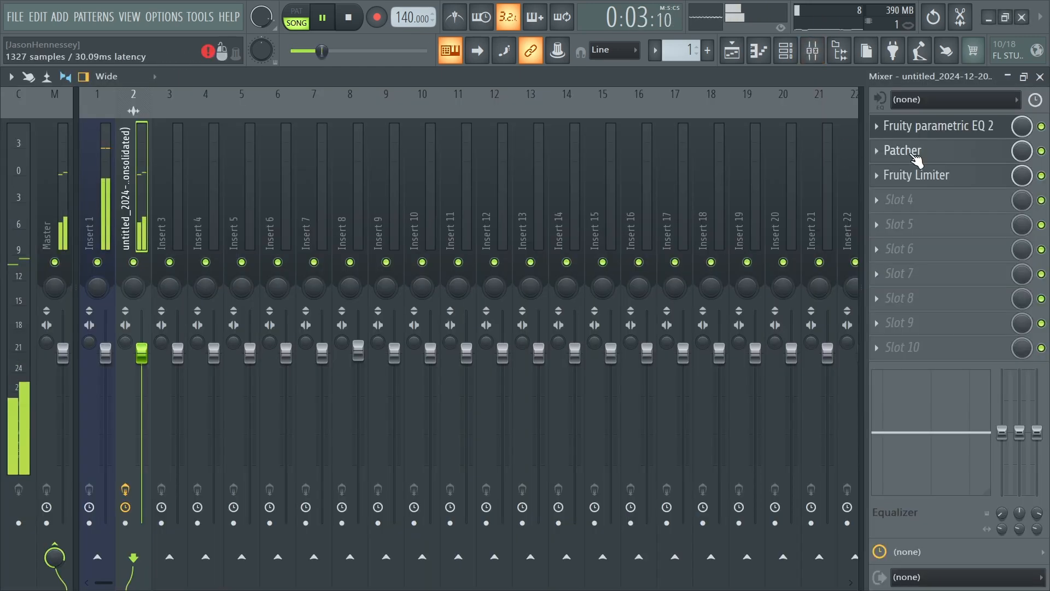
pyautogui.click(902, 151)
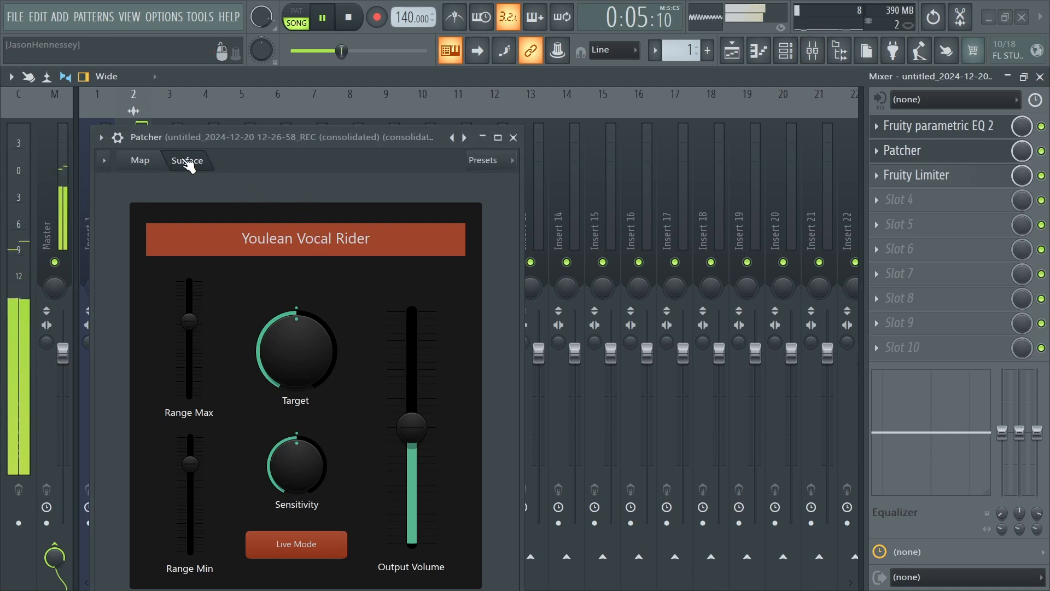
pyautogui.click(139, 161)
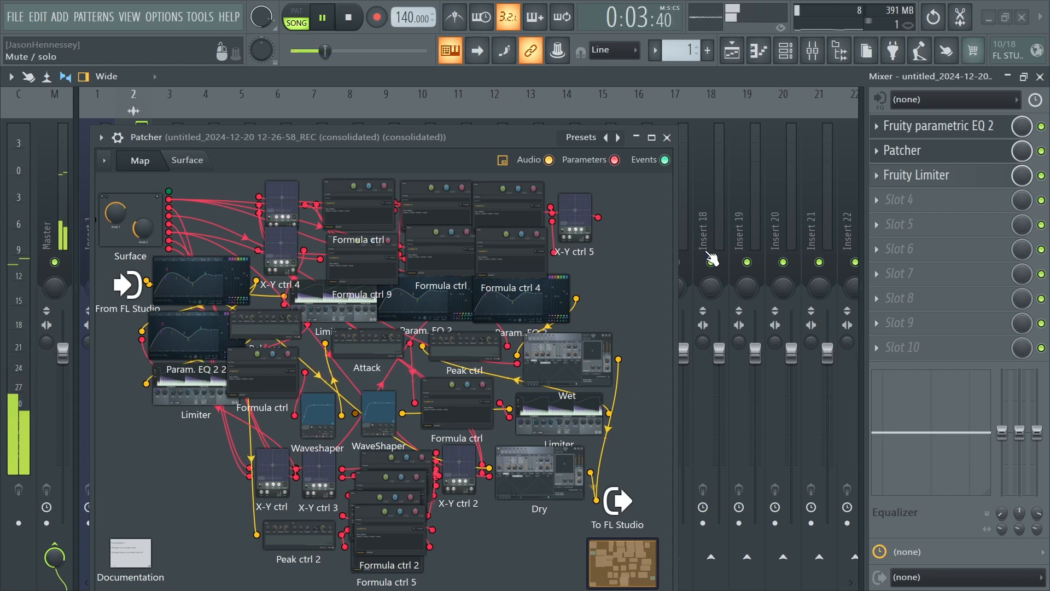
# Step: Inspect the Limiter module inside the Vocal Rider patch and compare the patch's module map with its control surface
pyautogui.click(685, 243)
pyautogui.doubleClick(176, 394)
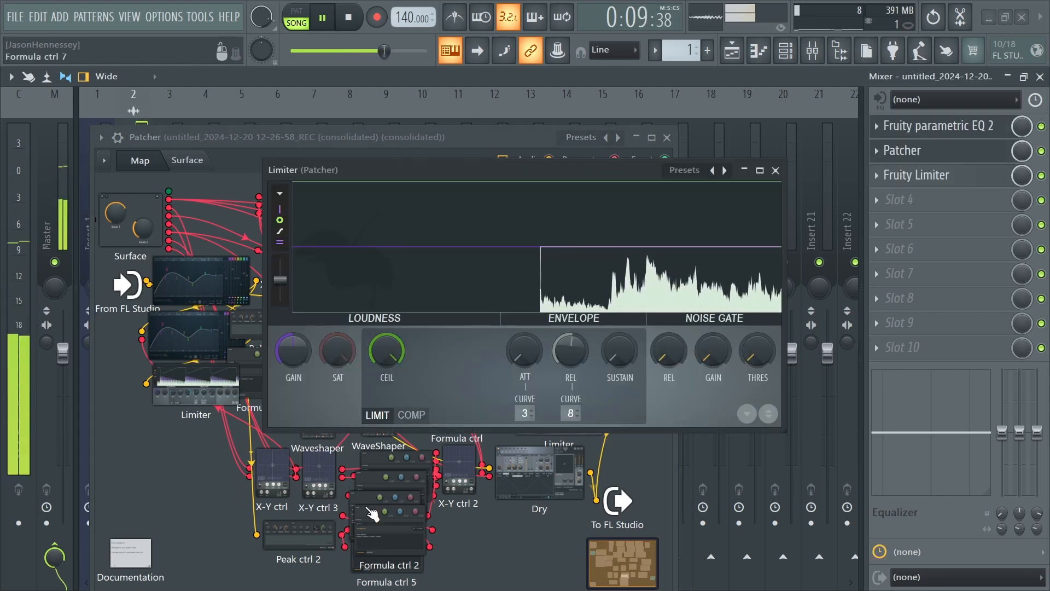
pyautogui.click(775, 170)
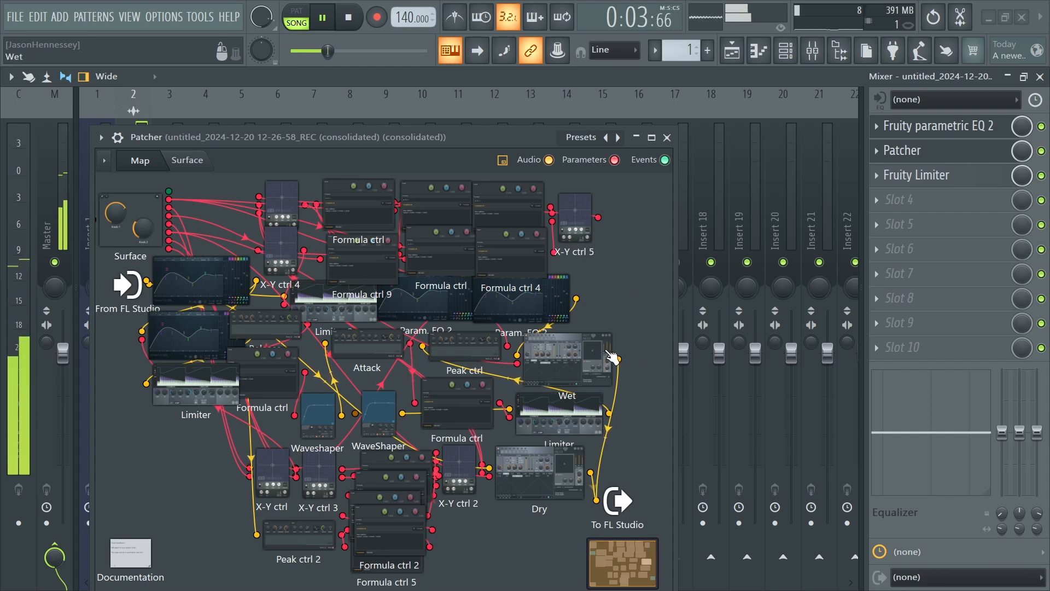
pyautogui.click(187, 160)
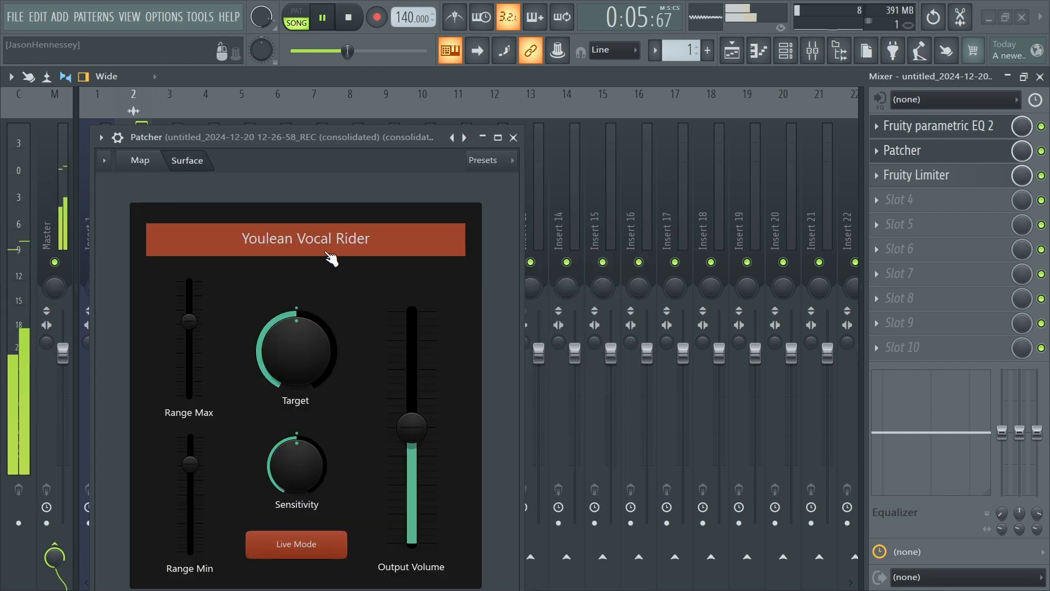
pyautogui.click(140, 160)
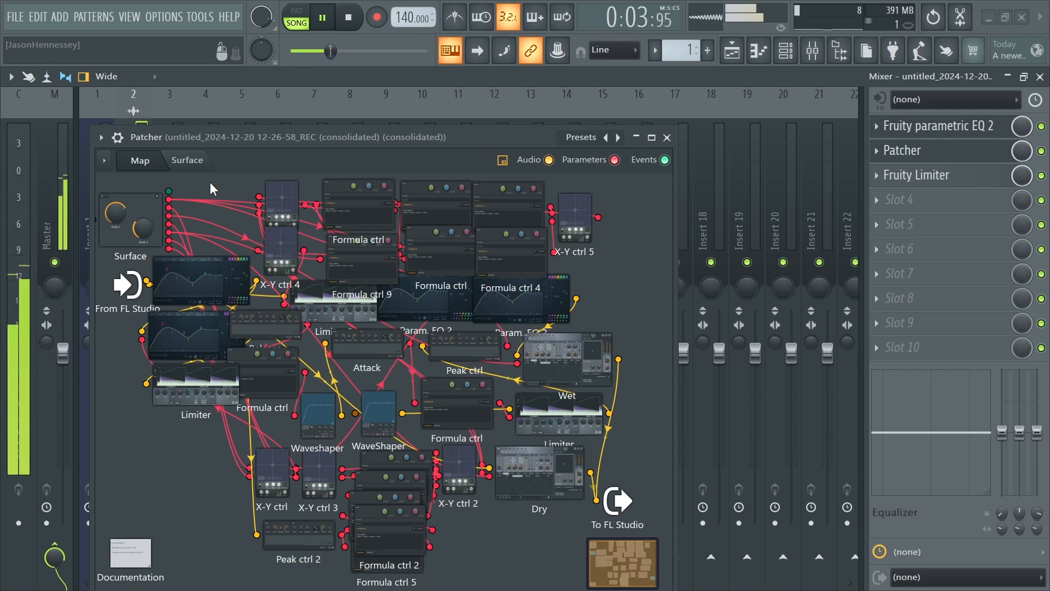
pyautogui.click(179, 162)
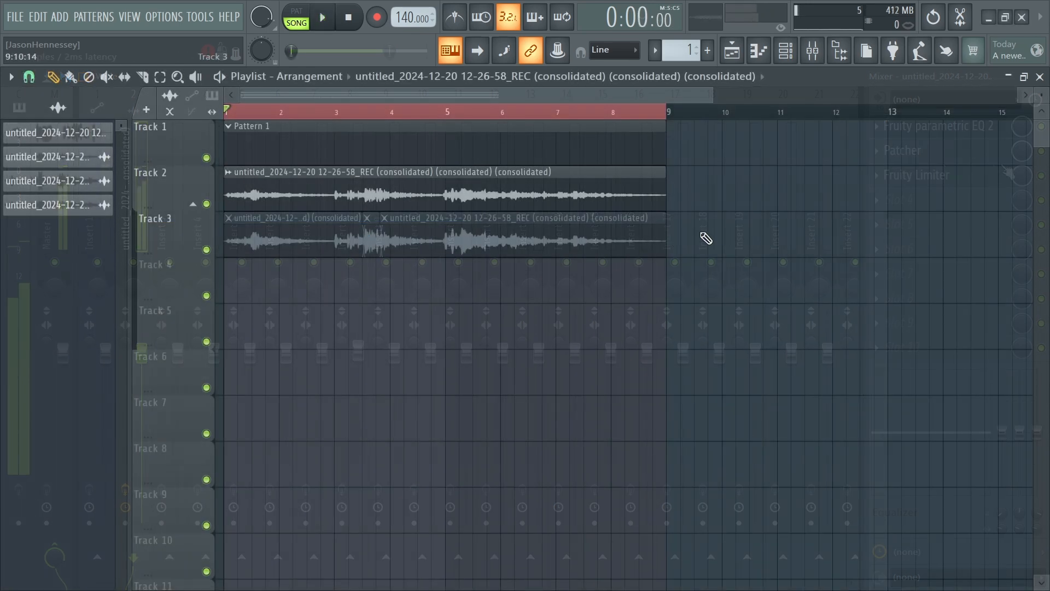
# Step: Delete the muted old slices from Track 3 and move the consolidated clip from Track 2 down to Track 3
pyautogui.moveTo(691, 235); pyautogui.dragTo(414, 251)
pyautogui.rightClick(372, 238)
pyautogui.rightClick(353, 224)
pyautogui.moveTo(318, 206); pyautogui.dragTo(304, 232)
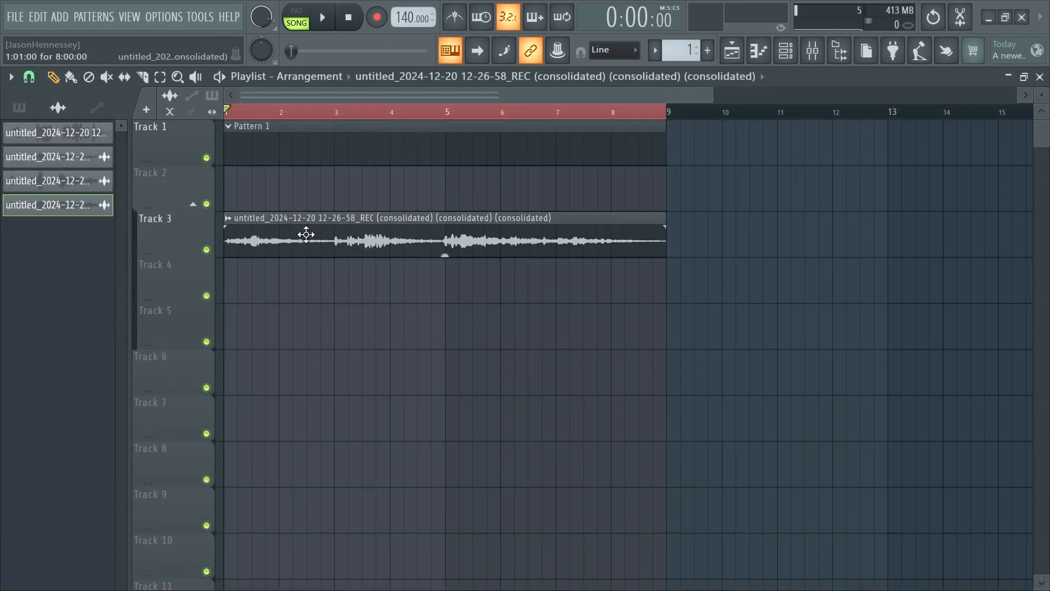
# Step: Go to the consolidated clip's mixer track, then set Insert 1's audio input to none and reset Insert 1 to default
pyautogui.doubleClick(305, 232)
pyautogui.click(576, 299)
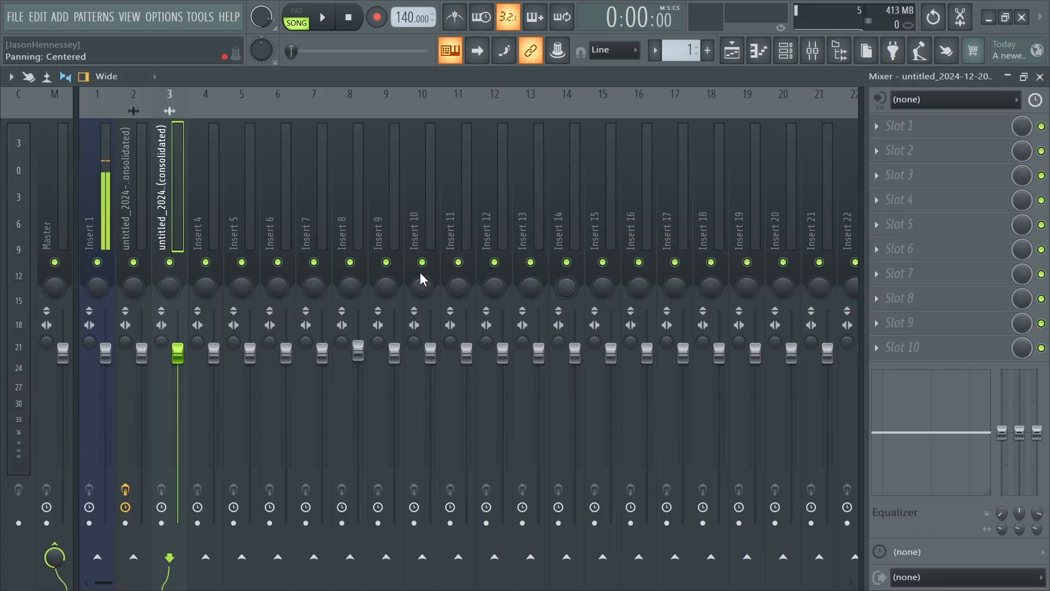
pyautogui.click(142, 217)
pyautogui.click(100, 225)
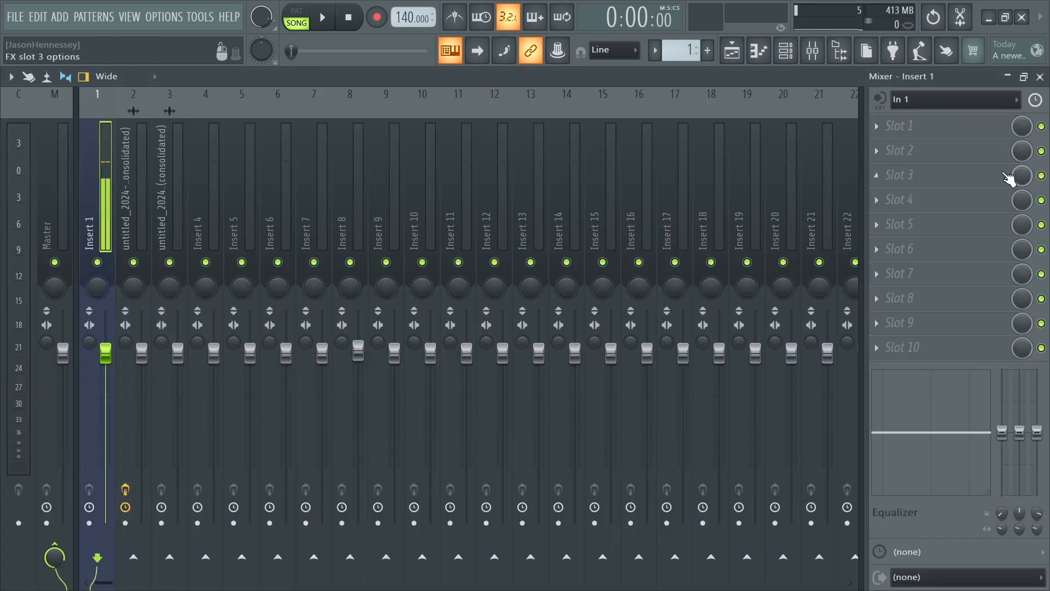
pyautogui.click(961, 104)
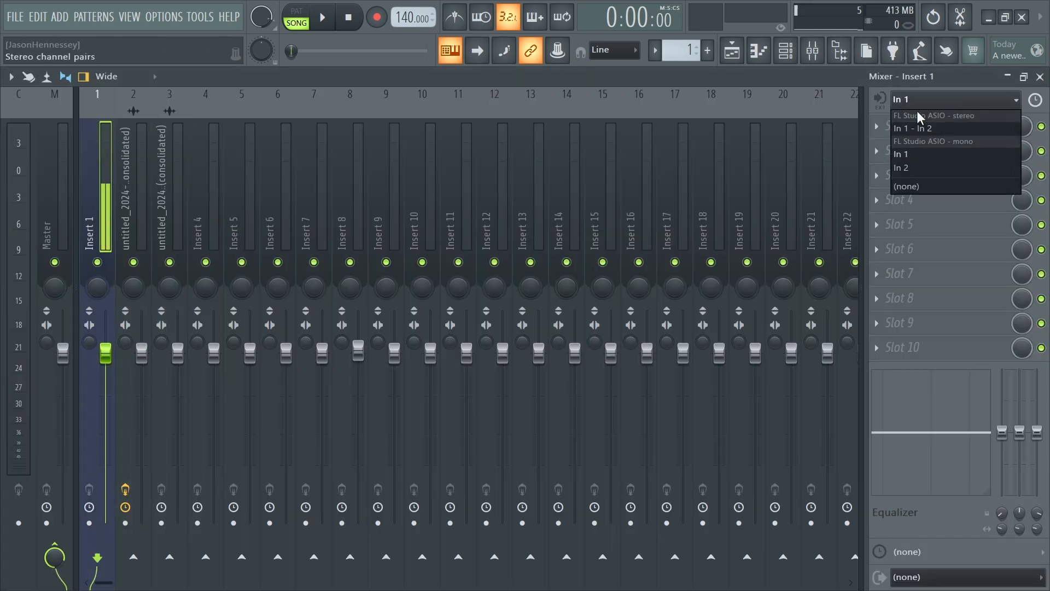
pyautogui.rightClick(99, 224)
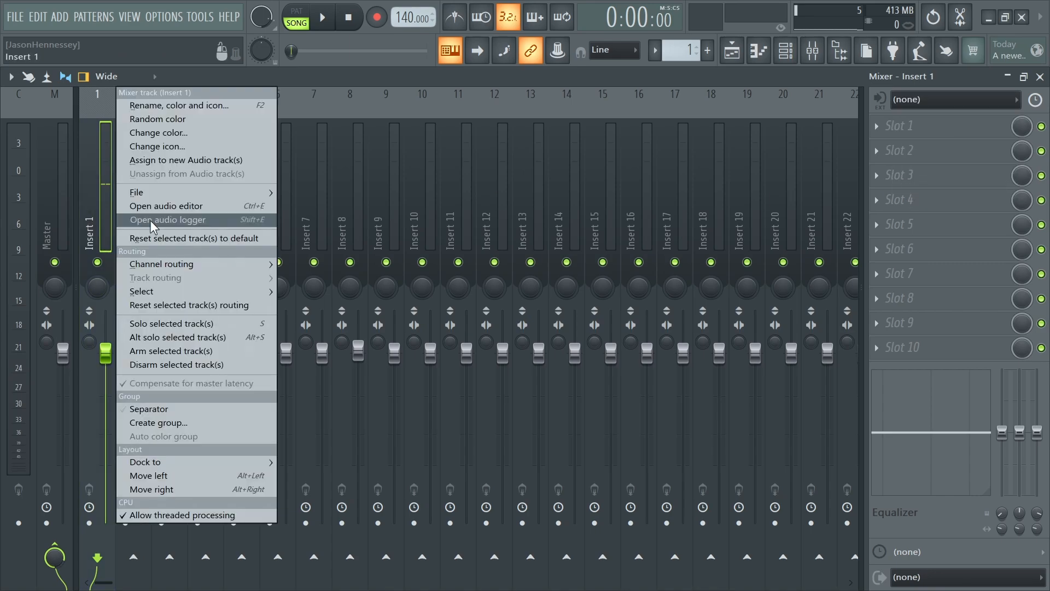
pyautogui.click(164, 238)
pyautogui.click(632, 350)
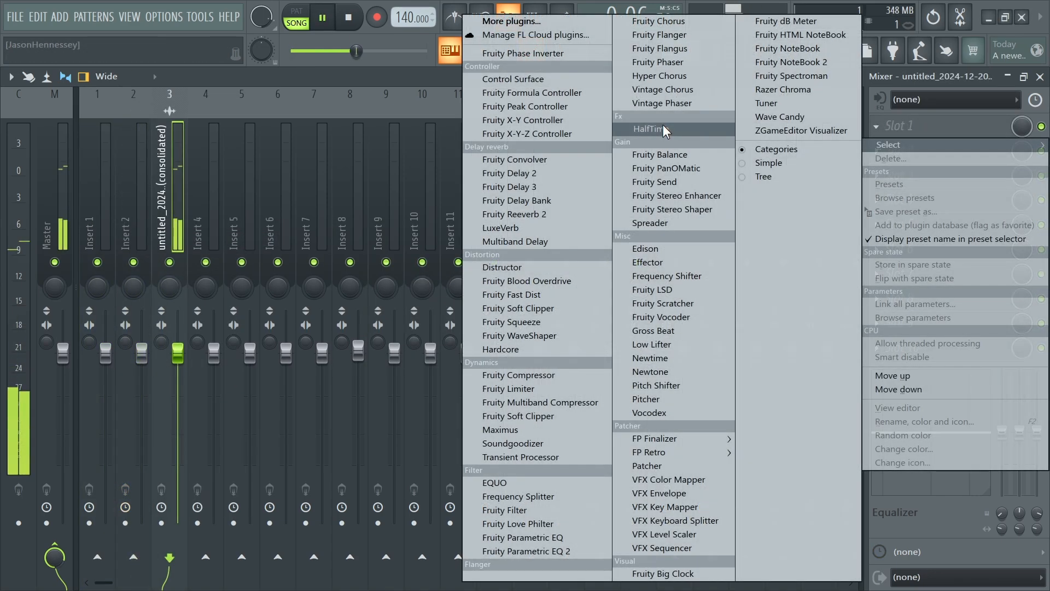
# Step: Load HalfTime in slot 1 and Gross Beat in slot 3 of the lead's mixer track, choosing Gross Beat's Basic 1 time slot
pyautogui.click(664, 130)
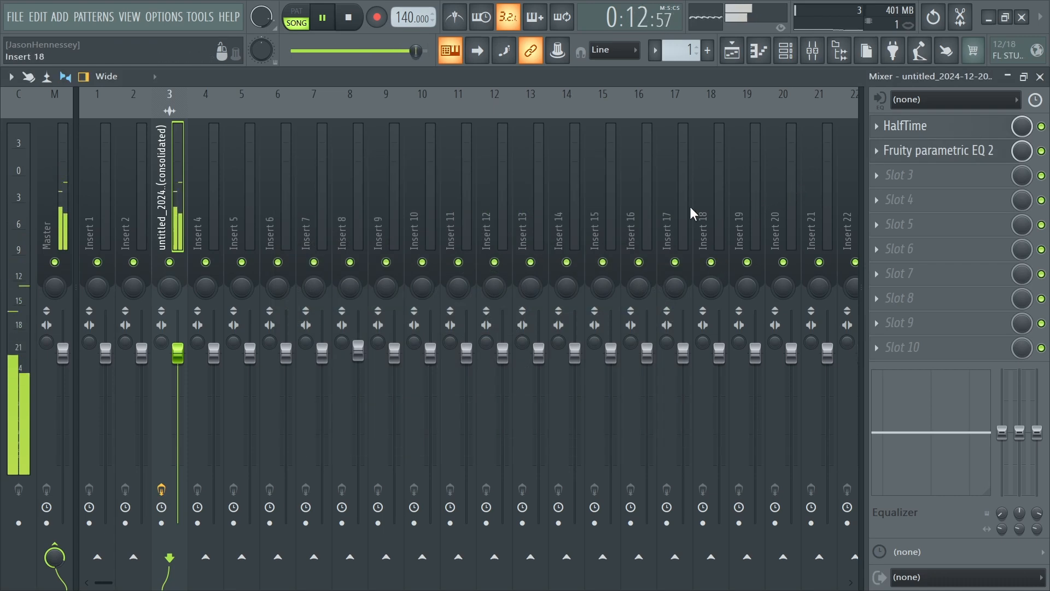
pyautogui.click(928, 176)
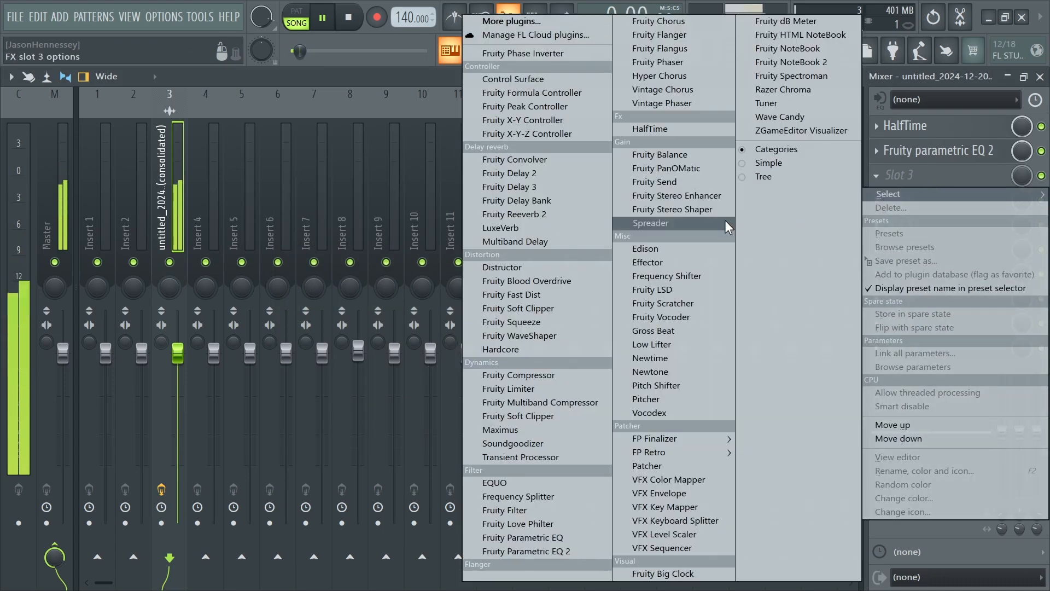
pyautogui.click(672, 333)
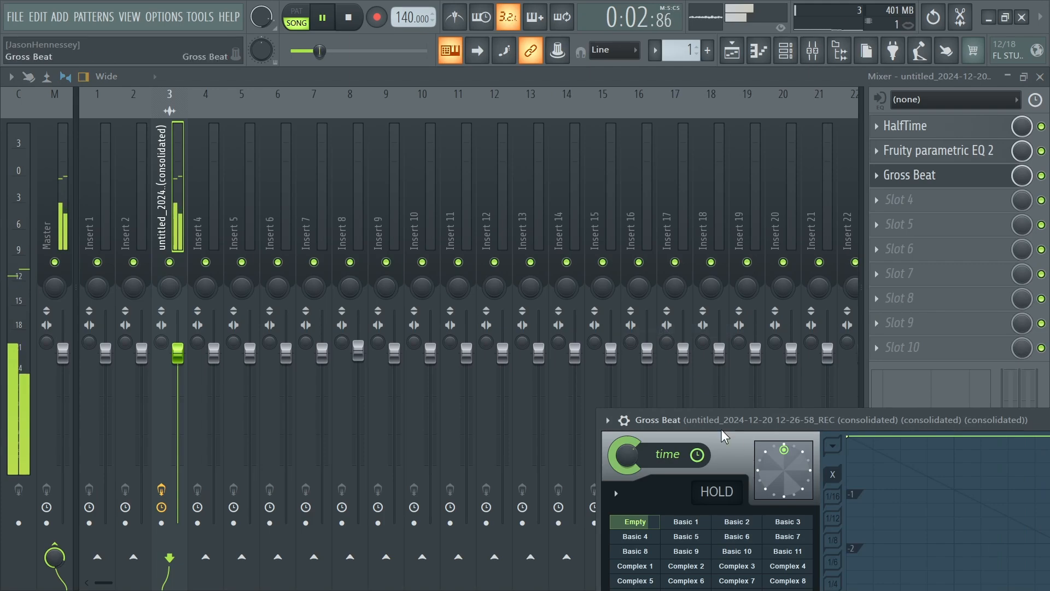
pyautogui.moveTo(852, 450); pyautogui.dragTo(515, 105)
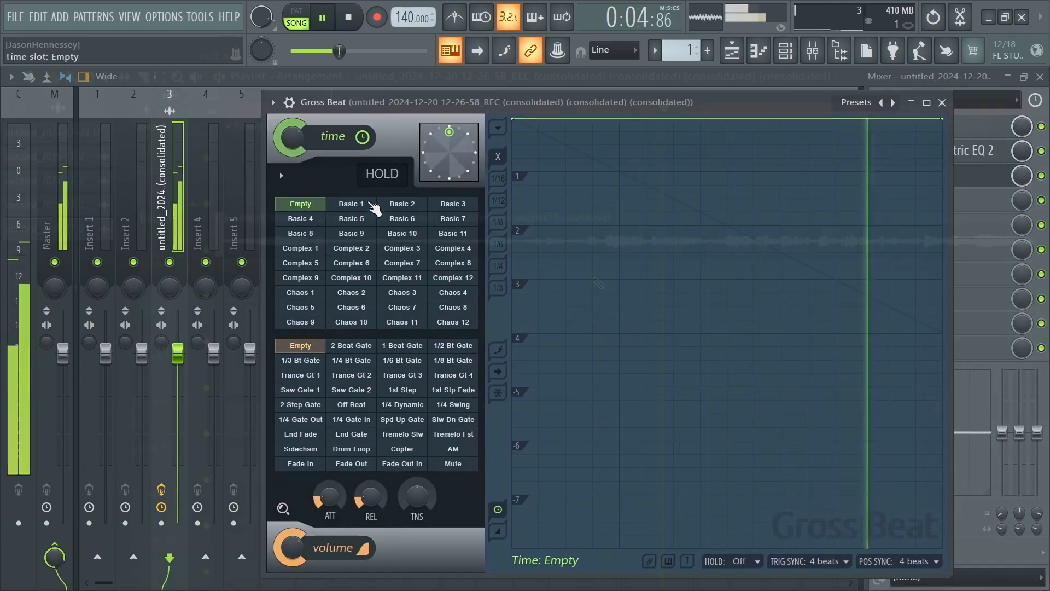
pyautogui.click(369, 204)
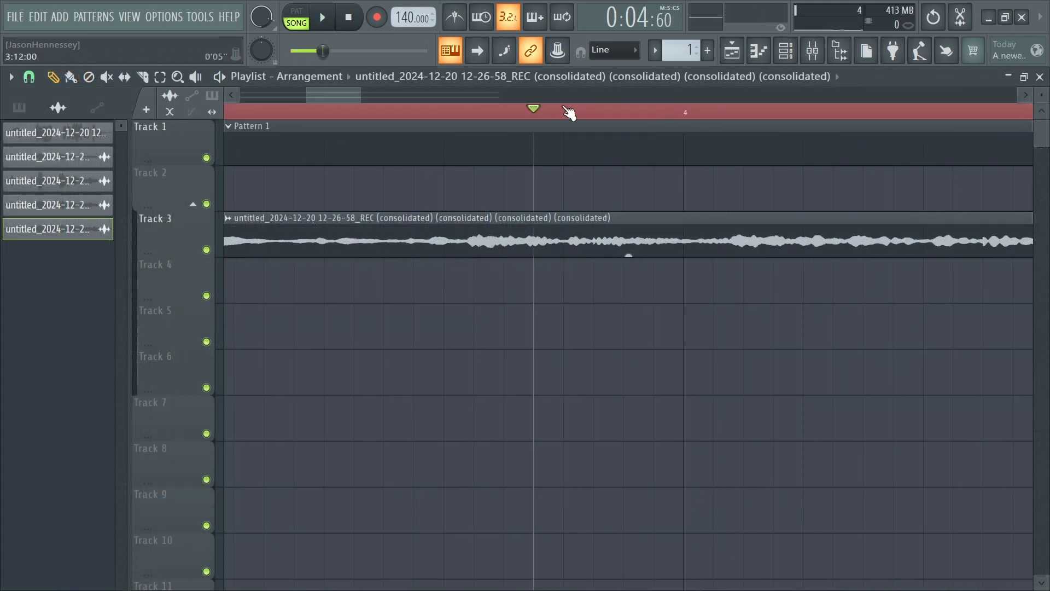
# Step: Audition the Track 3 clip between bars 3 and 4, slice it shortly before bar 4, and fade both sides of the cut
pyautogui.press('space')
pyautogui.scroll(2, 623, 230)
pyautogui.press('space')
pyautogui.press('space')
pyautogui.press('space')
pyautogui.press('space')
pyautogui.press('space')
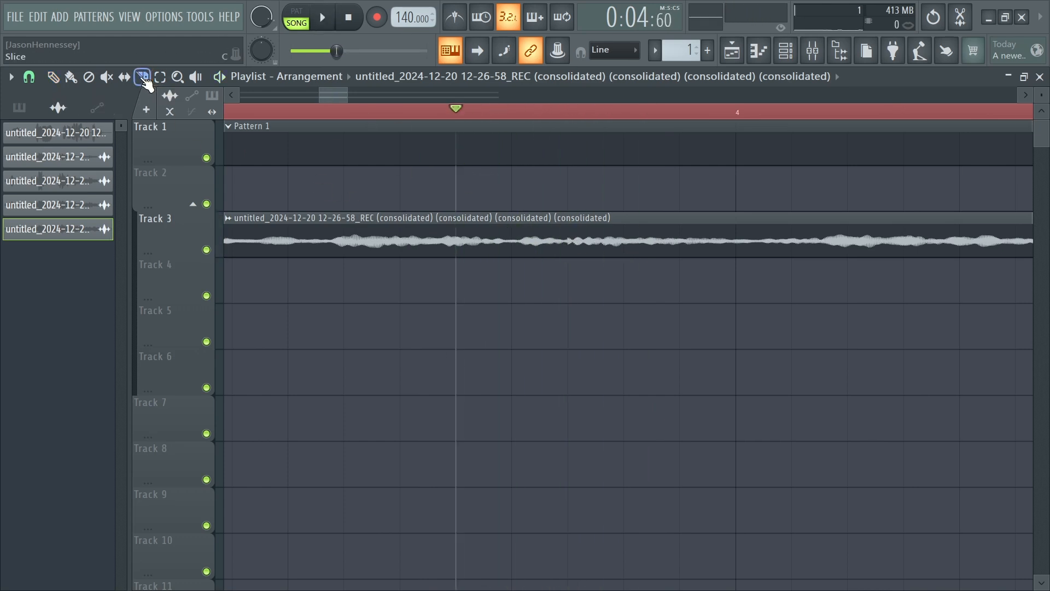
pyautogui.click(143, 77)
pyautogui.scroll(2, 534, 262)
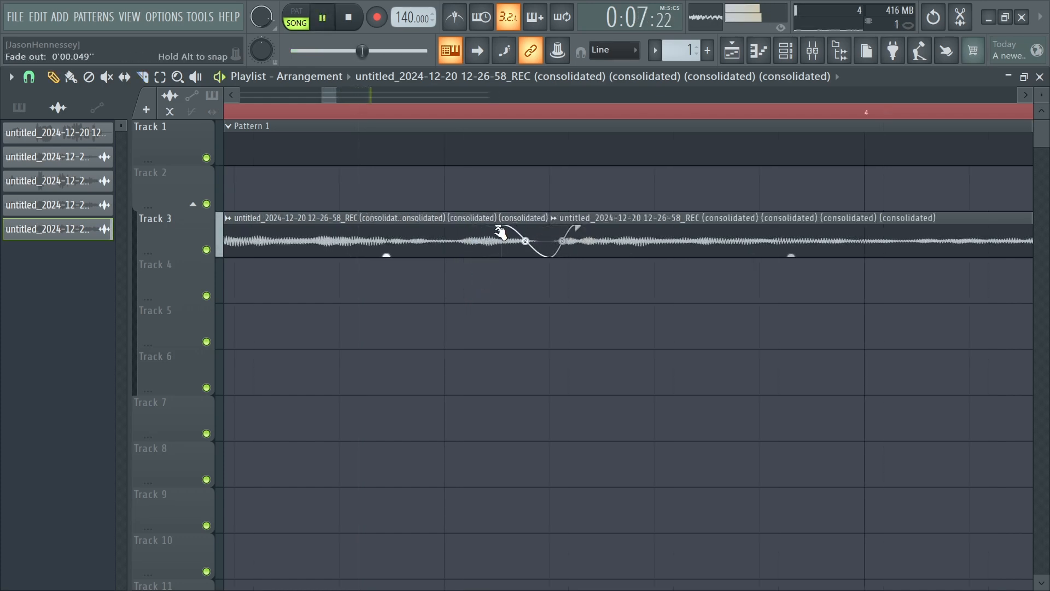
# Step: Slice the Track 3 clip again between bars 4 and 5 and add a fade-out and fade-in around the new cut
pyautogui.scroll(-3, 297, 344)
pyautogui.scroll(-2, 645, 324)
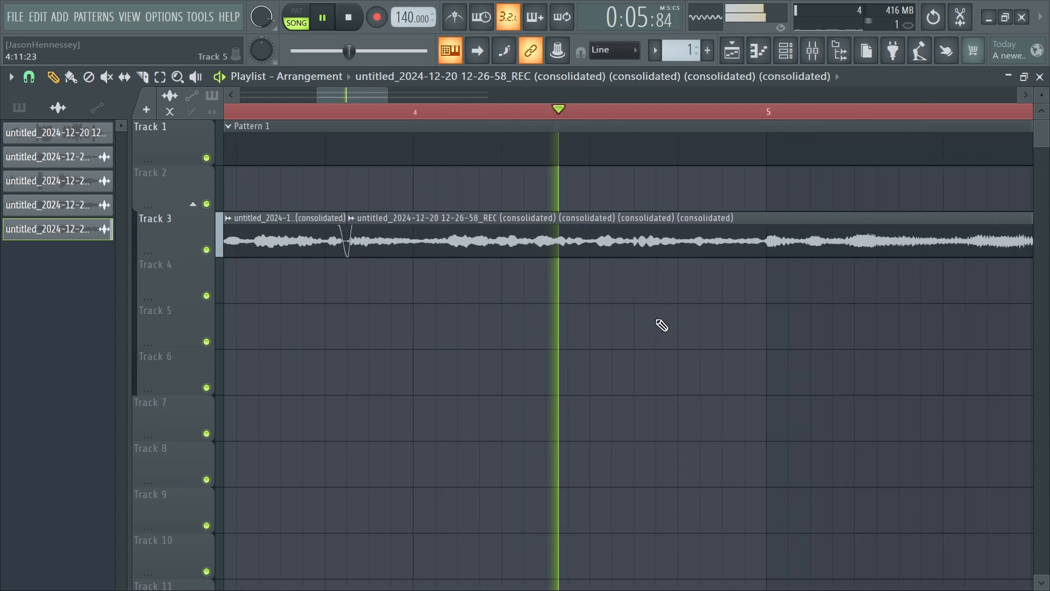
pyautogui.scroll(2, 657, 322)
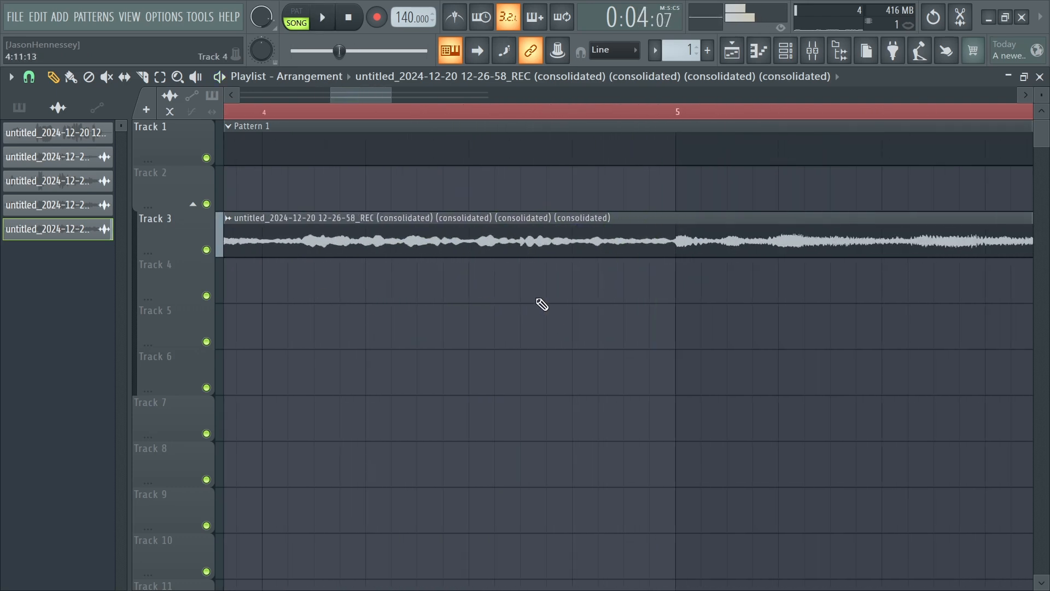
pyautogui.scroll(3, 596, 274)
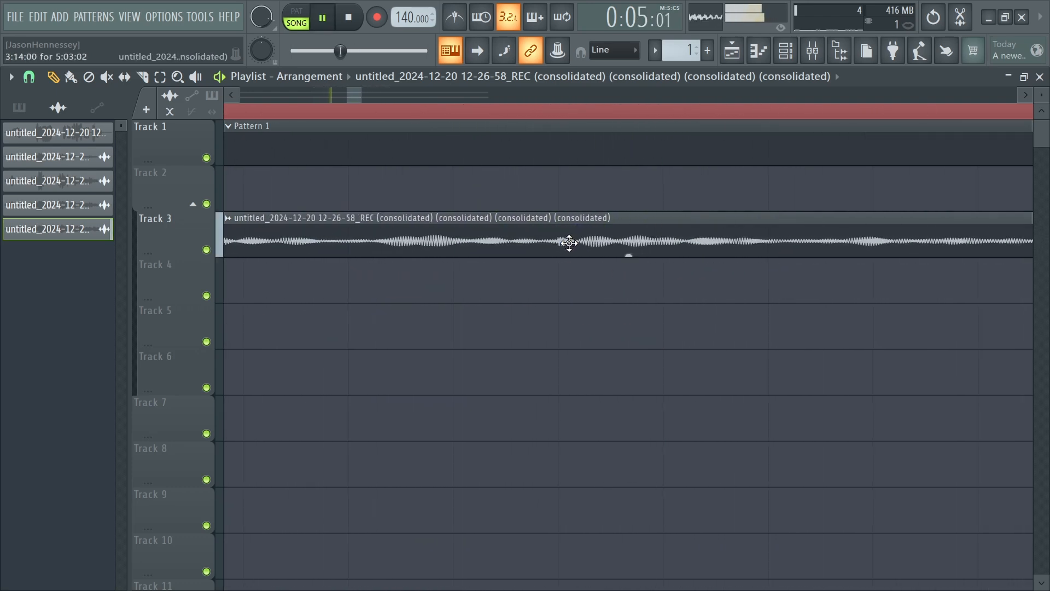
pyautogui.press('space')
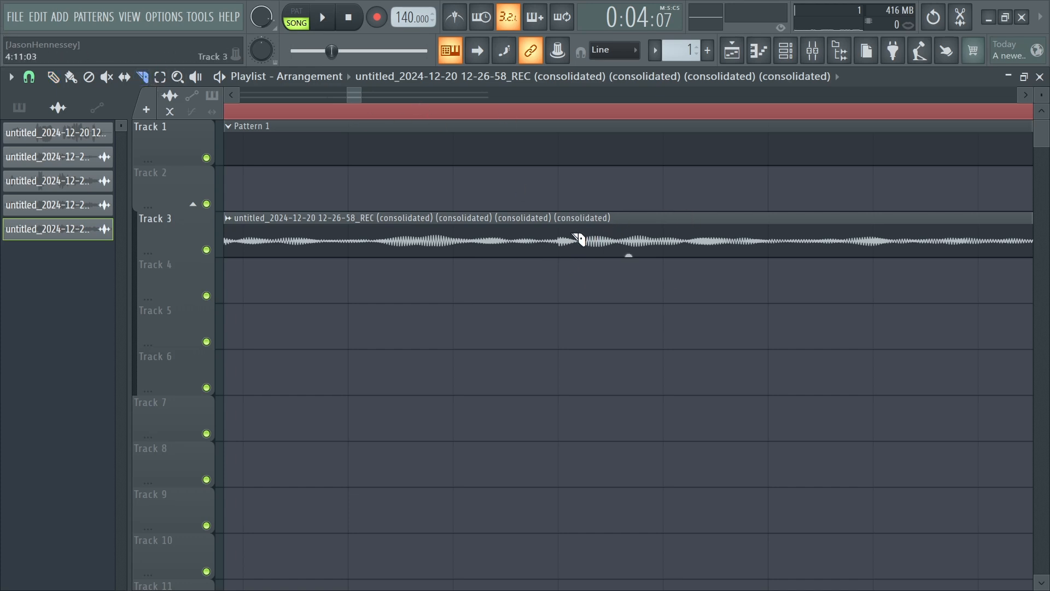
pyautogui.click(564, 254)
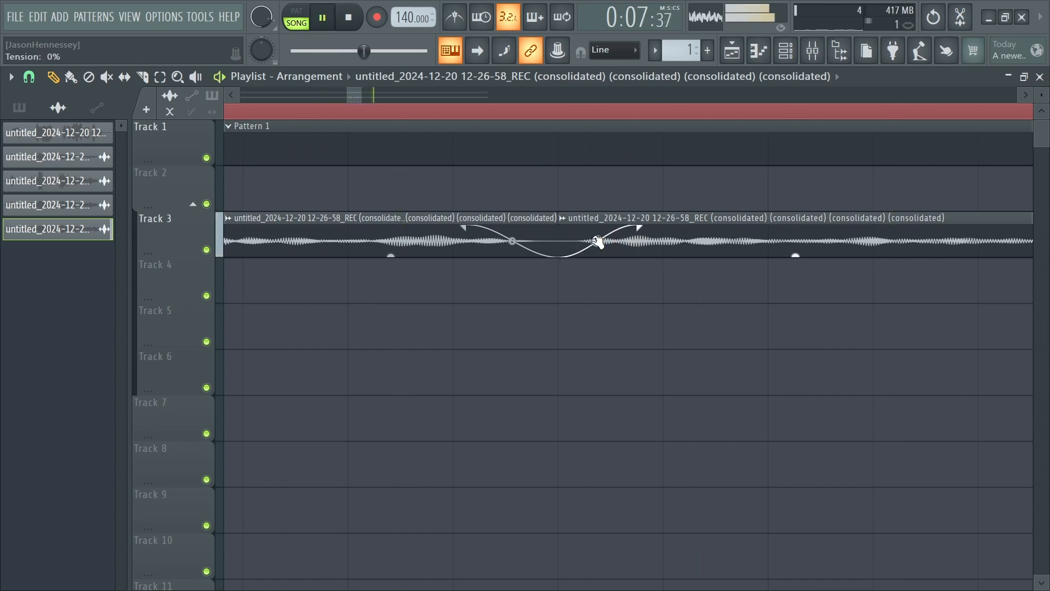
pyautogui.scroll(-2, 429, 308)
pyautogui.scroll(-2, 723, 281)
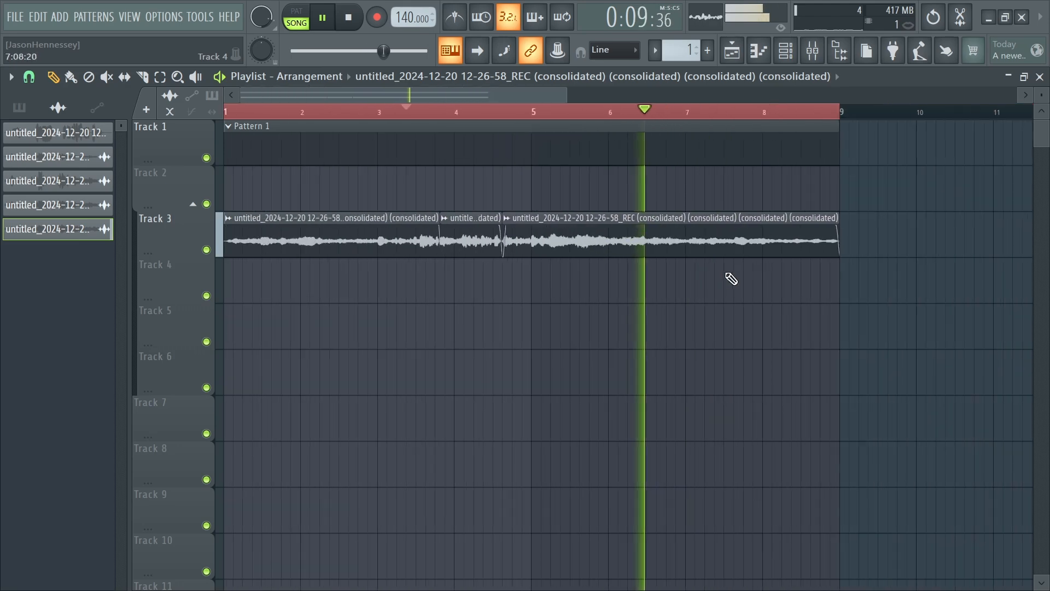
pyautogui.scroll(3, 723, 281)
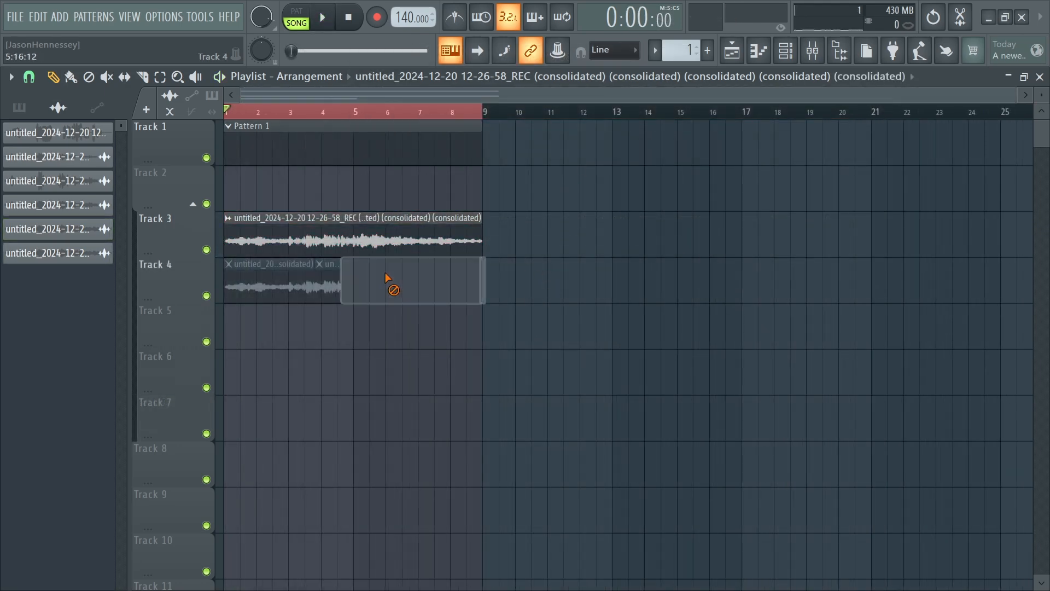
# Step: Delete the leftover muted slices from Track 4 and move the newly consolidated clip from Track 3 up to Track 2
pyautogui.rightClick(366, 282)
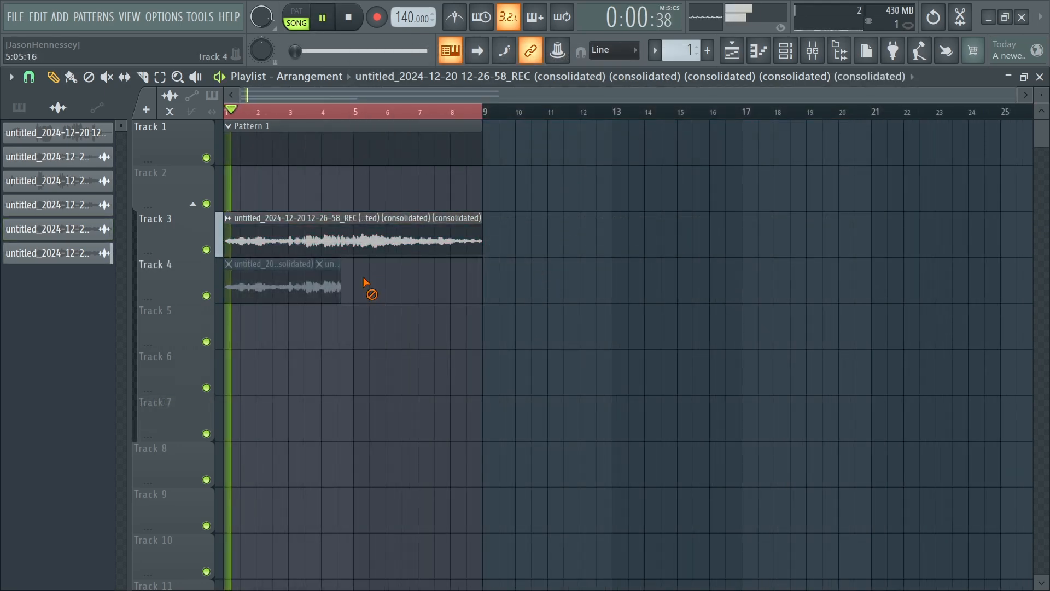
pyautogui.rightClick(327, 280)
pyautogui.scroll(6, 186, 264)
pyautogui.scroll(-4, 350, 282)
pyautogui.scroll(-1, 357, 284)
pyautogui.moveTo(314, 248); pyautogui.dragTo(283, 202)
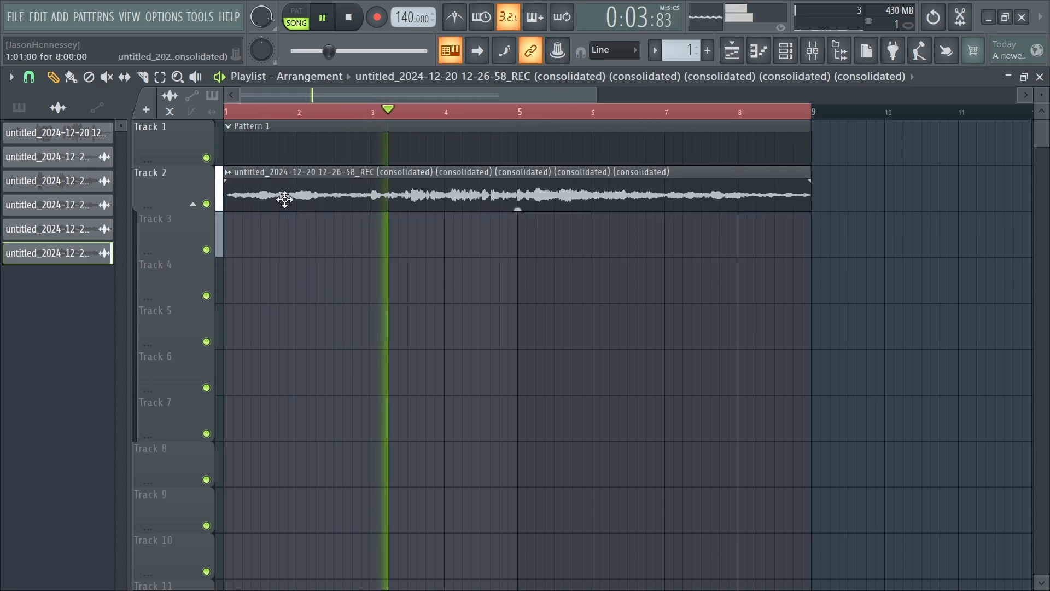
# Step: Enter Flute Lead as the new name of the consolidated audio clip on Track 2
pyautogui.click(228, 172)
pyautogui.click(274, 245)
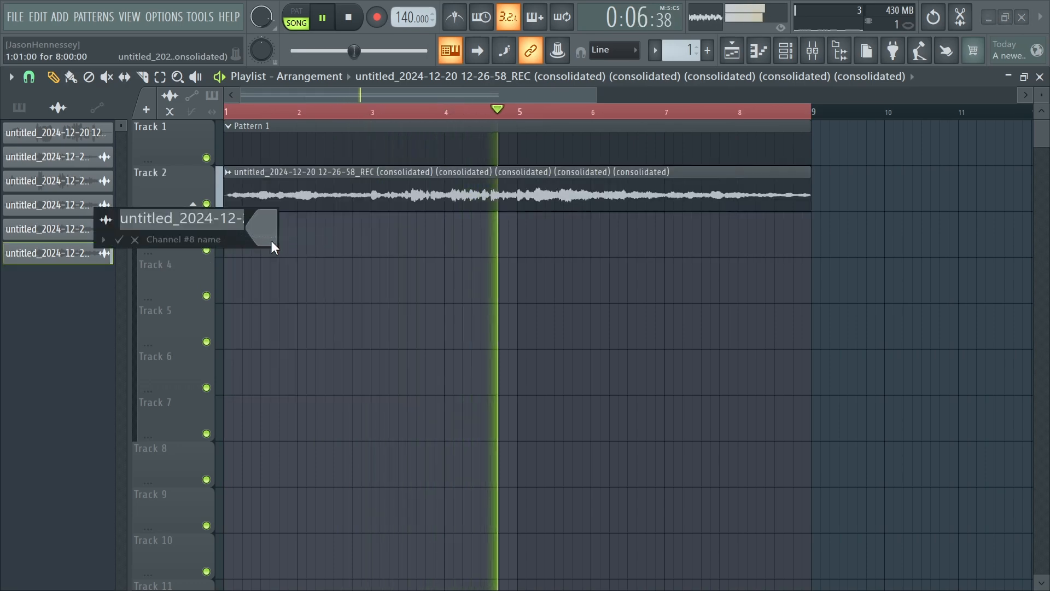
pyautogui.write('Flute Lead')
# Step: Color the Flute Lead clip Powder Blue (#A7E0E2) and move it up to Track 1
pyautogui.click(276, 244)
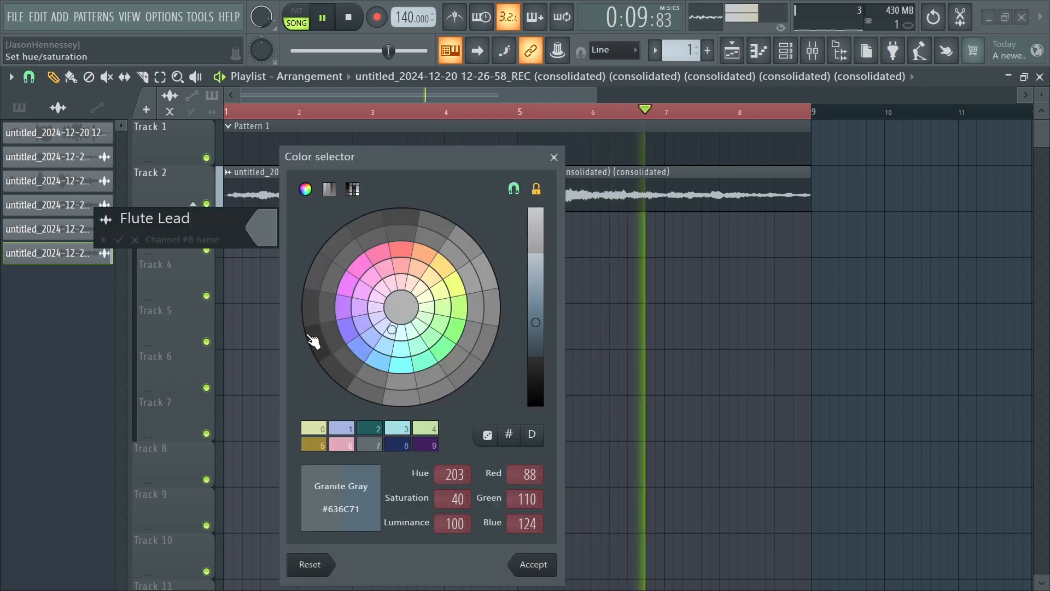
pyautogui.click(400, 365)
pyautogui.moveTo(530, 361); pyautogui.dragTo(546, 251)
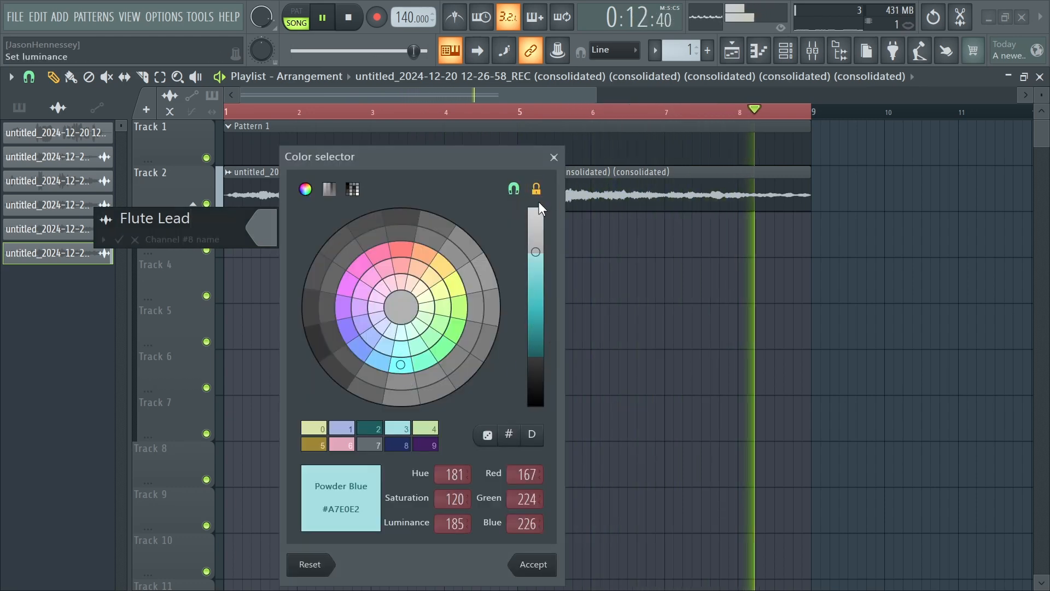
pyautogui.press('Return')
pyautogui.press('Return')
pyautogui.moveTo(441, 140); pyautogui.dragTo(375, 243)
# Step: Delete the older recorded and consolidated audio clips from the project, keeping only Flute Lead, and stop playback
pyautogui.click(79, 152)
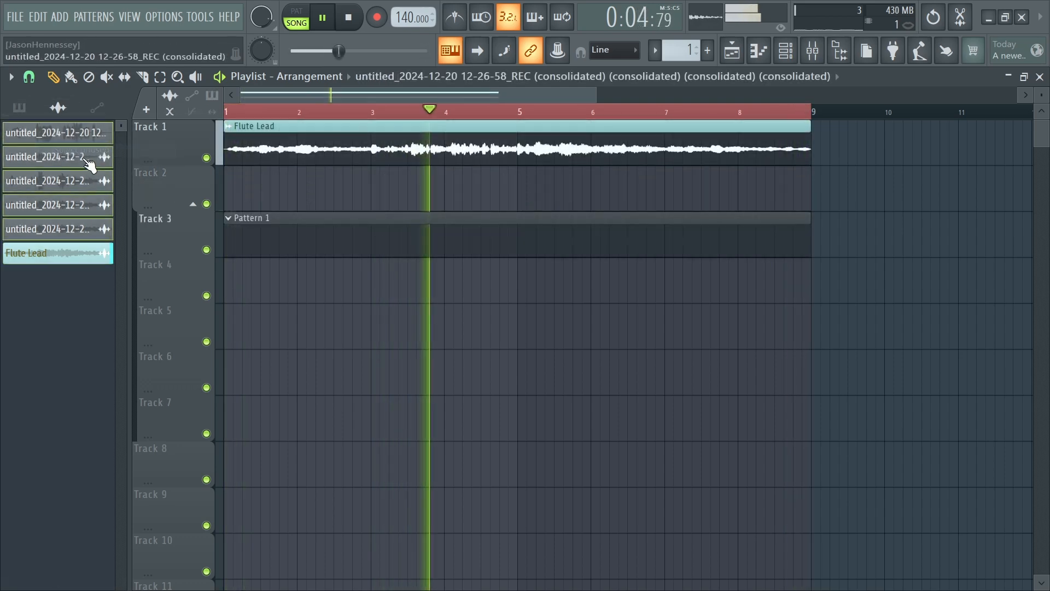
pyautogui.rightClick(89, 164)
pyautogui.click(141, 333)
pyautogui.press('space')
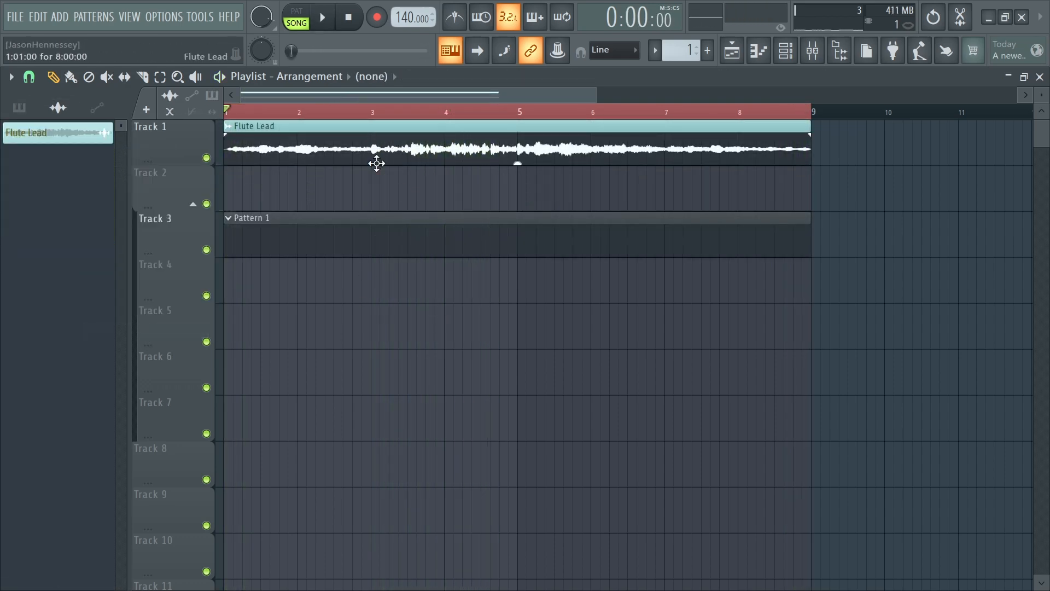
# Step: Place a unique copy of the Flute Lead clip on Track 4 and delete the Pattern 1 clip from Track 3
pyautogui.moveTo(358, 137); pyautogui.dragTo(235, 184)
pyautogui.click(231, 175)
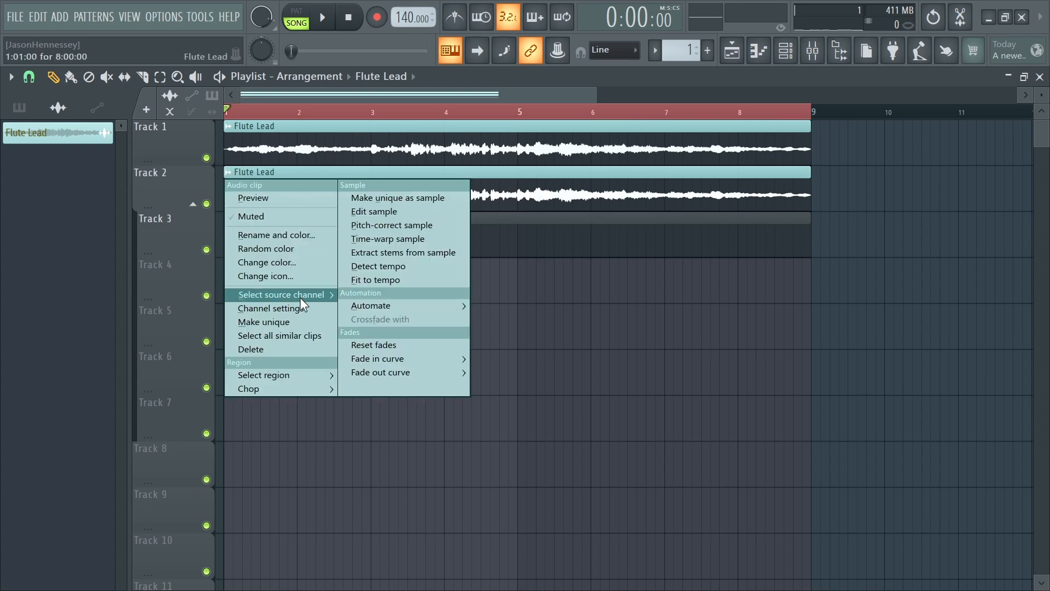
pyautogui.click(271, 322)
pyautogui.moveTo(434, 171); pyautogui.dragTo(383, 316)
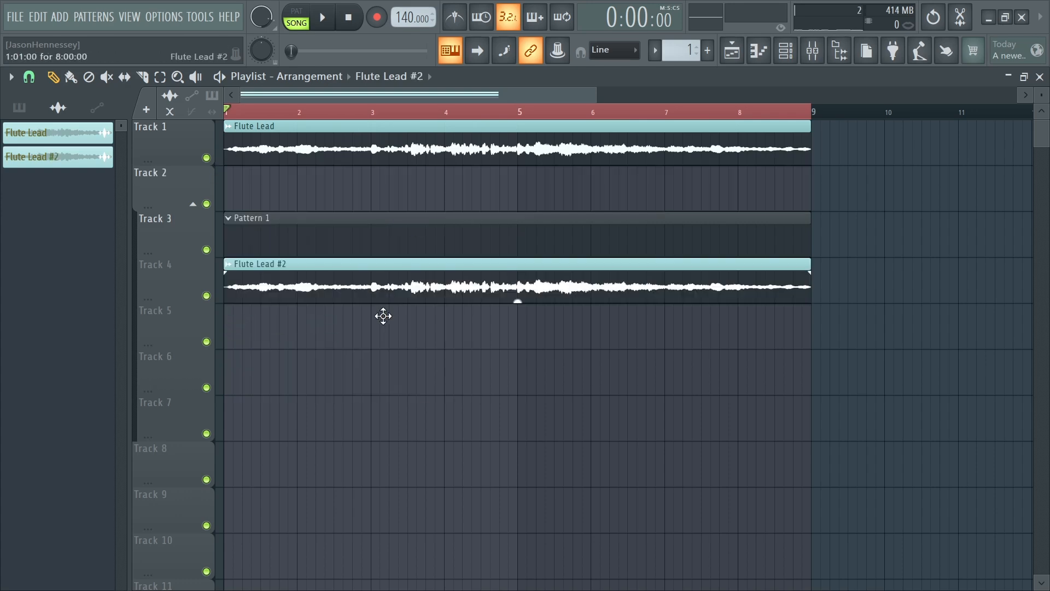
pyautogui.rightClick(364, 232)
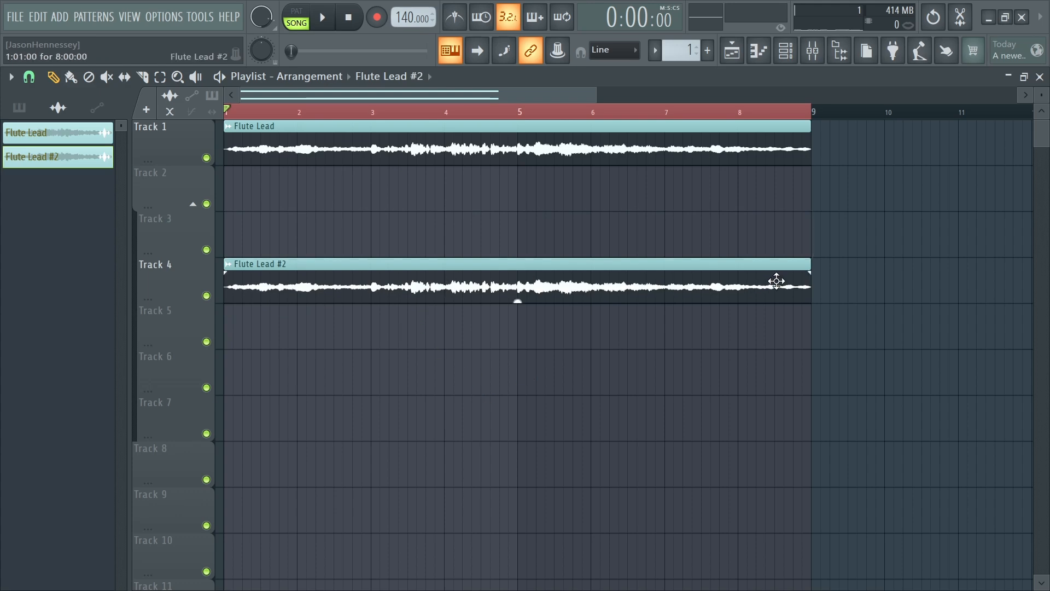
# Step: Reverse the Flute Lead #2 sample in its channel settings and choose its time-stretching mode
pyautogui.doubleClick(698, 280)
pyautogui.click(272, 337)
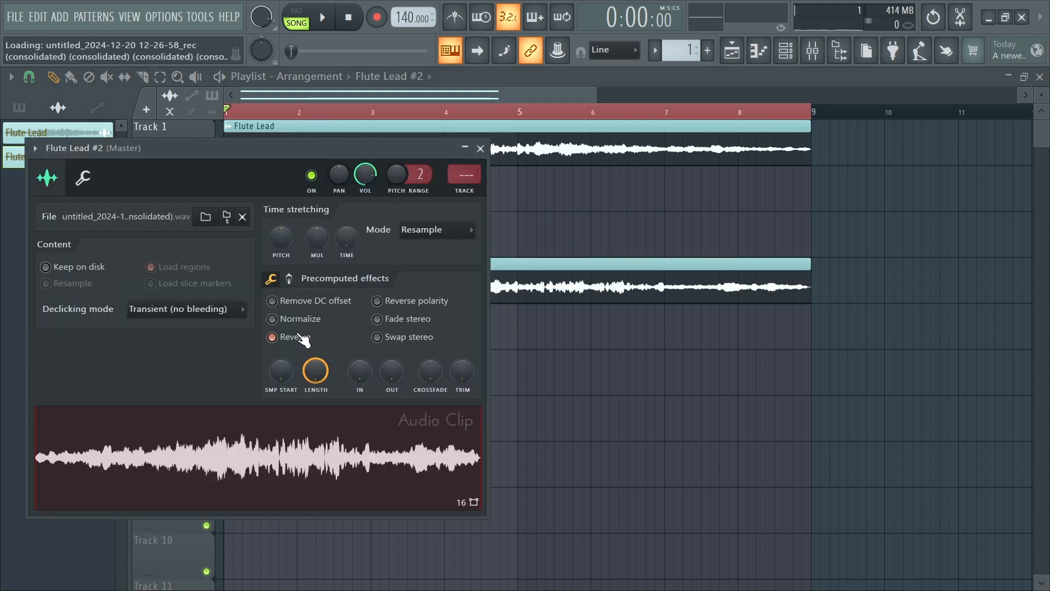
pyautogui.click(424, 243)
pyautogui.click(415, 271)
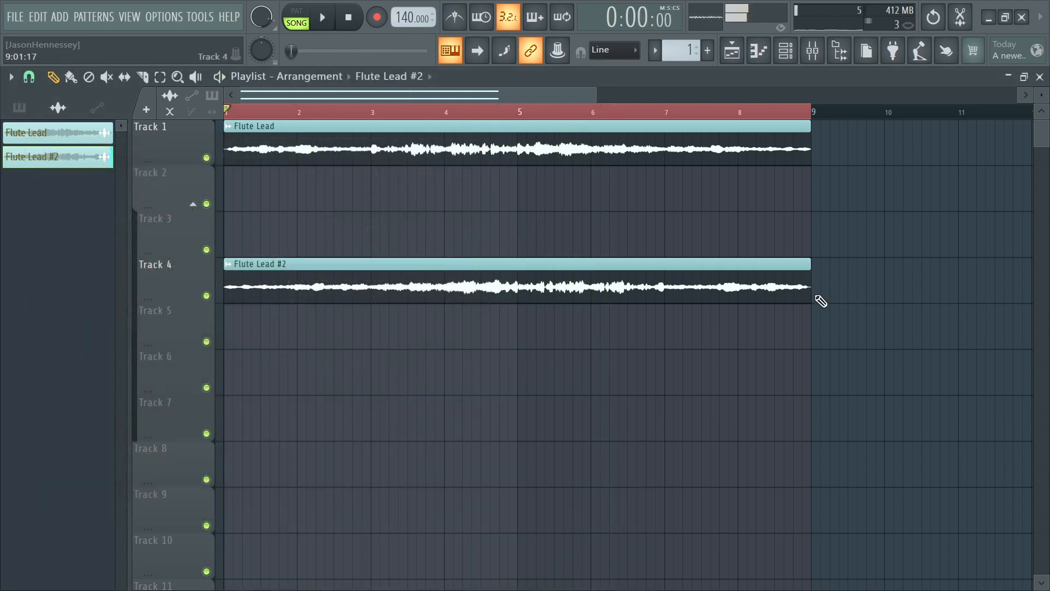
# Step: Try shortening and extending the end of the Flute Lead #2 clip around bar 9
pyautogui.moveTo(810, 296); pyautogui.dragTo(767, 310)
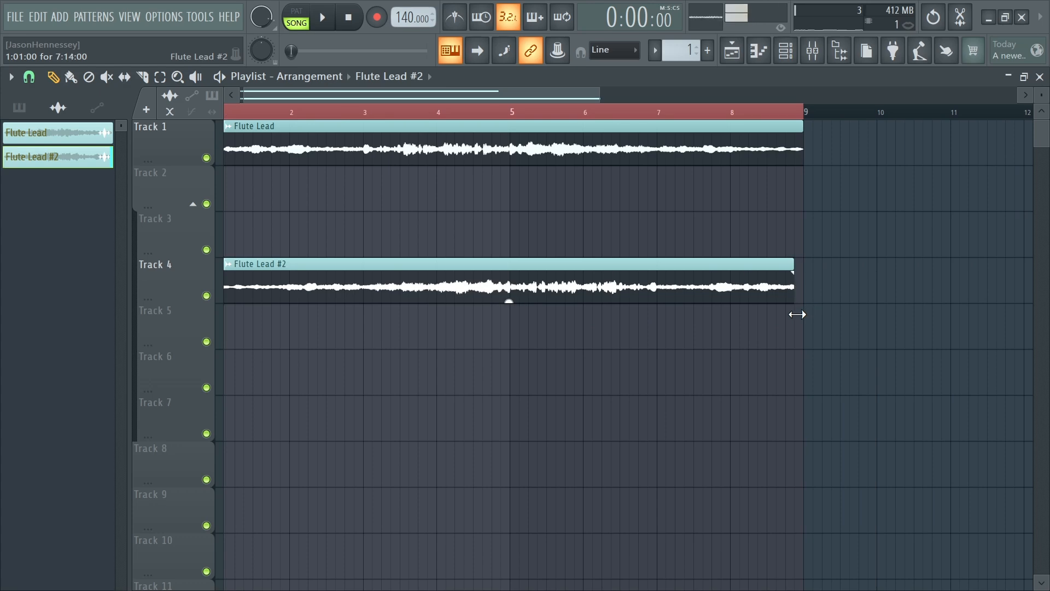
pyautogui.click(807, 314)
pyautogui.rightClick(845, 335)
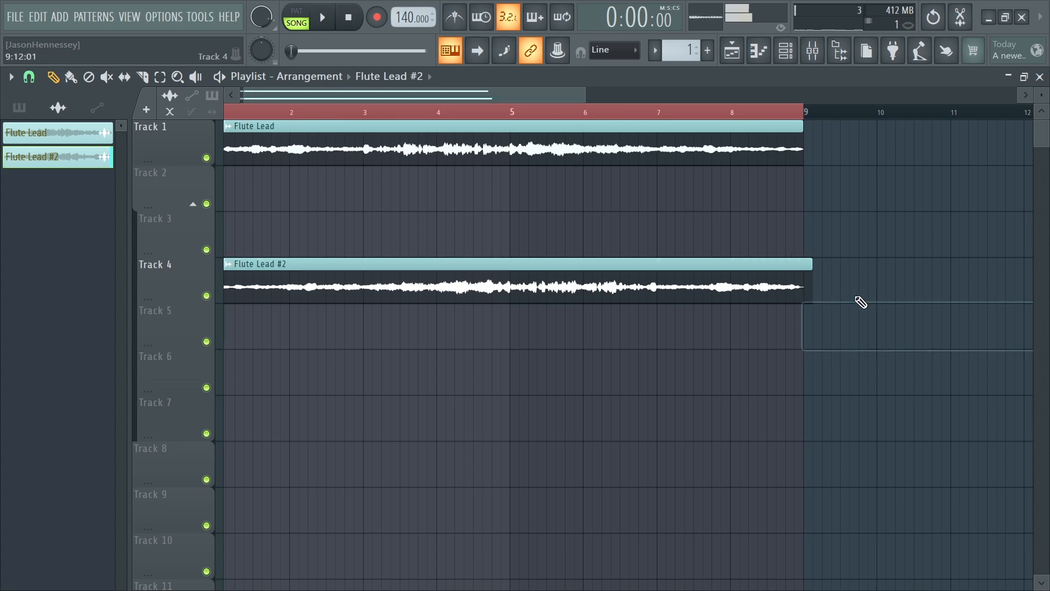
pyautogui.press('space')
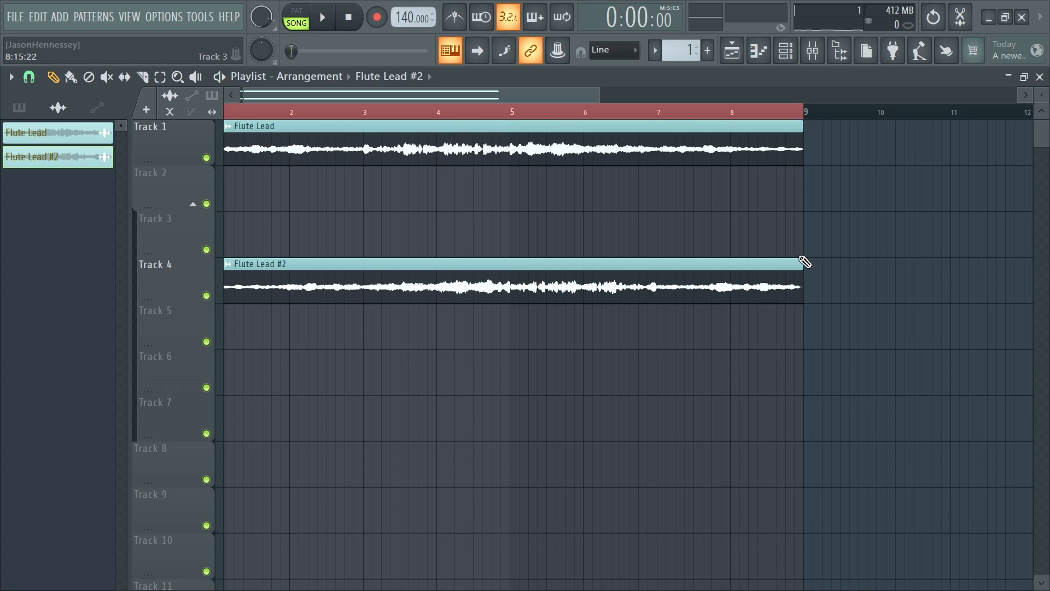
pyautogui.doubleClick(798, 259)
pyautogui.press('Escape')
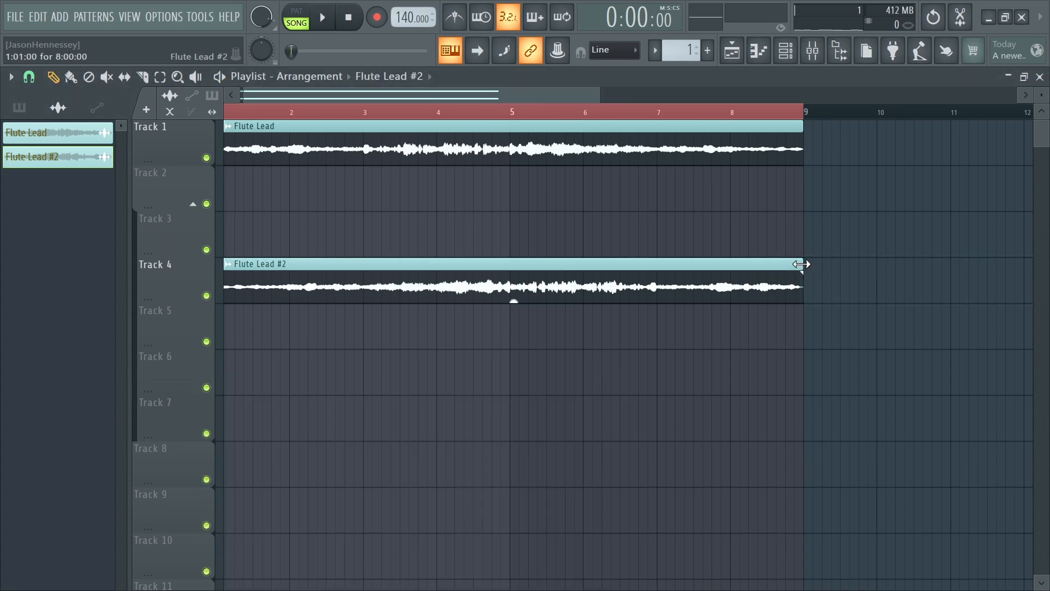
# Step: Time-stretch the Flute Lead #2 clip to four bars and place a copy of it at bar 5
pyautogui.moveTo(801, 265); pyautogui.dragTo(510, 309)
pyautogui.moveTo(283, 292); pyautogui.dragTo(577, 292)
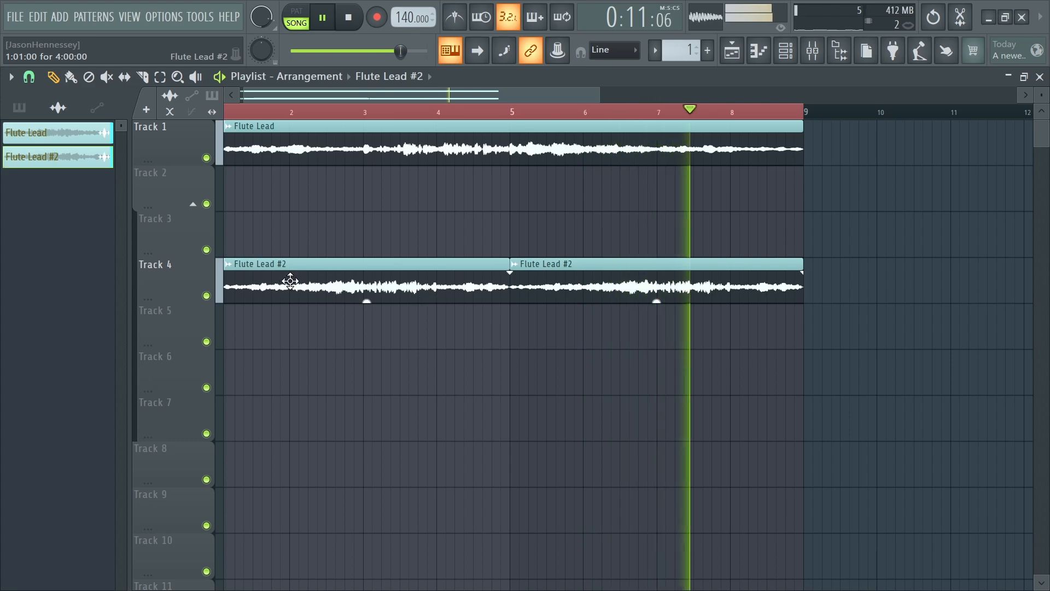
pyautogui.doubleClick(405, 288)
pyautogui.press('Escape')
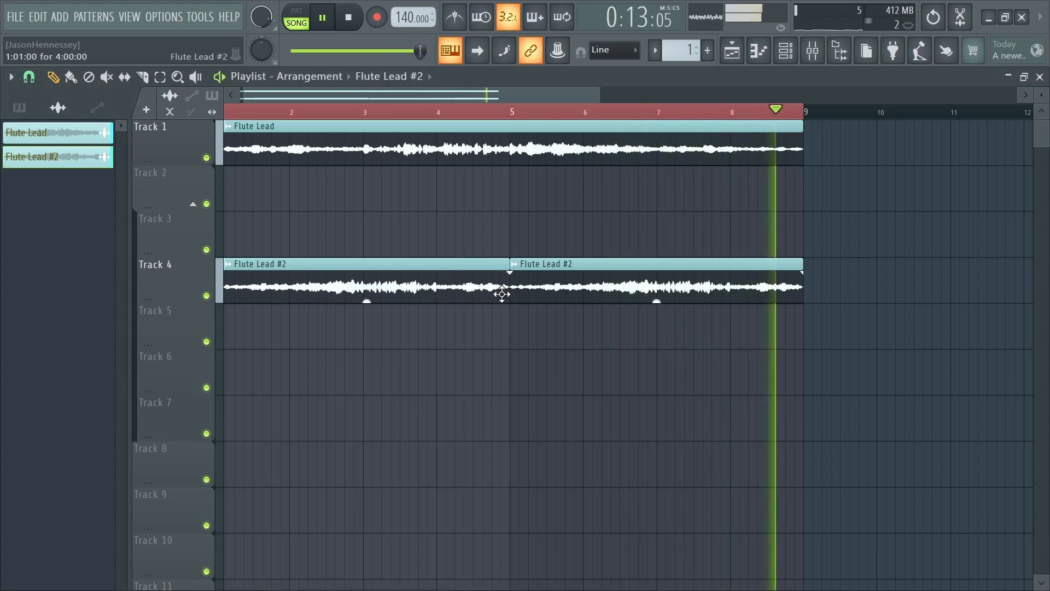
# Step: Time-stretch the first Track 4 clip to two bars, fill Track 4 up to bar 9 with back-to-back copies, and audition them
pyautogui.press('space')
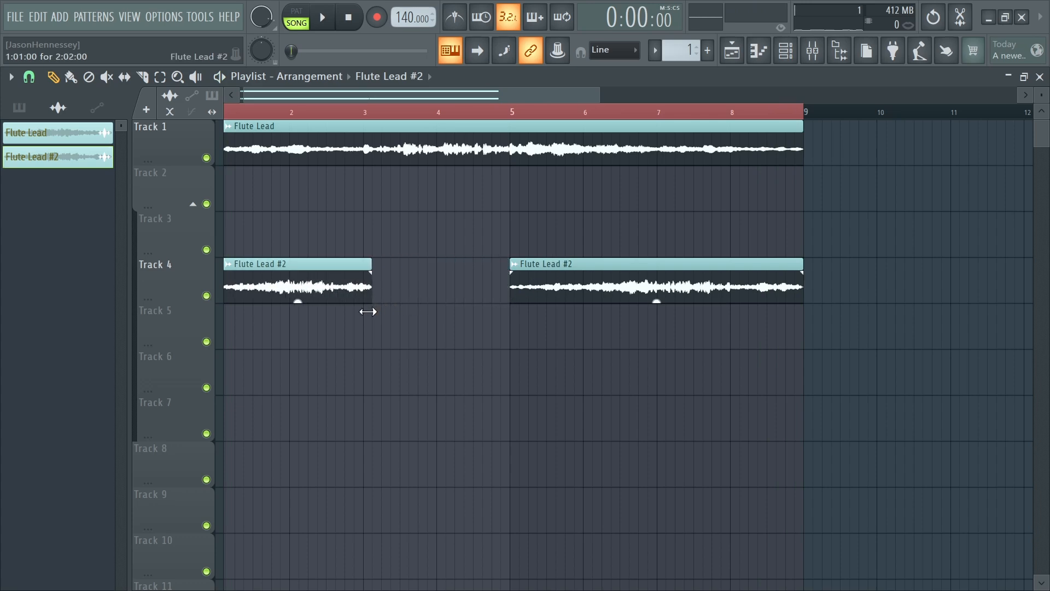
pyautogui.moveTo(361, 312); pyautogui.dragTo(360, 310)
pyautogui.press('space')
pyautogui.moveTo(318, 272)
pyautogui.mouseDown()
pyautogui.moveTo(780, 270)
pyautogui.moveTo(720, 281)
pyautogui.mouseUp()
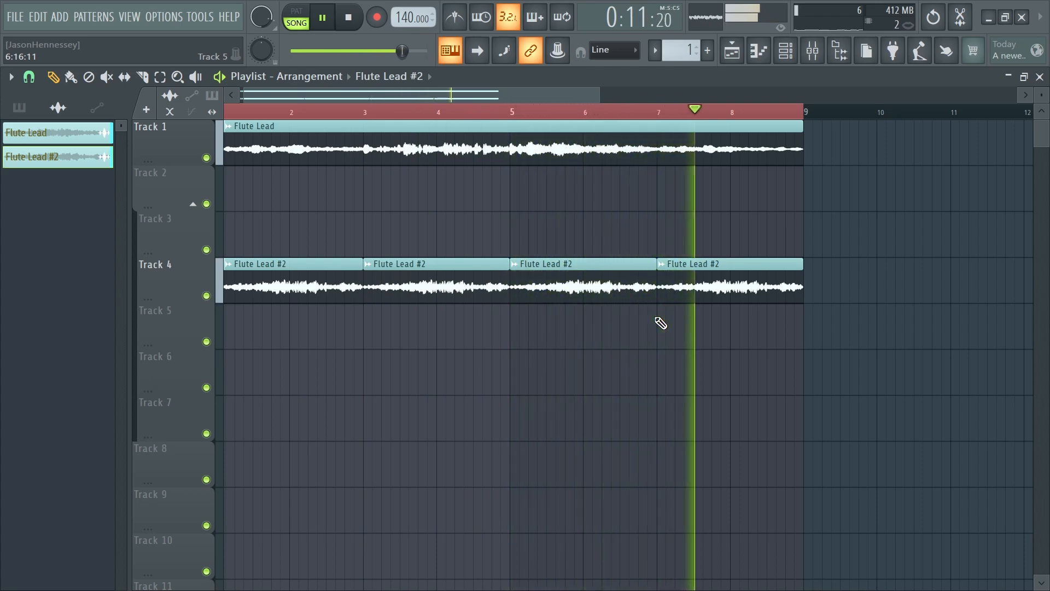
pyautogui.press('space')
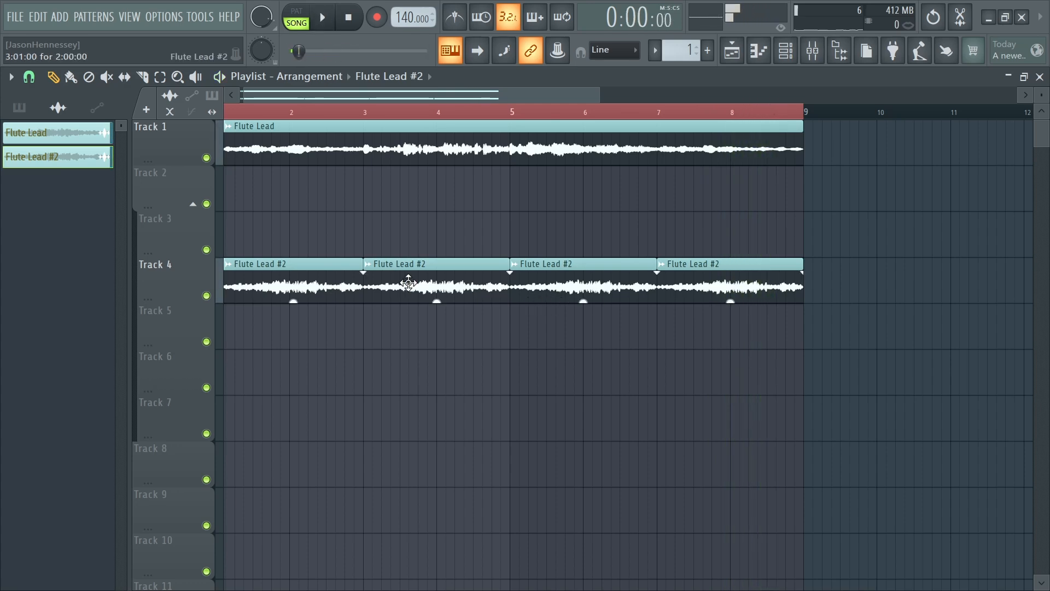
# Step: Move the Track 4 clip at bar 3 up to Track 3 and make it unique
pyautogui.moveTo(409, 276); pyautogui.dragTo(384, 237)
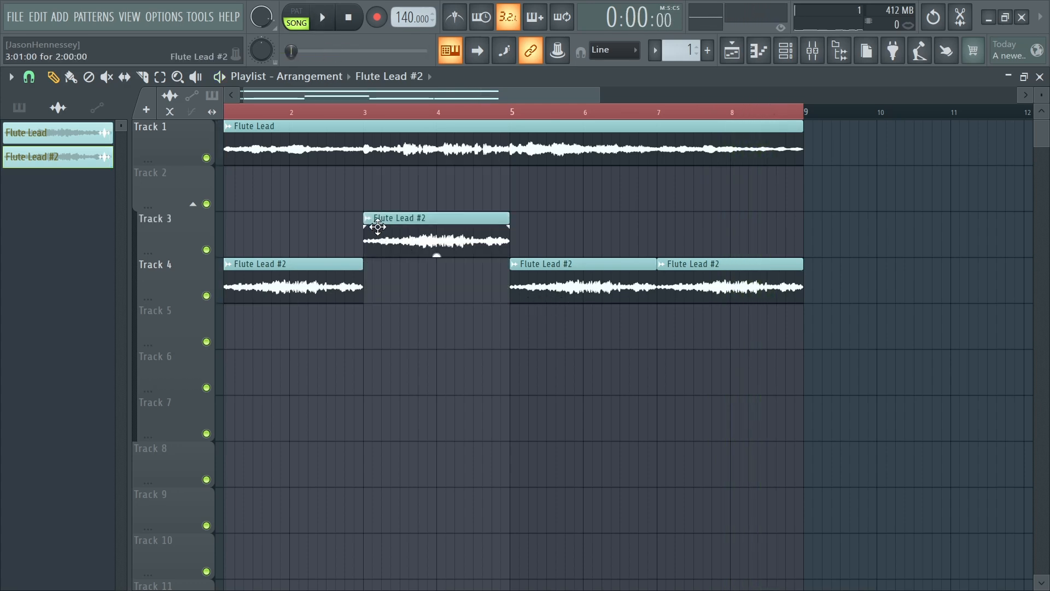
pyautogui.click(368, 219)
pyautogui.click(415, 372)
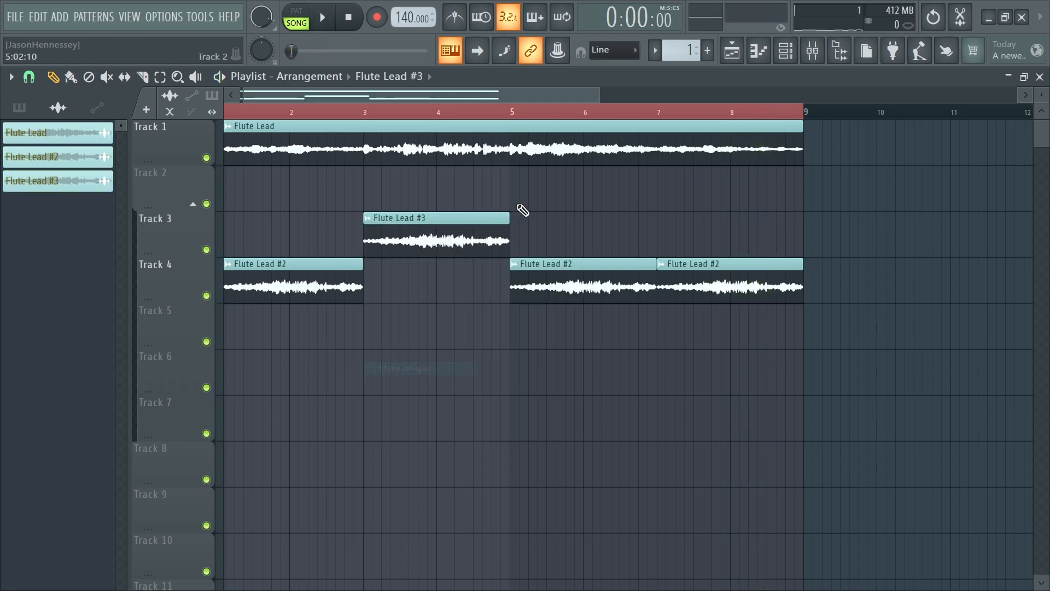
# Step: Stretch the Flute Lead #3 clip to four bars from bar 1, and trim its start so it plays from bar 3 to 5
pyautogui.moveTo(574, 216); pyautogui.dragTo(223, 214)
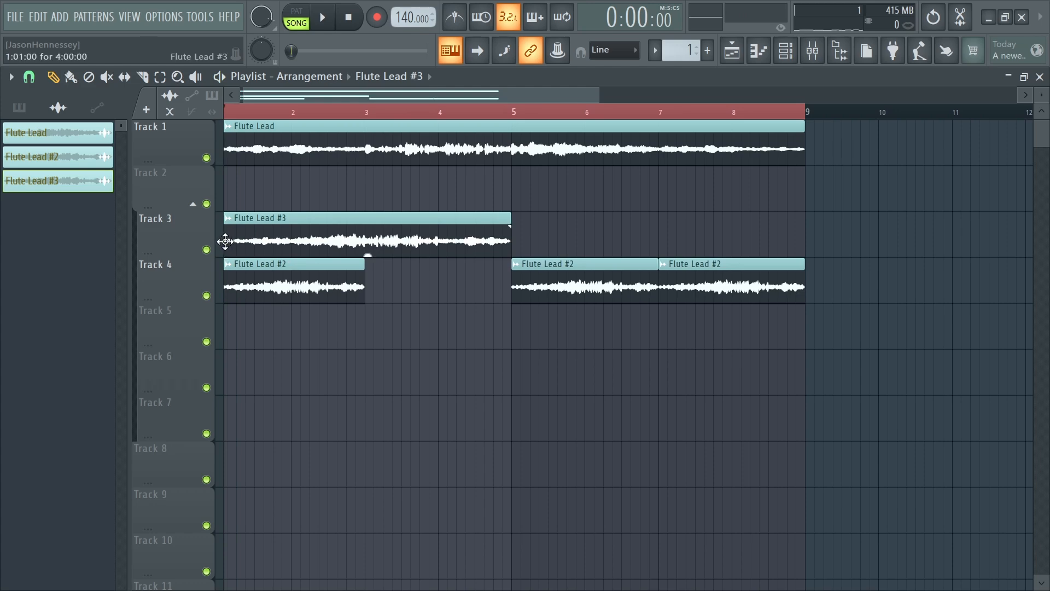
pyautogui.scroll(-3, 225, 241)
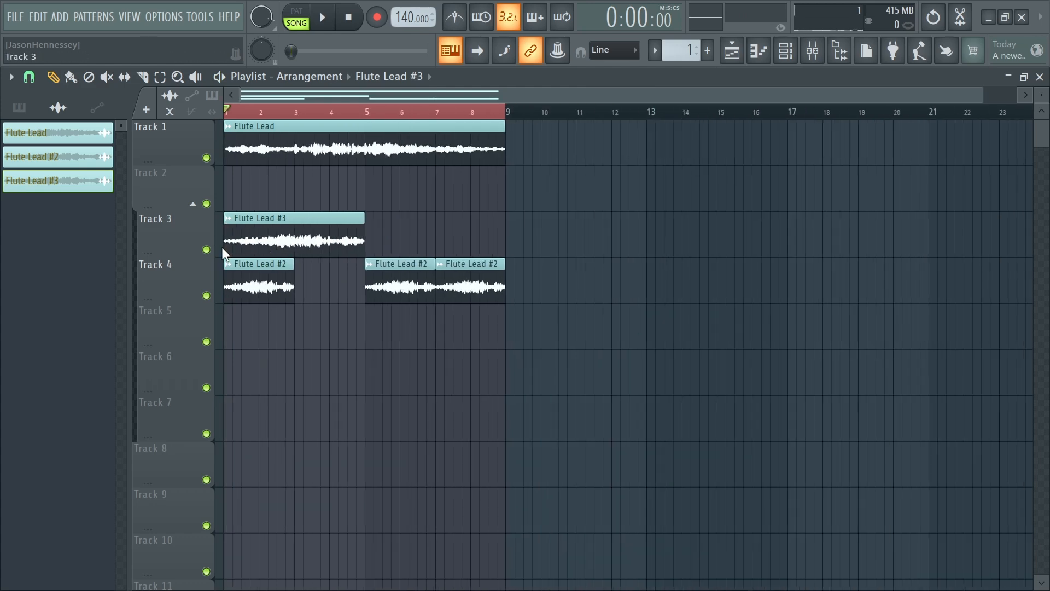
pyautogui.scroll(4, 301, 245)
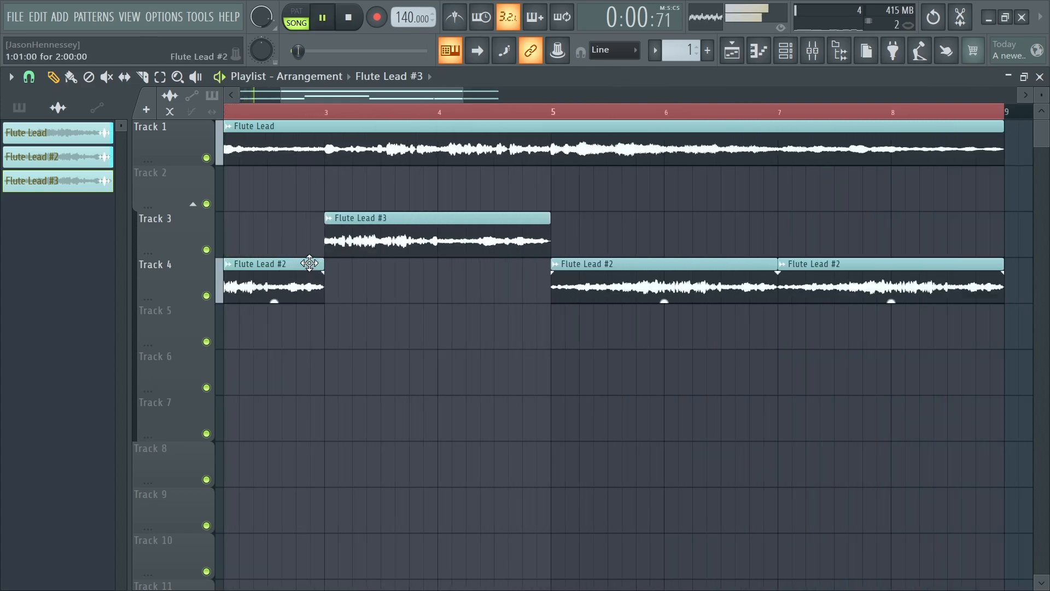
# Step: Add a short fade-in to the Flute Lead #3 clip and move it down to Track 4 at bar 3
pyautogui.scroll(1, 629, 270)
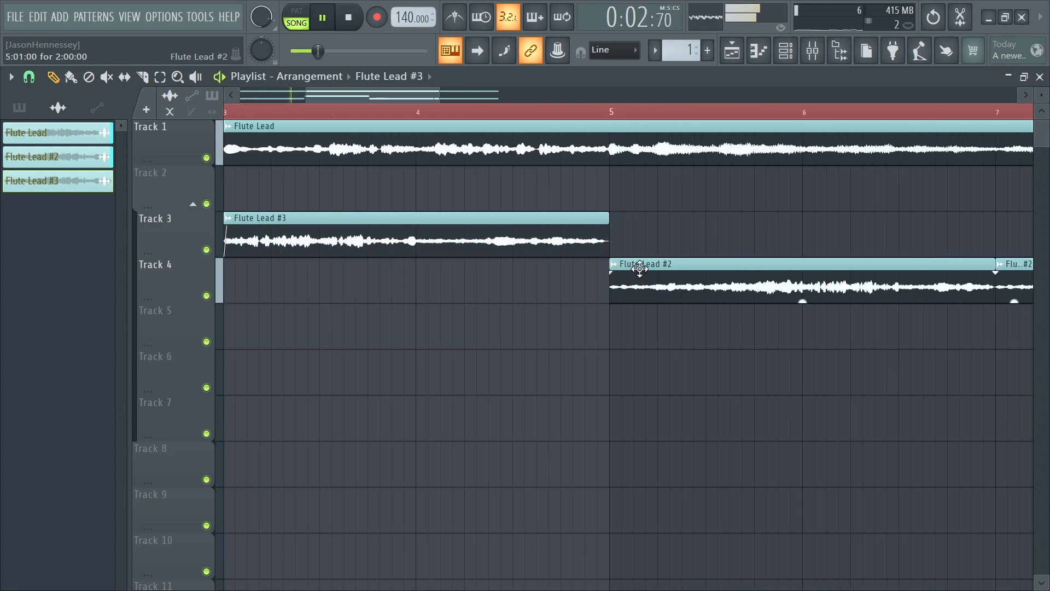
pyautogui.scroll(-2, 463, 272)
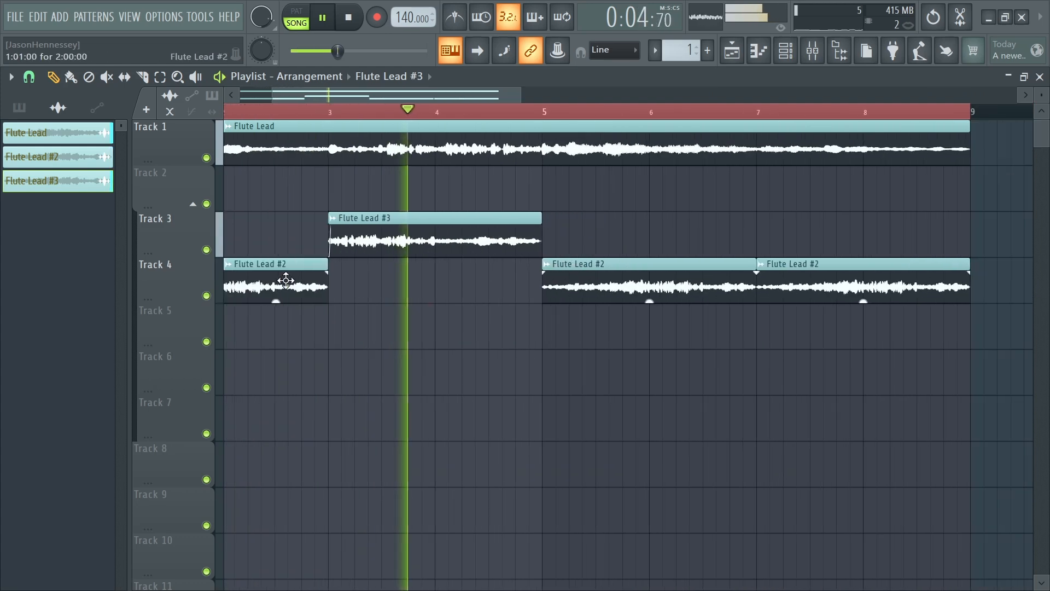
pyautogui.scroll(4, 349, 232)
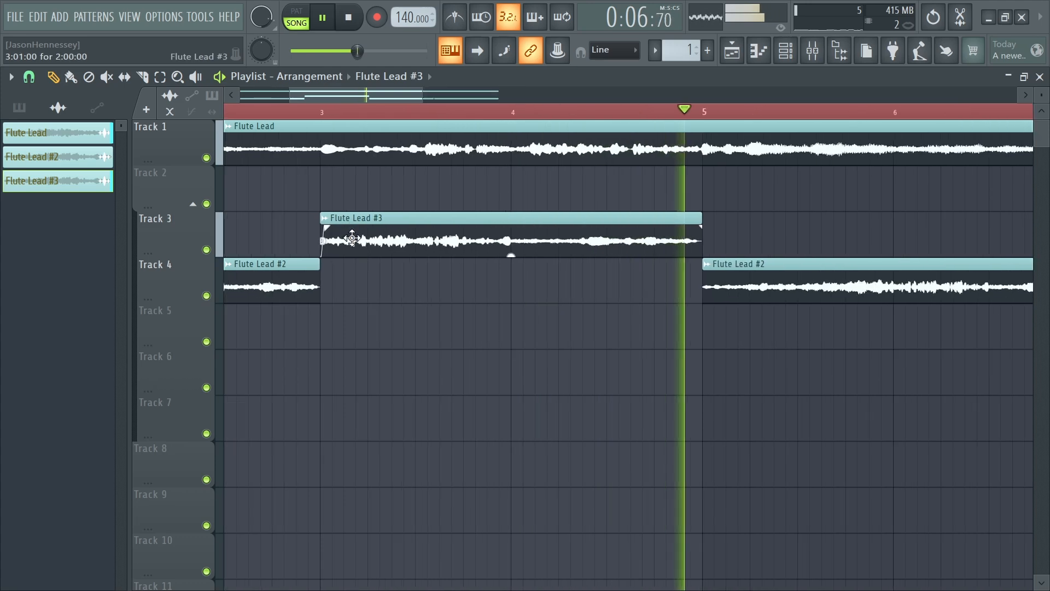
pyautogui.scroll(-3, 392, 292)
pyautogui.moveTo(437, 243); pyautogui.dragTo(435, 295)
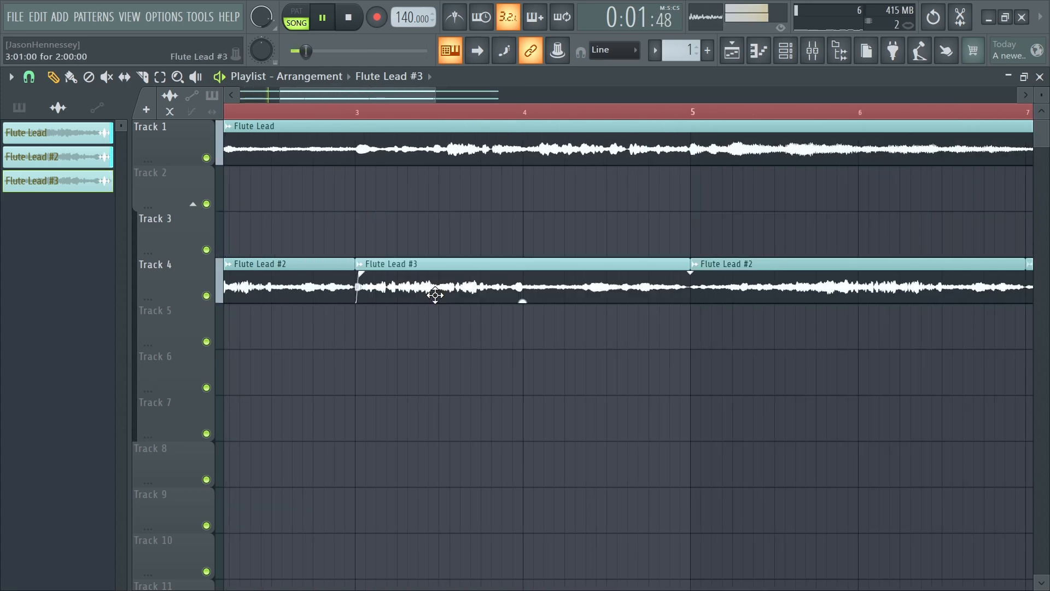
# Step: Shape a smooth fade-out and fade-in on the Track 4 clips meeting at bar 3 and restart playback
pyautogui.scroll(-3, 328, 318)
pyautogui.scroll(3, 355, 320)
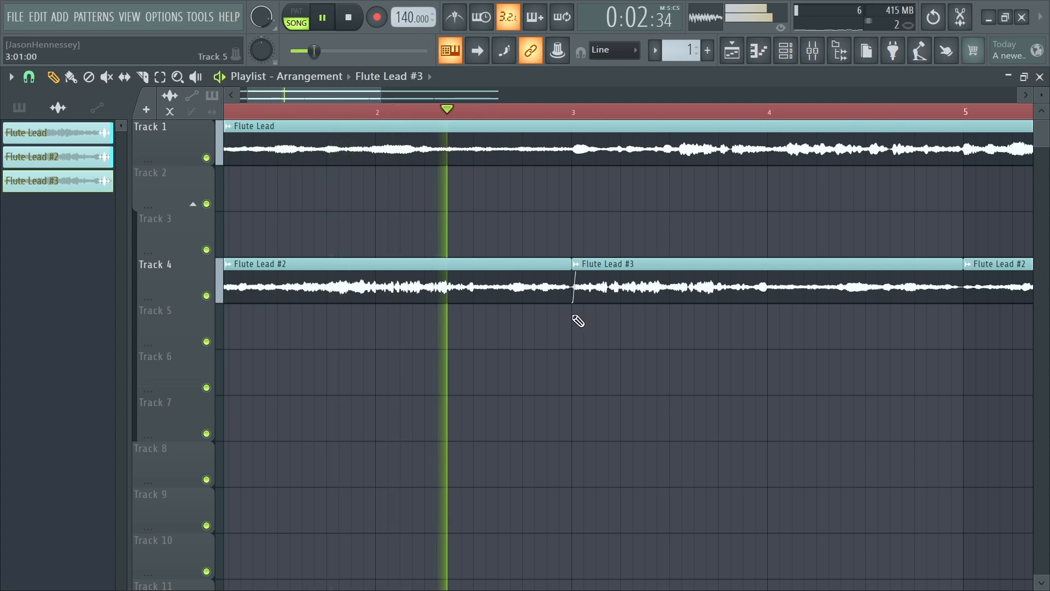
pyautogui.scroll(4, 438, 295)
pyautogui.press('space')
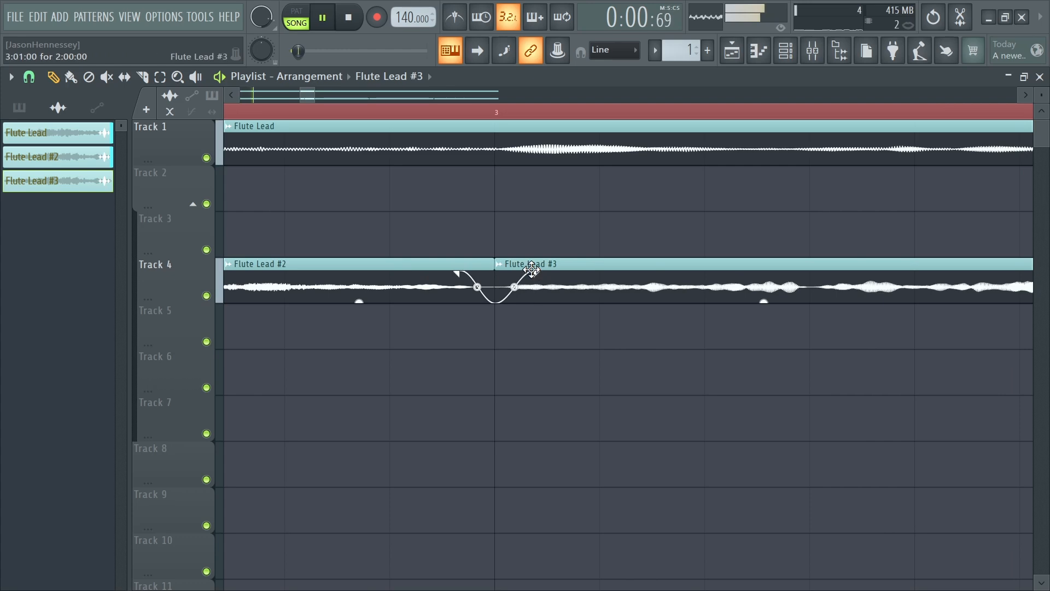
# Step: Add a short fade-out to the end of the Flute Lead #3 clip at bar 5
pyautogui.scroll(-5, 239, 277)
pyautogui.scroll(-1, 711, 291)
pyautogui.scroll(4, 767, 300)
pyautogui.scroll(2, 614, 311)
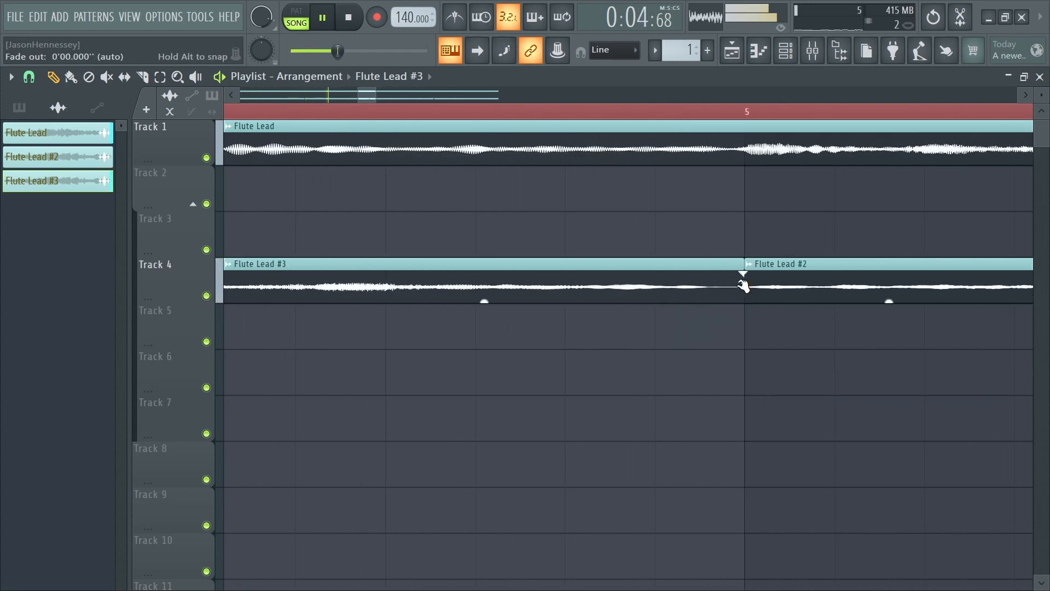
pyautogui.scroll(-3, 645, 285)
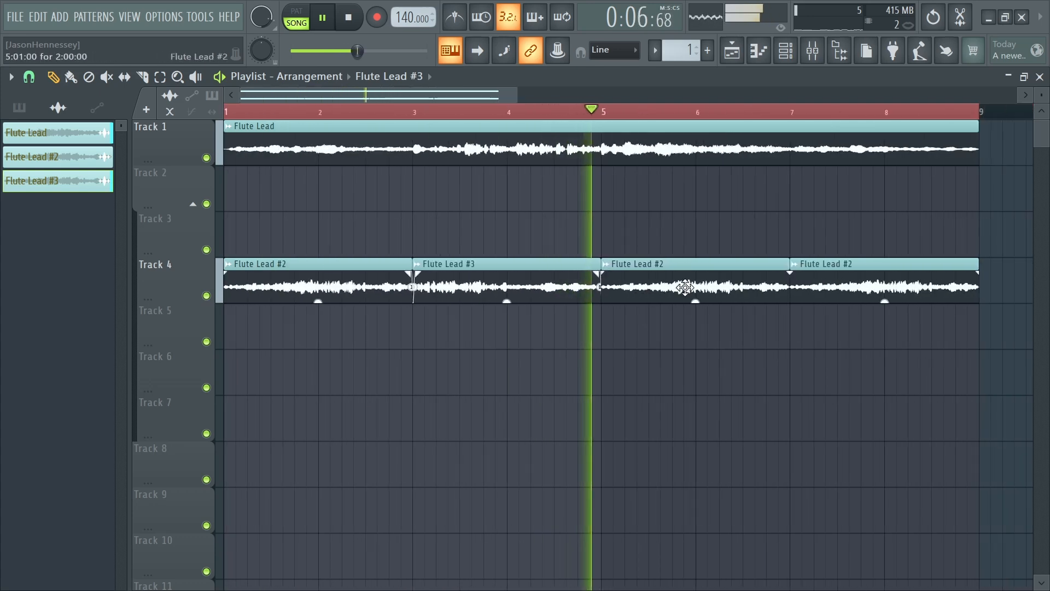
# Step: Delete the Track 4 clips between bars 5 and 9 and place a copy of the faded first clip at bar 5
pyautogui.press('space')
pyautogui.rightClick(766, 285)
pyautogui.rightClick(874, 284)
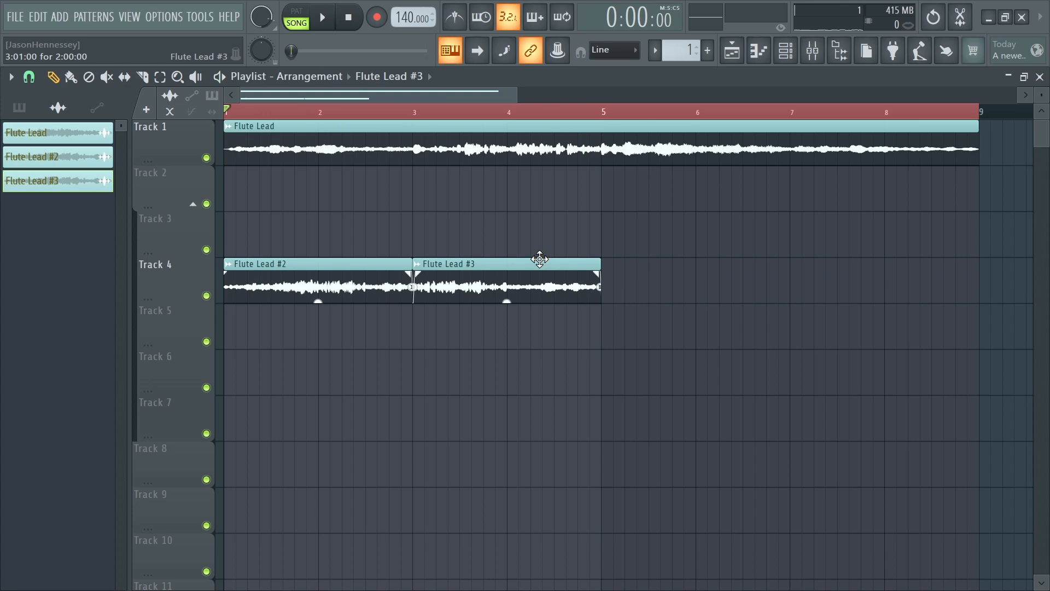
pyautogui.moveTo(339, 284); pyautogui.dragTo(718, 295)
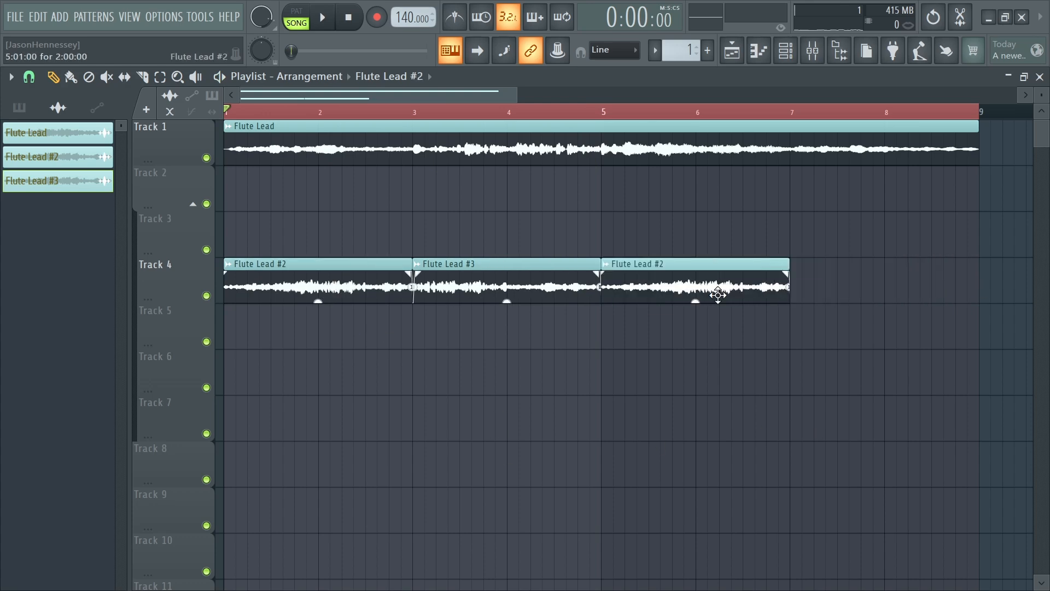
# Step: Extend a copy of the Flute Lead #3 clip backward, trim it to two bars, place it at bar 7 on Track 4 and start playback
pyautogui.moveTo(483, 278); pyautogui.dragTo(490, 328)
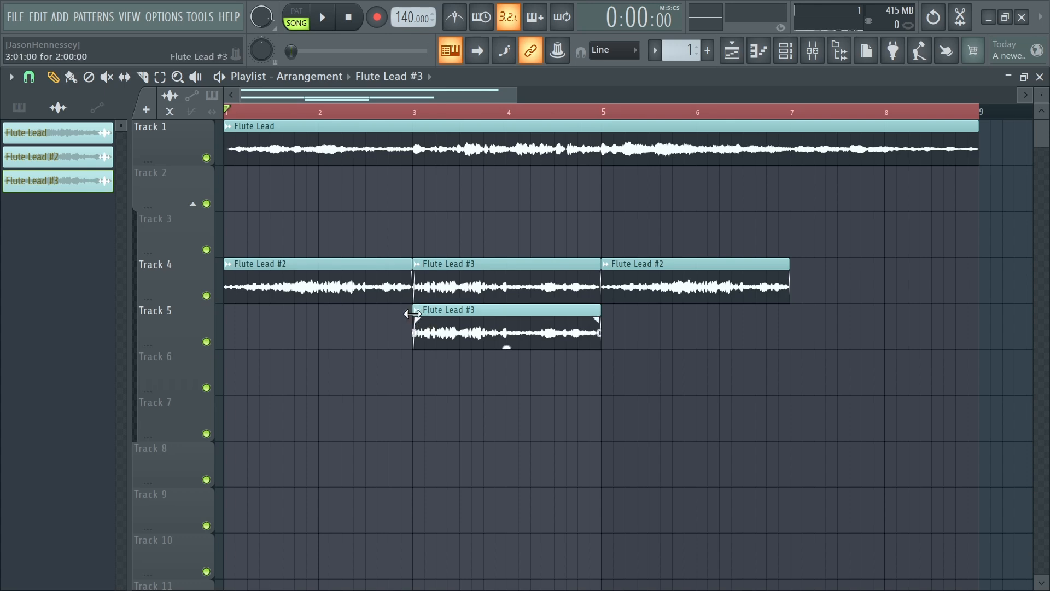
pyautogui.moveTo(318, 324); pyautogui.dragTo(180, 364)
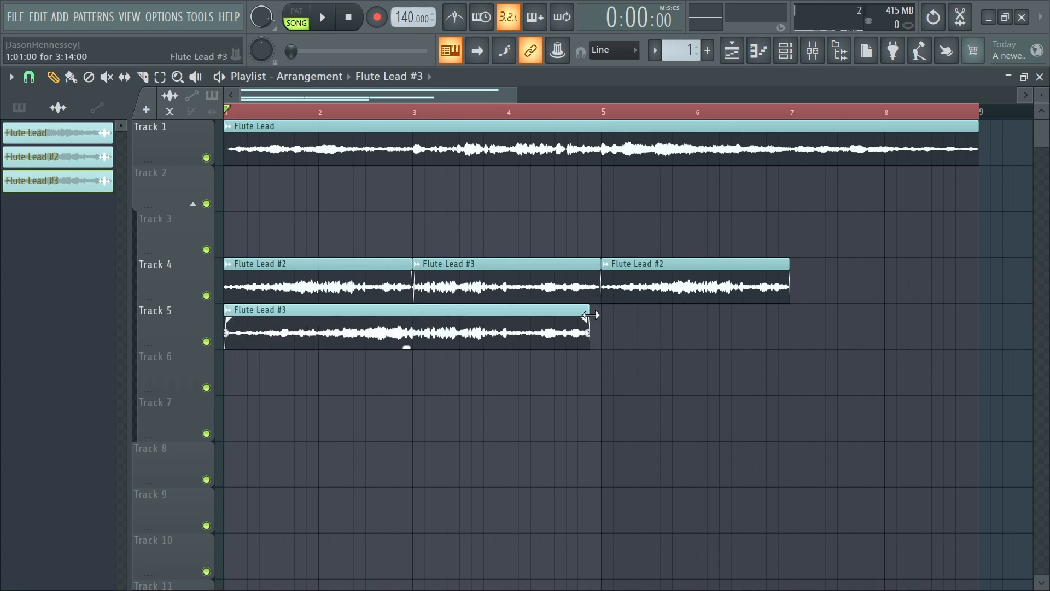
pyautogui.moveTo(338, 334); pyautogui.dragTo(898, 287)
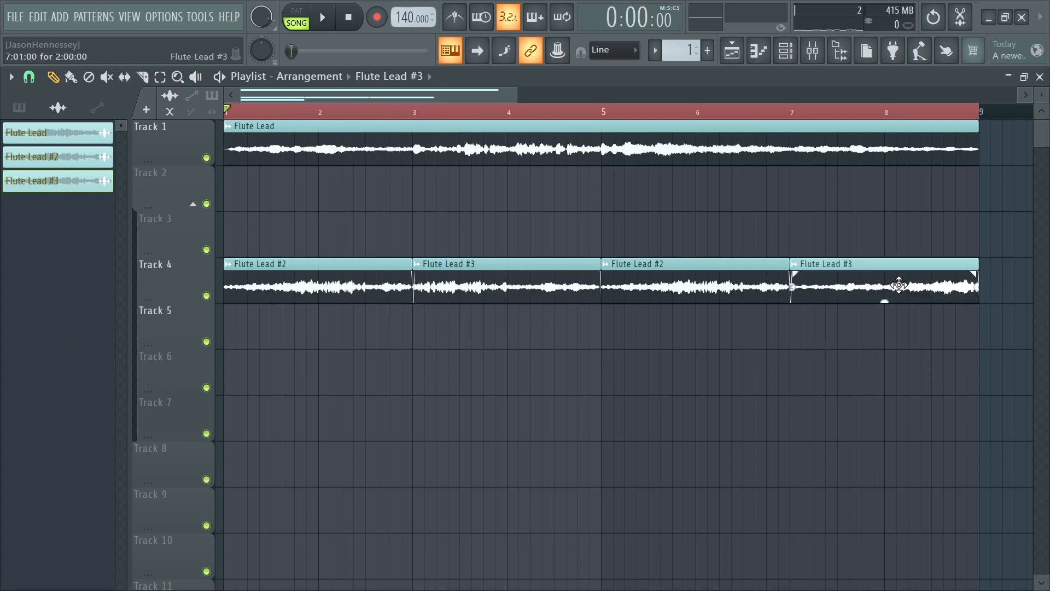
pyautogui.press('space')
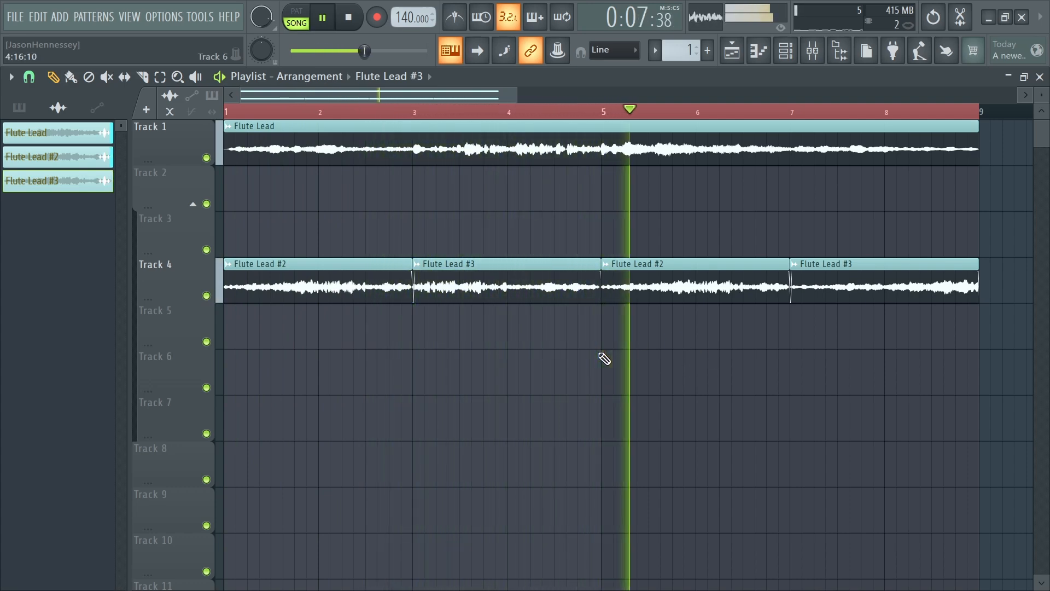
# Step: Select the four Track 4 clips between bars 1 and 9 and consolidate them into one audio clip
pyautogui.scroll(-4, 604, 358)
pyautogui.scroll(4, 651, 330)
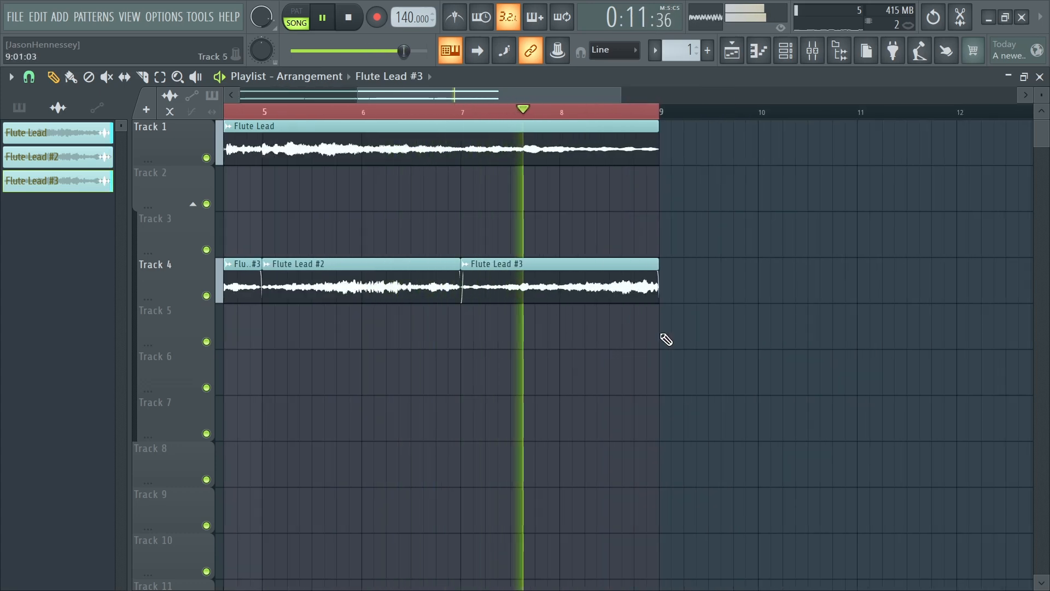
pyautogui.scroll(-3, 651, 345)
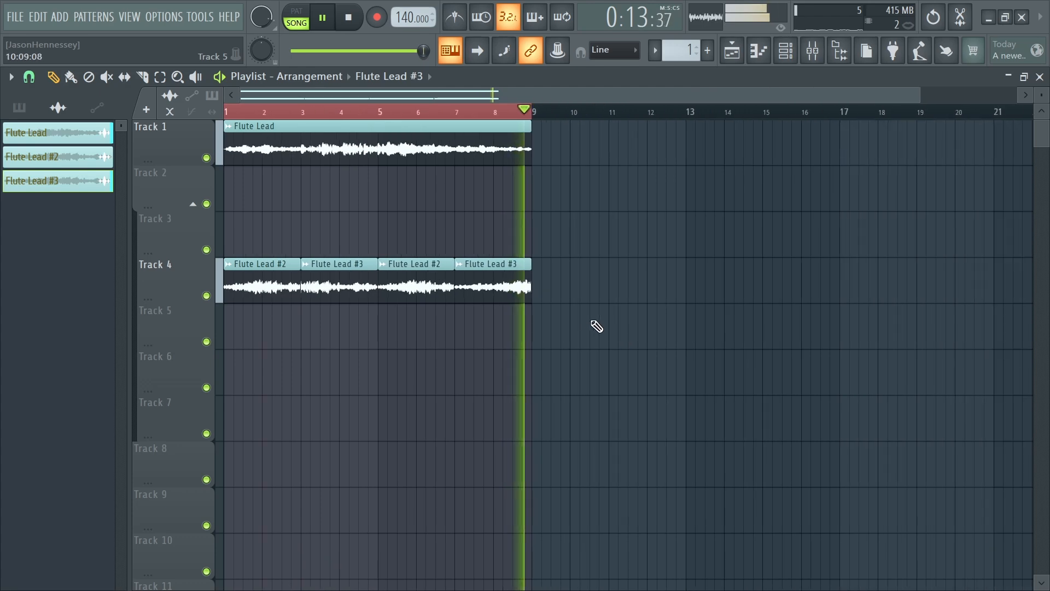
pyautogui.scroll(4, 547, 326)
pyautogui.scroll(-4, 547, 325)
pyautogui.moveTo(577, 273); pyautogui.dragTo(3, 300)
pyautogui.hotkey('ctrl', 'alt', 'c')
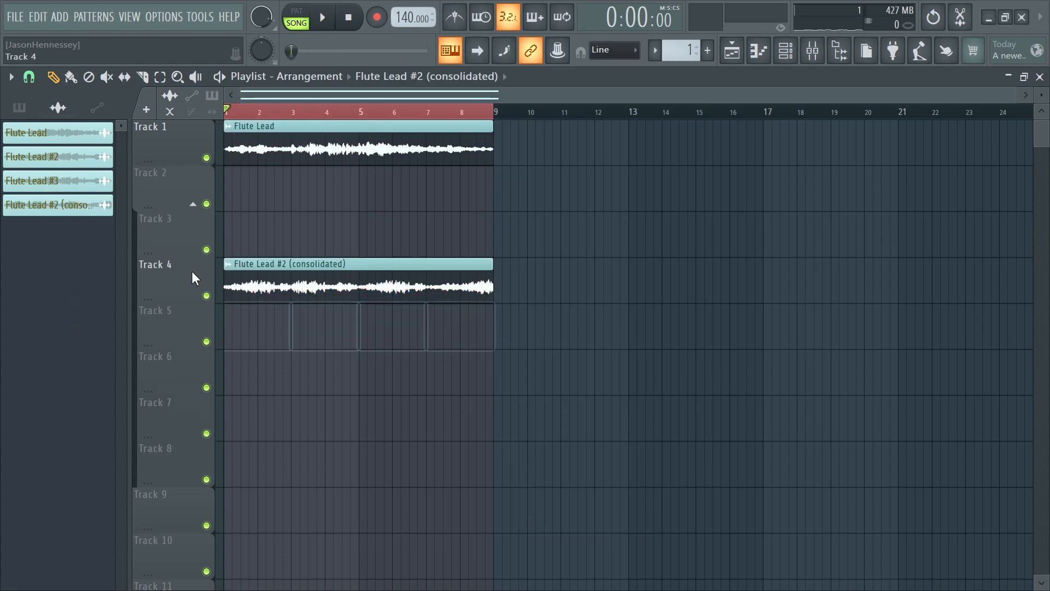
# Step: Rename the consolidated Track 4 clip Flute Lead #2 and recolor it dark teal
pyautogui.click(229, 265)
pyautogui.click(237, 331)
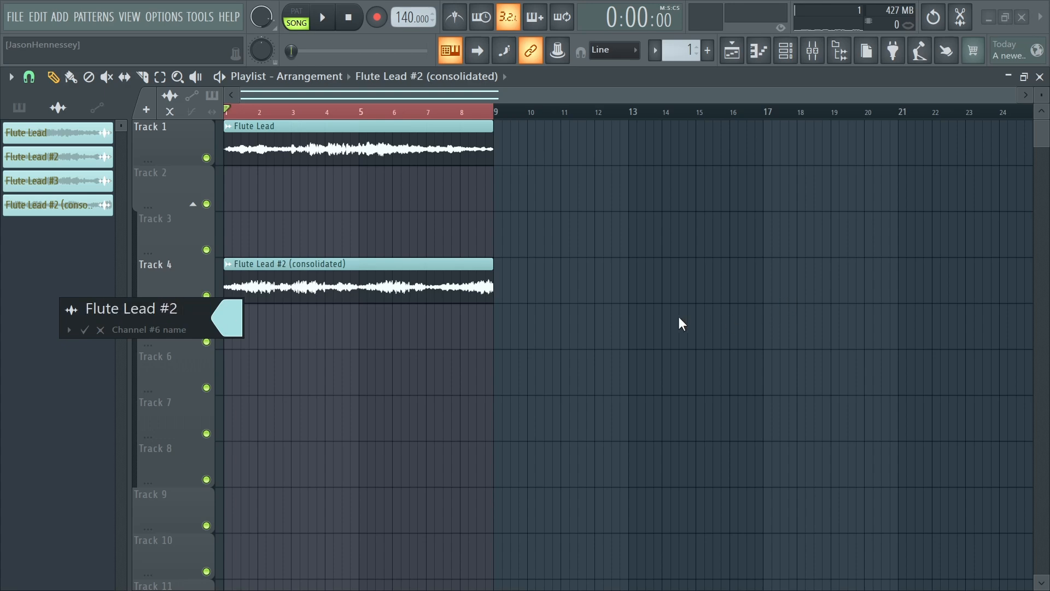
pyautogui.click(242, 316)
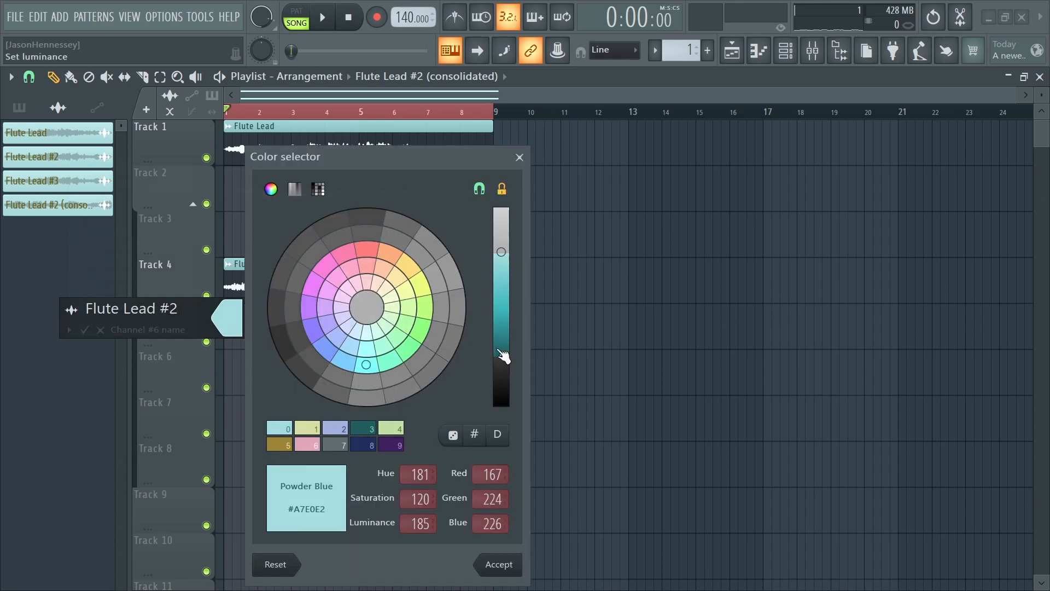
pyautogui.moveTo(502, 356); pyautogui.dragTo(517, 418)
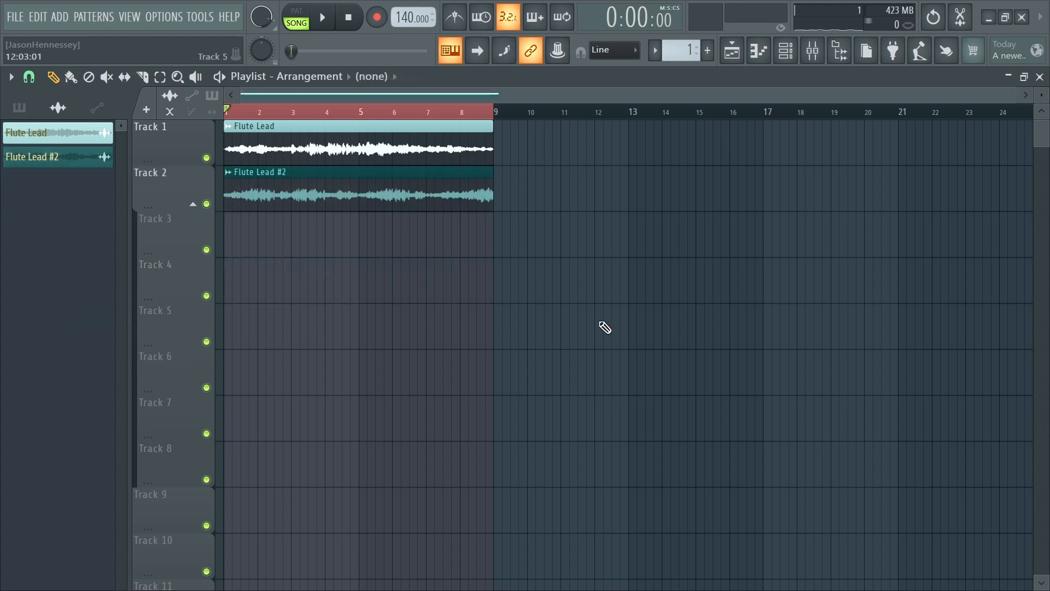
# Step: Play the arrangement, add a fade-out of about 0.022 s to the ends of both flute clips, and check their starts
pyautogui.press('space')
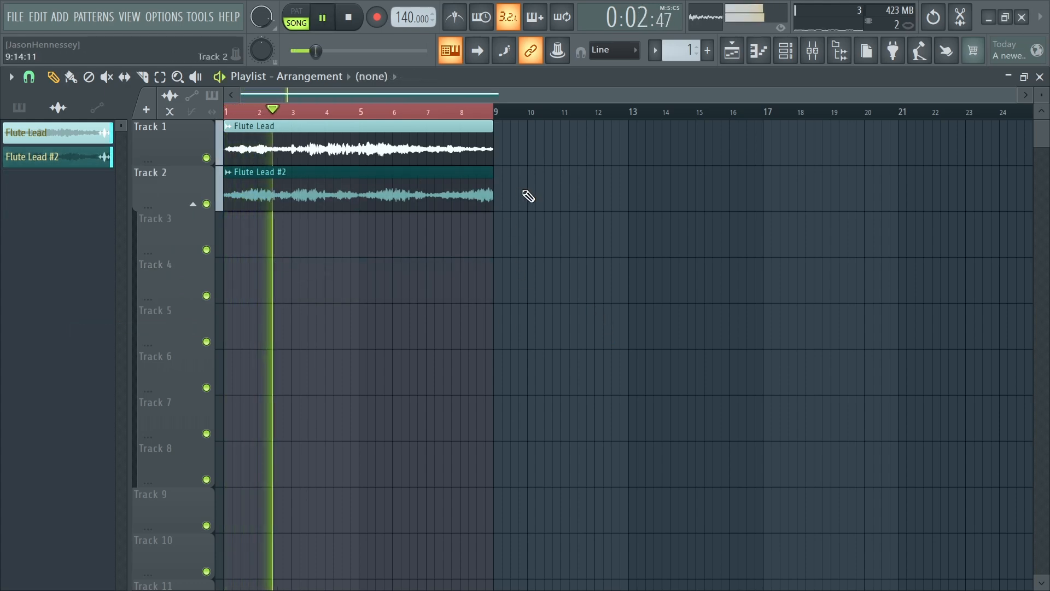
pyautogui.hotkey('ctrl', 'a')
pyautogui.scroll(4, 596, 186)
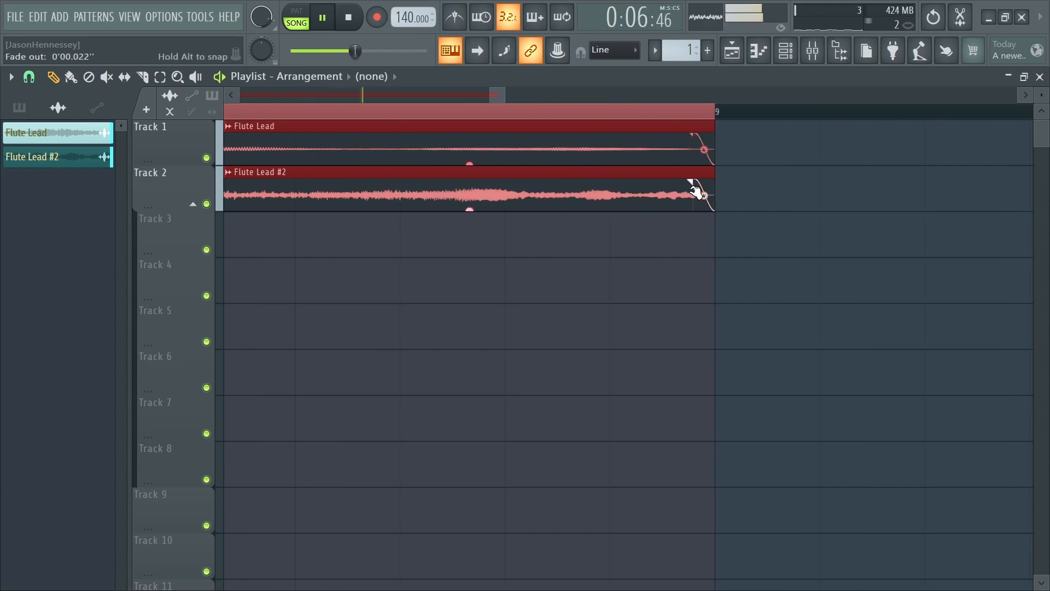
pyautogui.scroll(-12, 725, 219)
pyautogui.scroll(6, 167, 225)
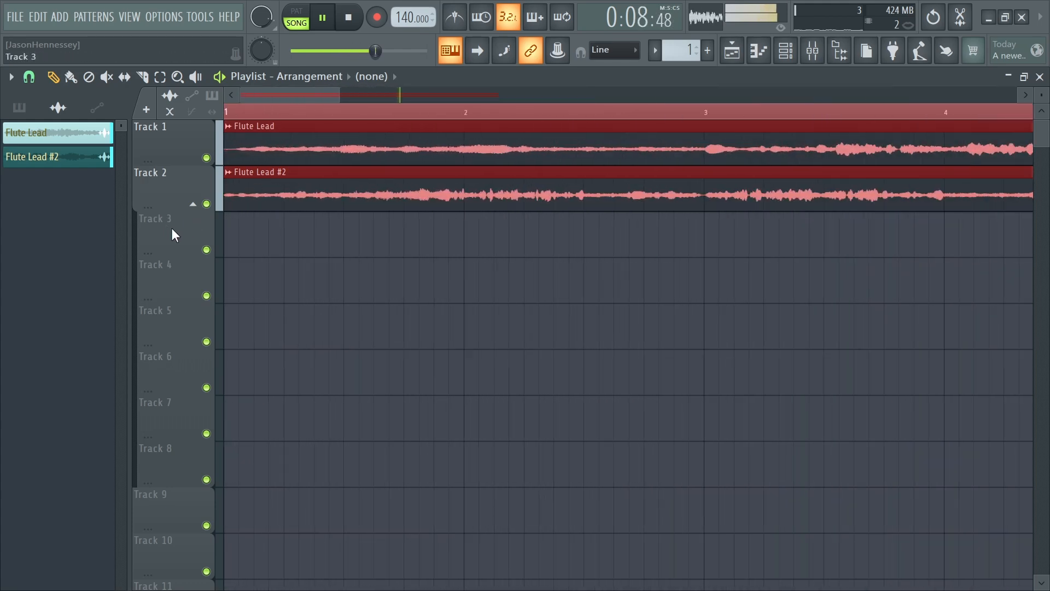
pyautogui.scroll(3, 166, 225)
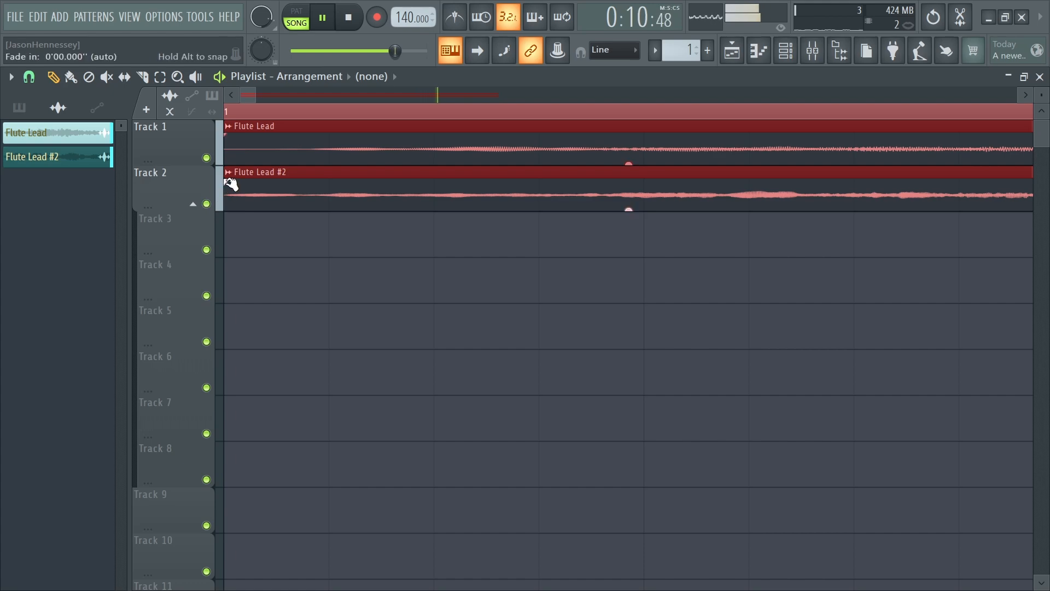
pyautogui.scroll(-8, 342, 218)
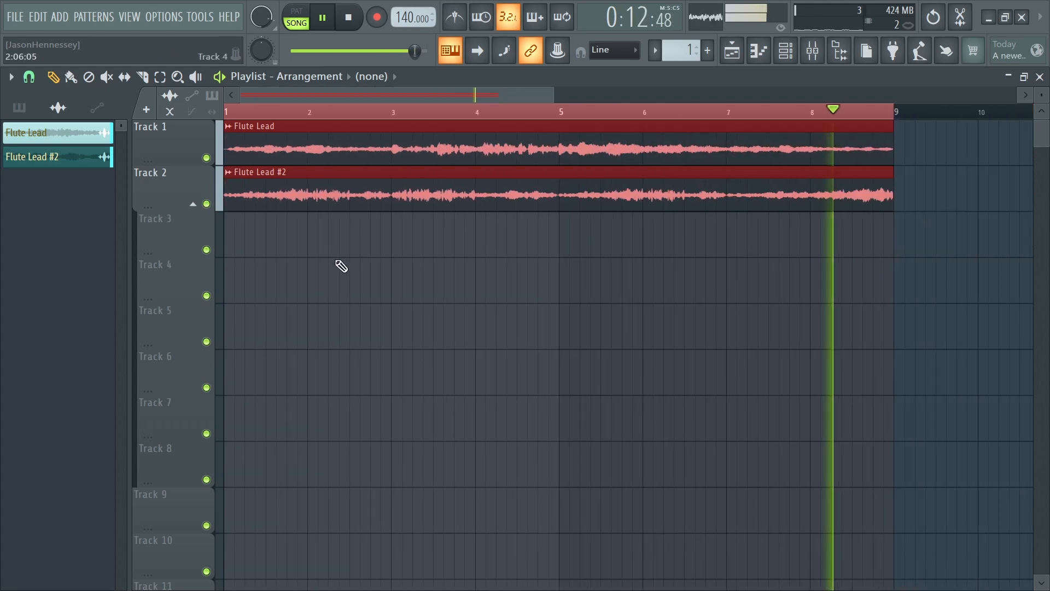
pyautogui.keyDown('ctrl'); pyautogui.click(426, 300); pyautogui.keyUp('ctrl')
pyautogui.scroll(-3, 421, 298)
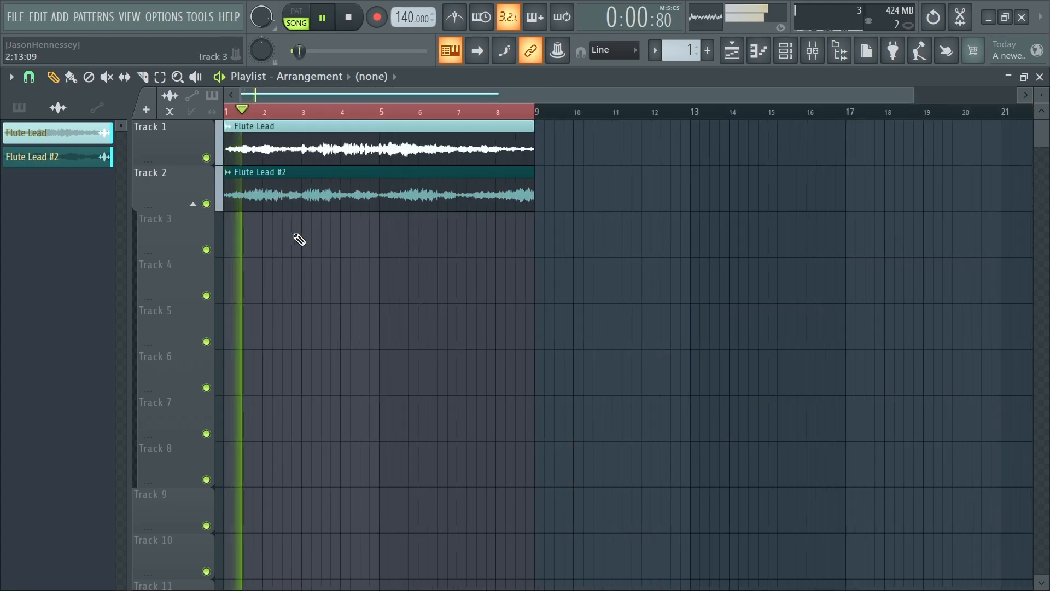
# Step: Place Pattern 1 on Track 3 beneath the flute clips, spanning bars 1 to 9
pyautogui.click(18, 108)
pyautogui.moveTo(45, 150); pyautogui.dragTo(534, 285)
pyautogui.scroll(-1, 626, 244)
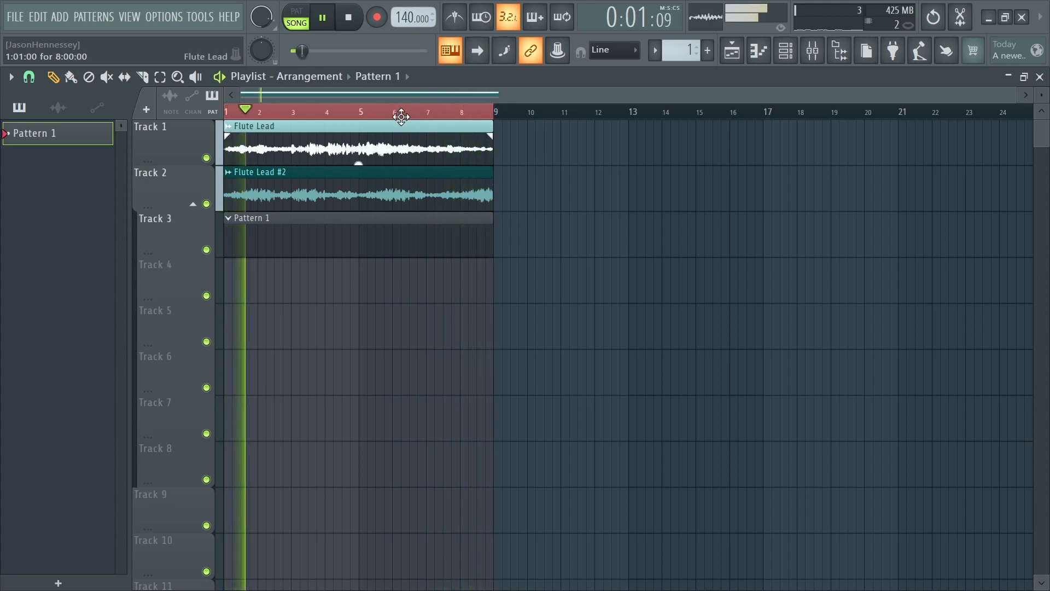
# Step: Open the channel rack and filter it to the Unsorted channel group
pyautogui.click(785, 51)
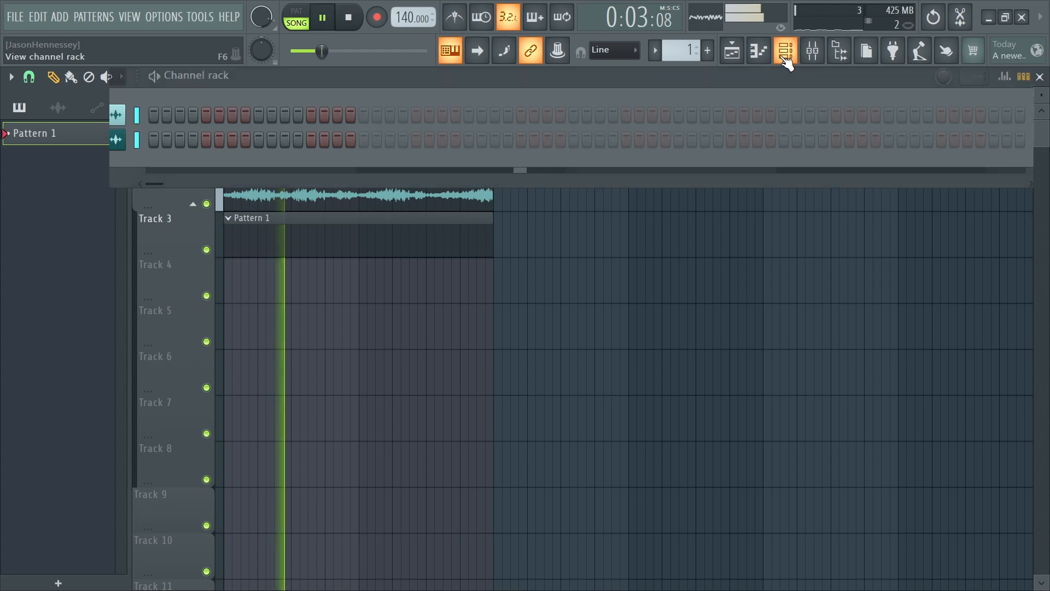
pyautogui.click(105, 75)
pyautogui.click(121, 140)
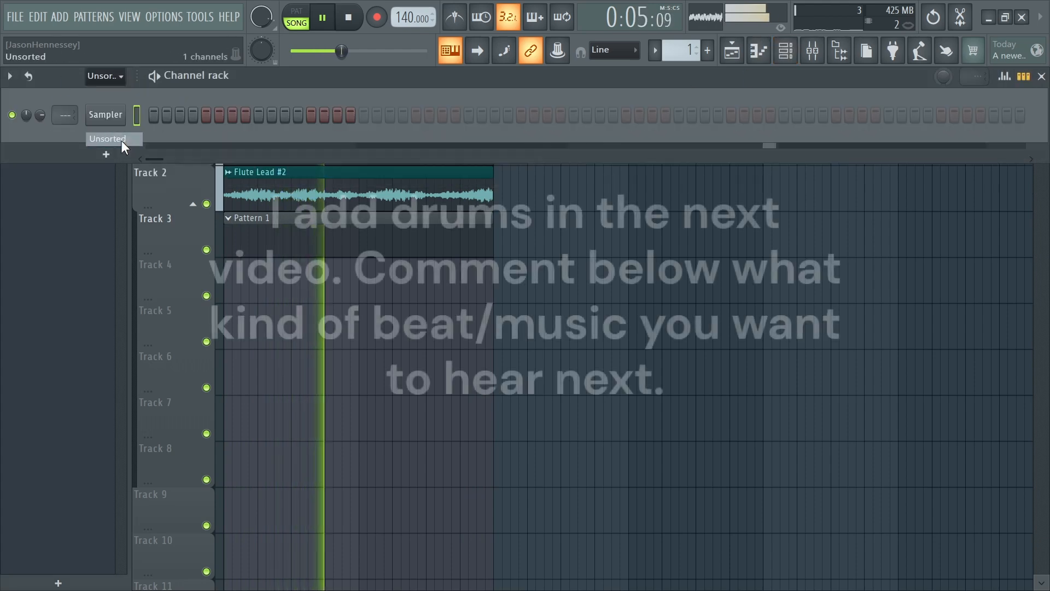
pyautogui.click(87, 75)
pyautogui.click(109, 137)
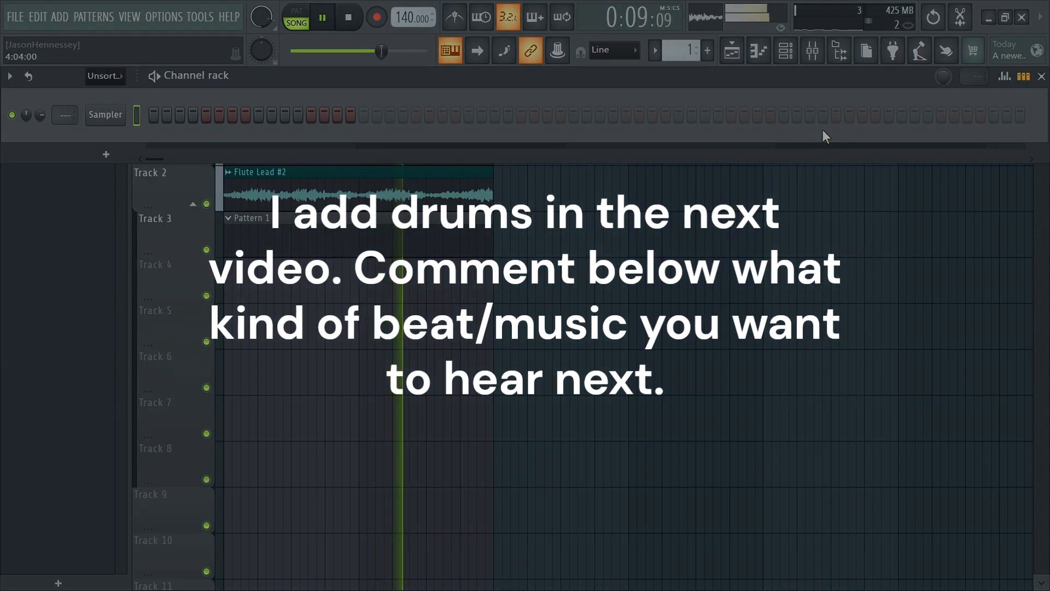
# Step: Open the sample browser and audition the !1spinz 808 and !!!dro 808 samples
pyautogui.click(838, 59)
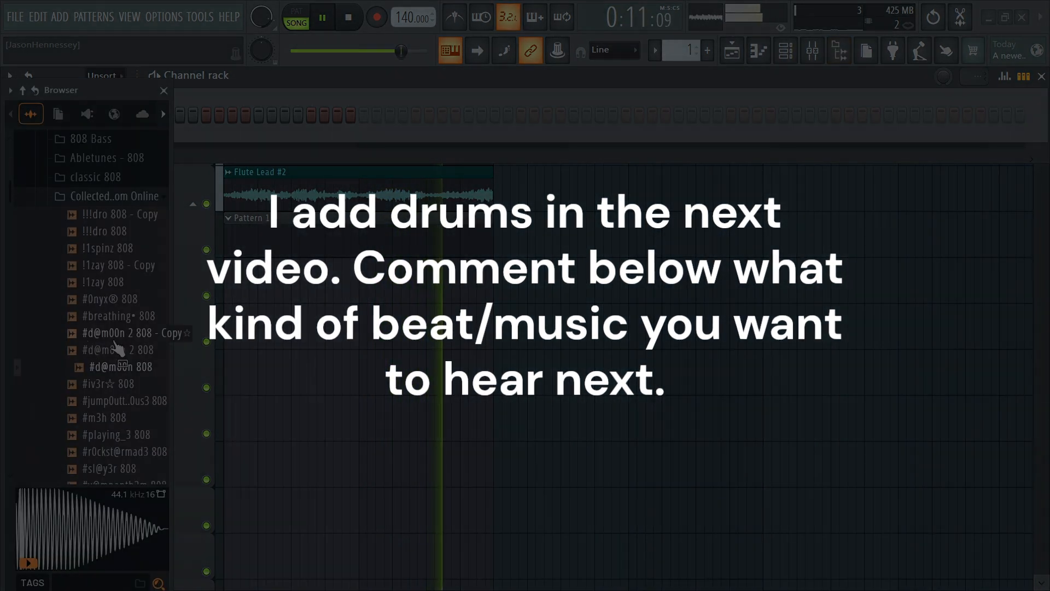
pyautogui.click(120, 251)
pyautogui.click(121, 235)
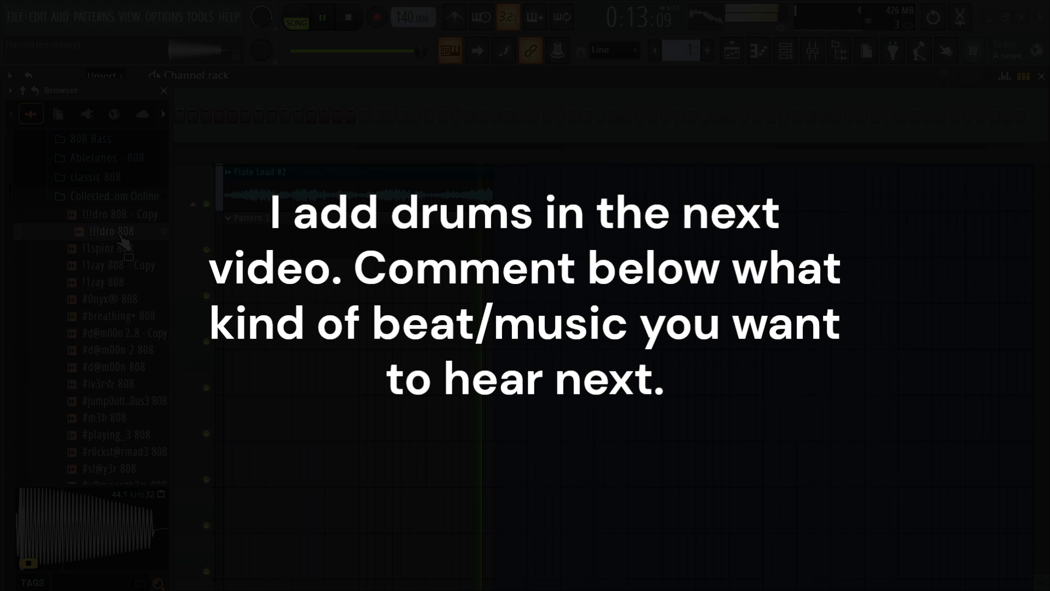